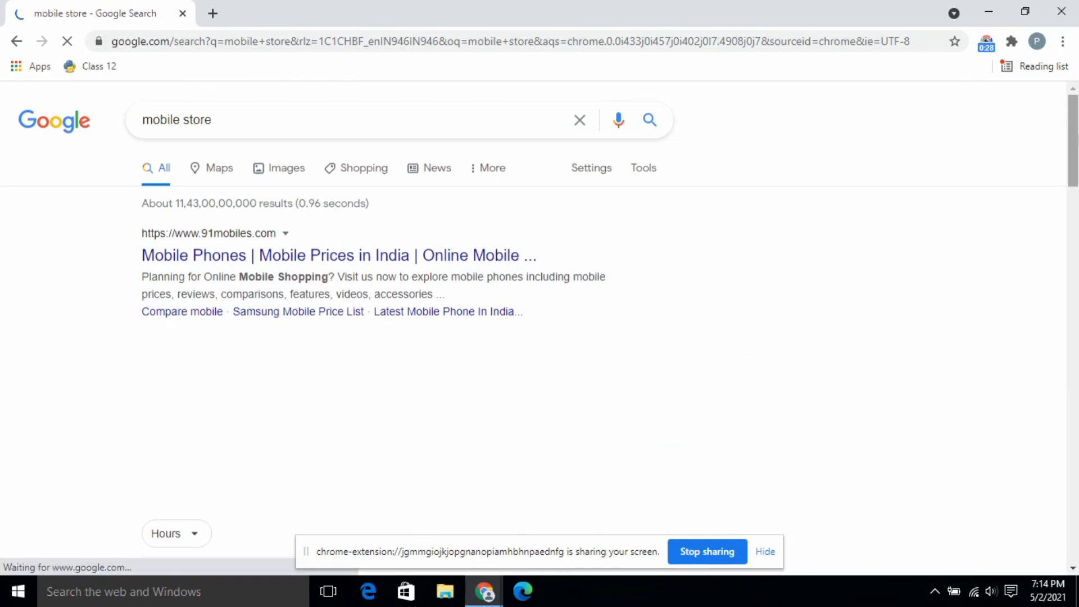
# Step: Dismiss the location request and view the details of the Mobile world listing in the mobile store results
pyautogui.scroll(-5, 540, 329)
pyautogui.scroll(-1, 882, 120)
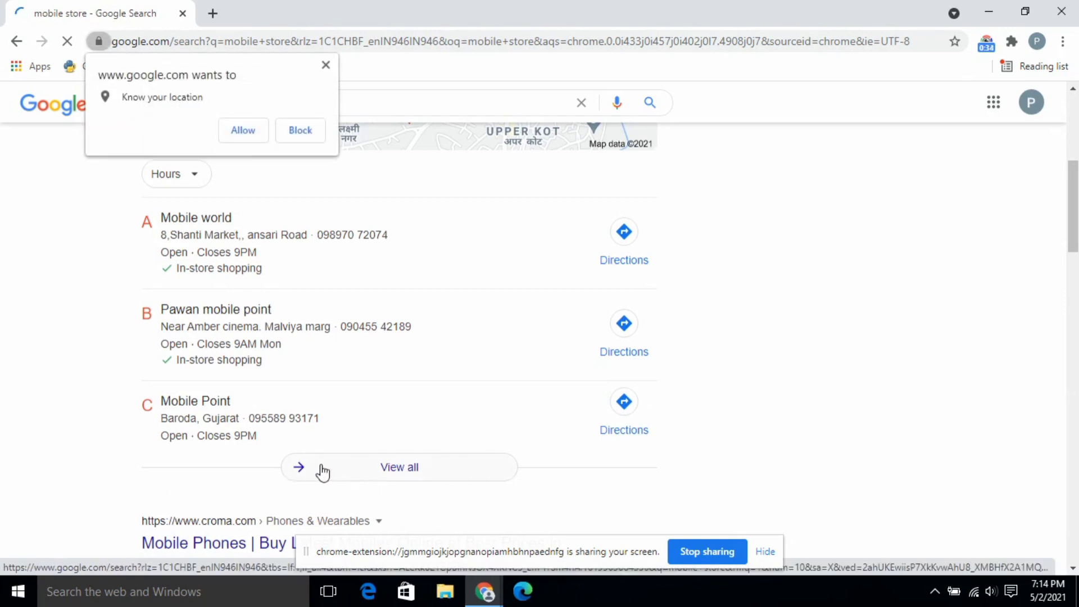
pyautogui.click(323, 67)
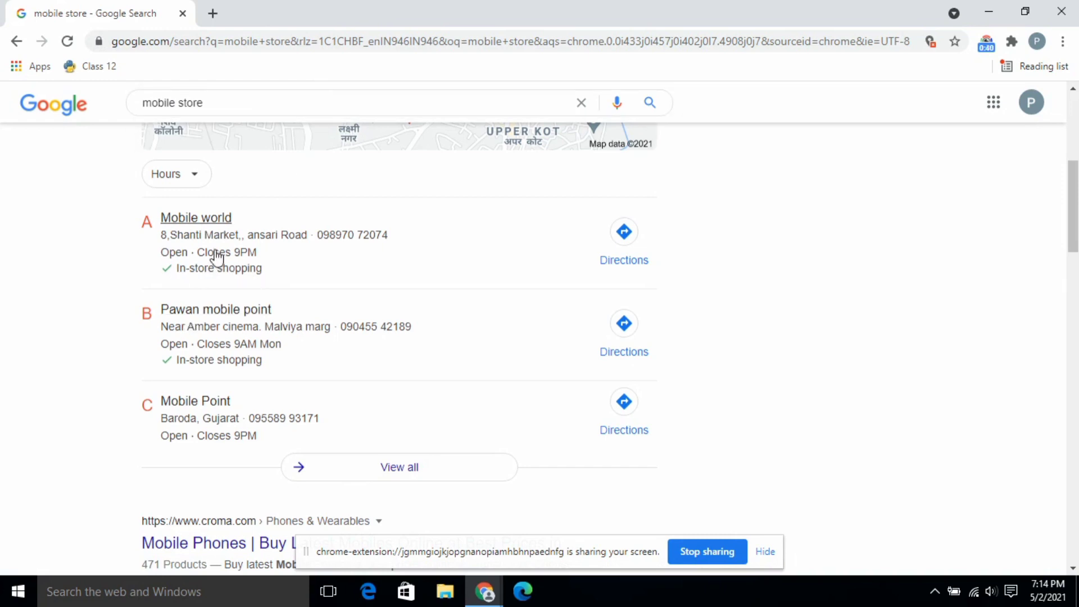
pyautogui.click(208, 219)
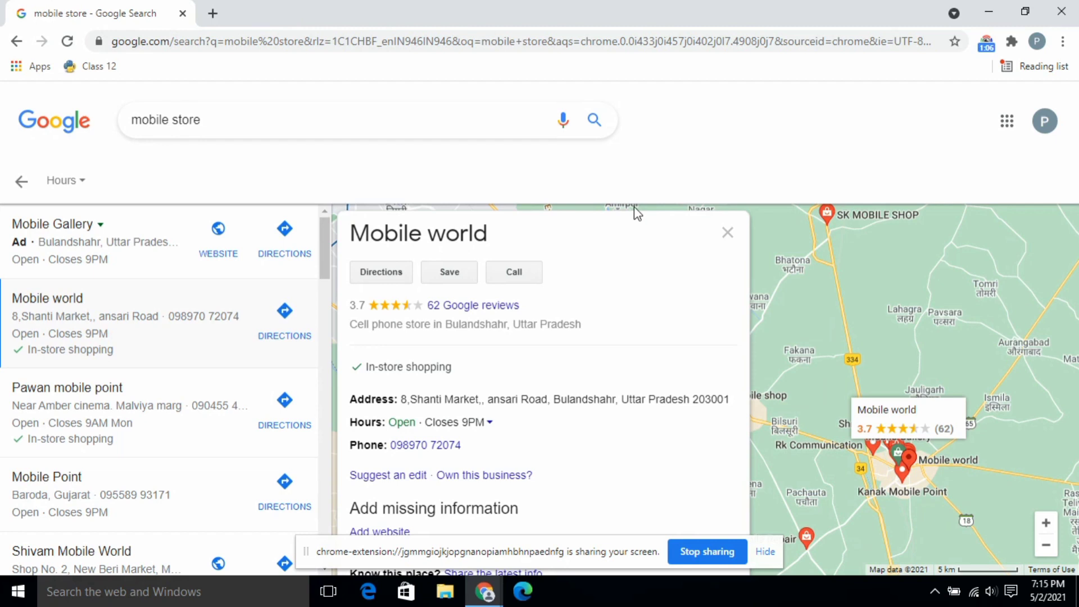
# Step: Go to the Google My Business site and verify the Google account by entering the account password
pyautogui.click(502, 44)
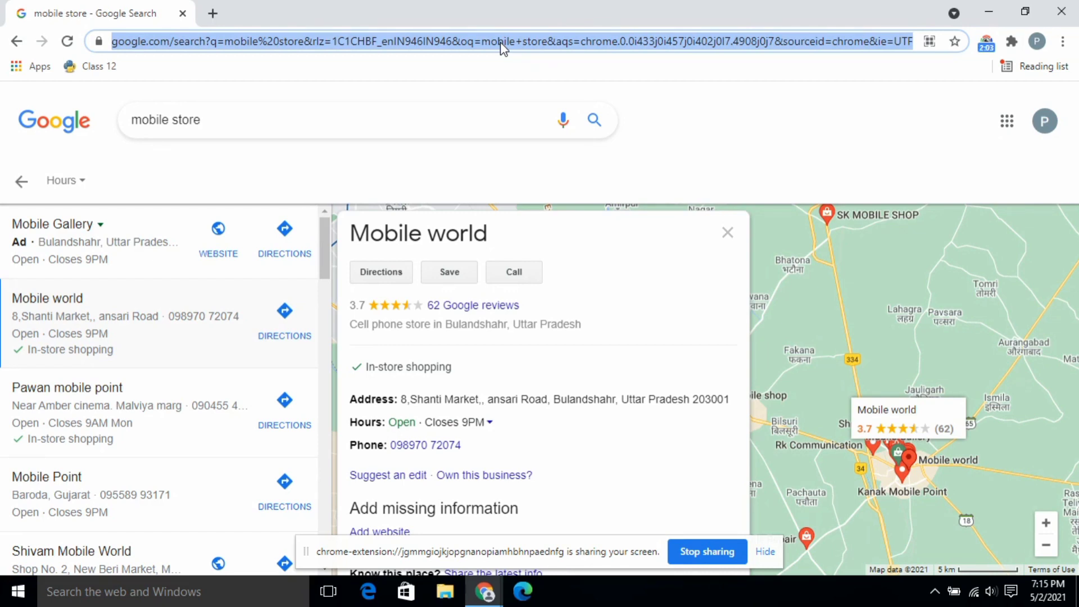
pyautogui.write('goo')
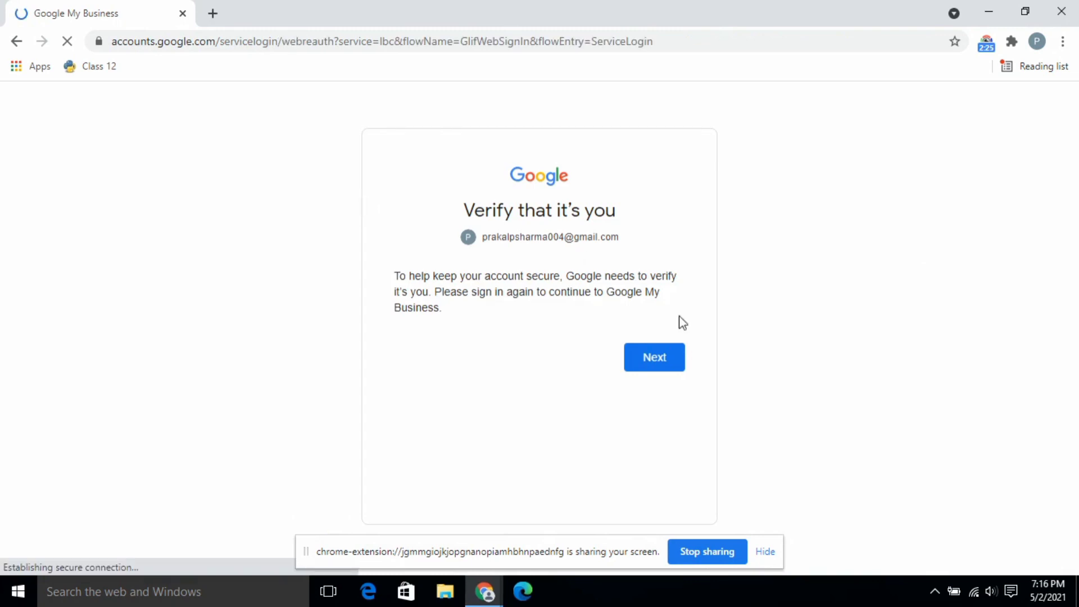
pyautogui.click(663, 363)
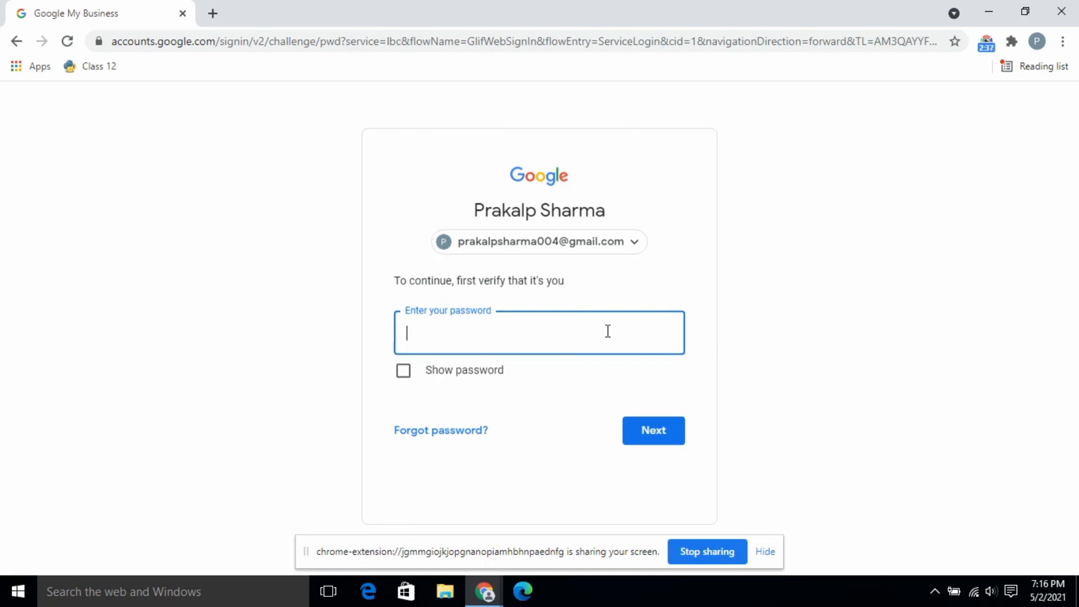
pyautogui.write('•••')
pyautogui.press('Return')
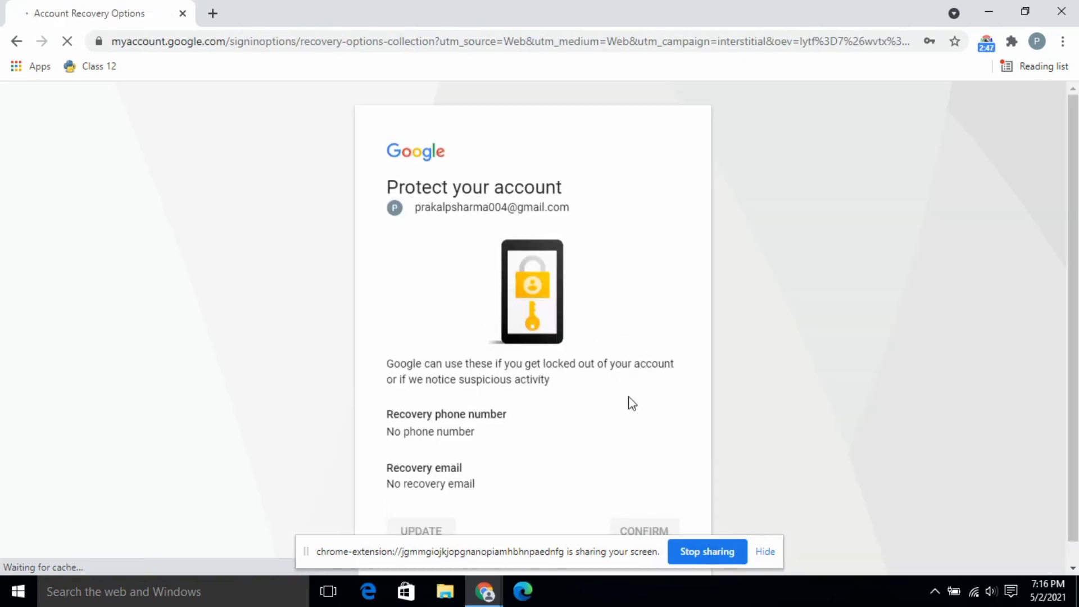
# Step: Confirm the account recovery options and open the Google My Business page for finding and managing a business
pyautogui.moveTo(1073, 234); pyautogui.dragTo(1073, 264)
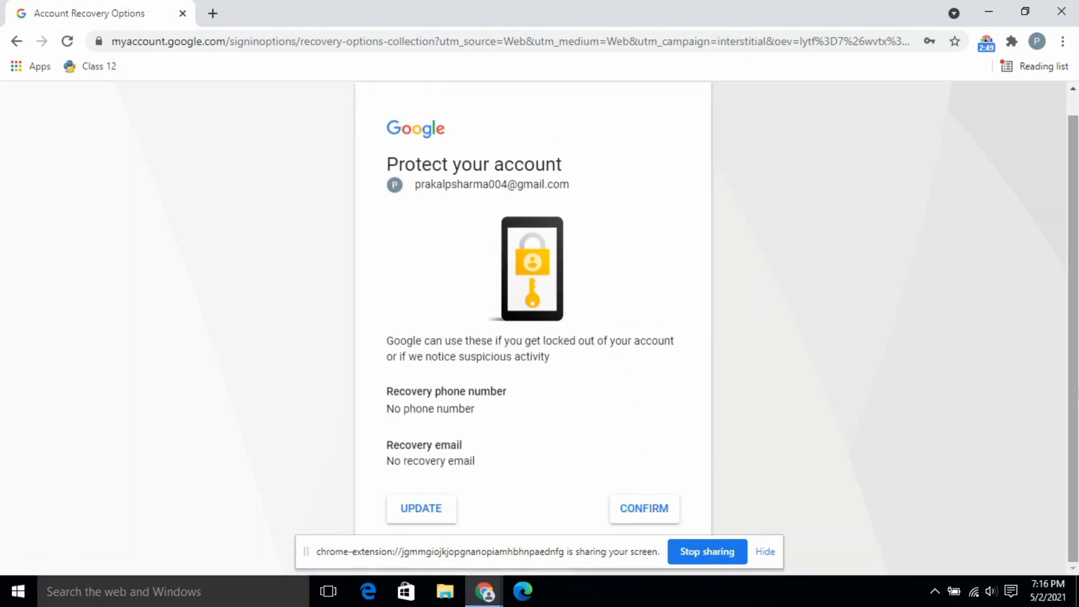
pyautogui.click(627, 510)
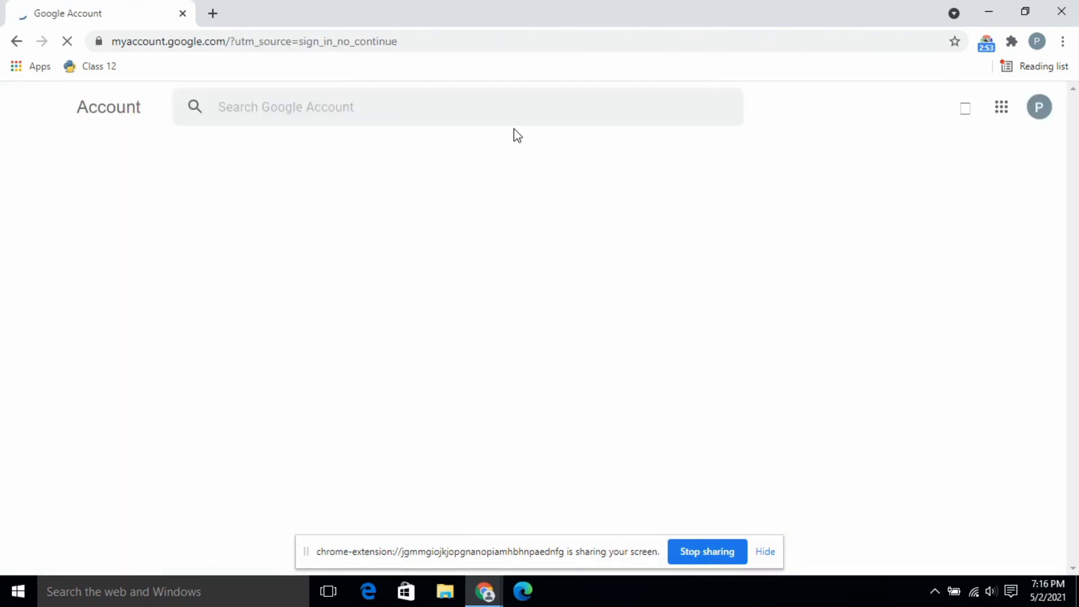
pyautogui.click(1002, 107)
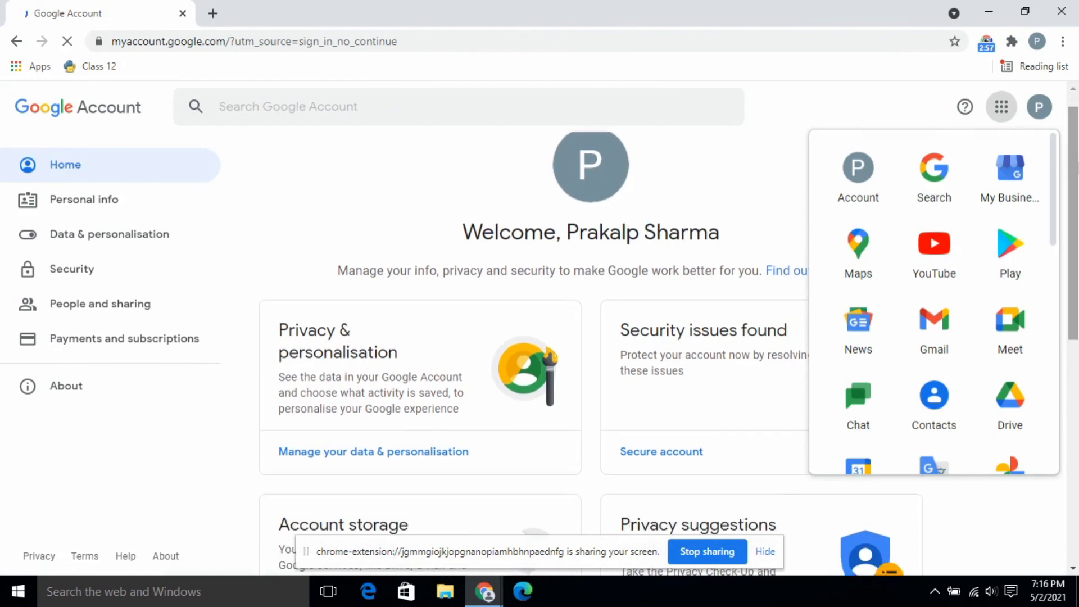
pyautogui.click(1024, 174)
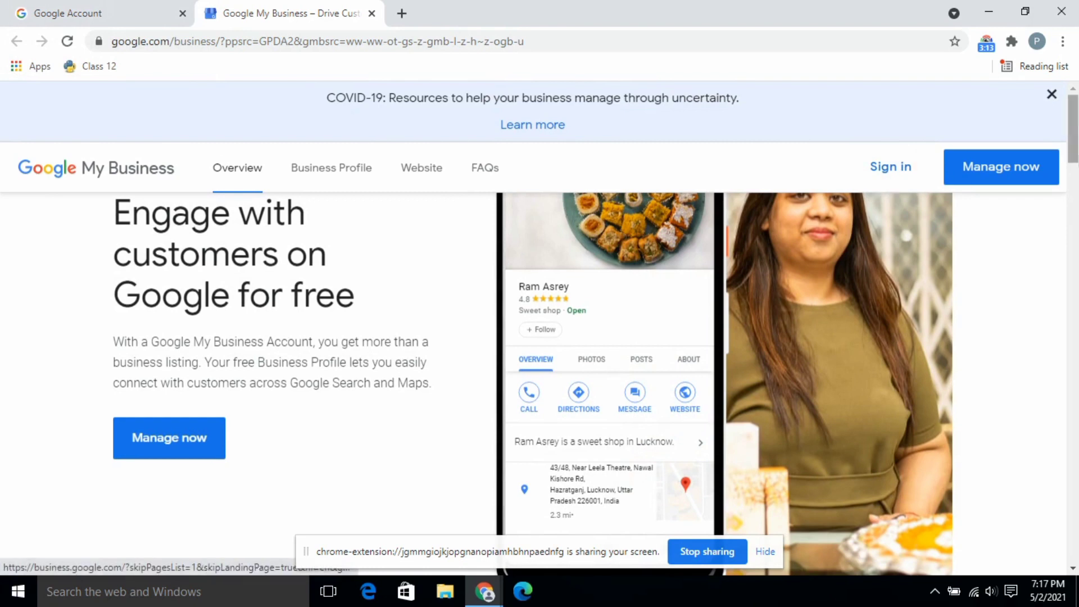
pyautogui.moveTo(1073, 129); pyautogui.dragTo(1073, 139)
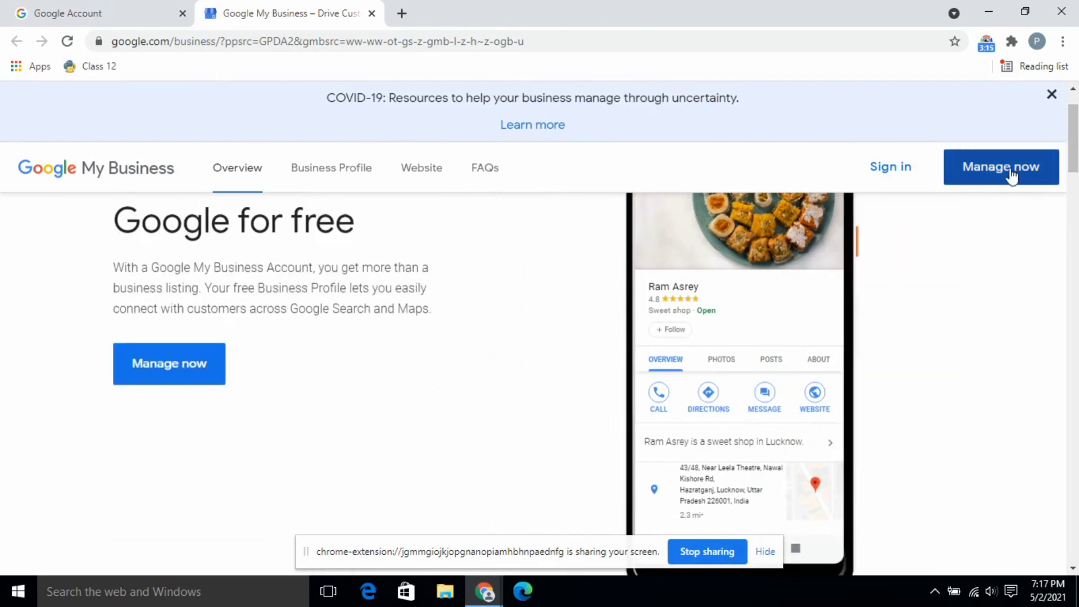
pyautogui.click(1009, 171)
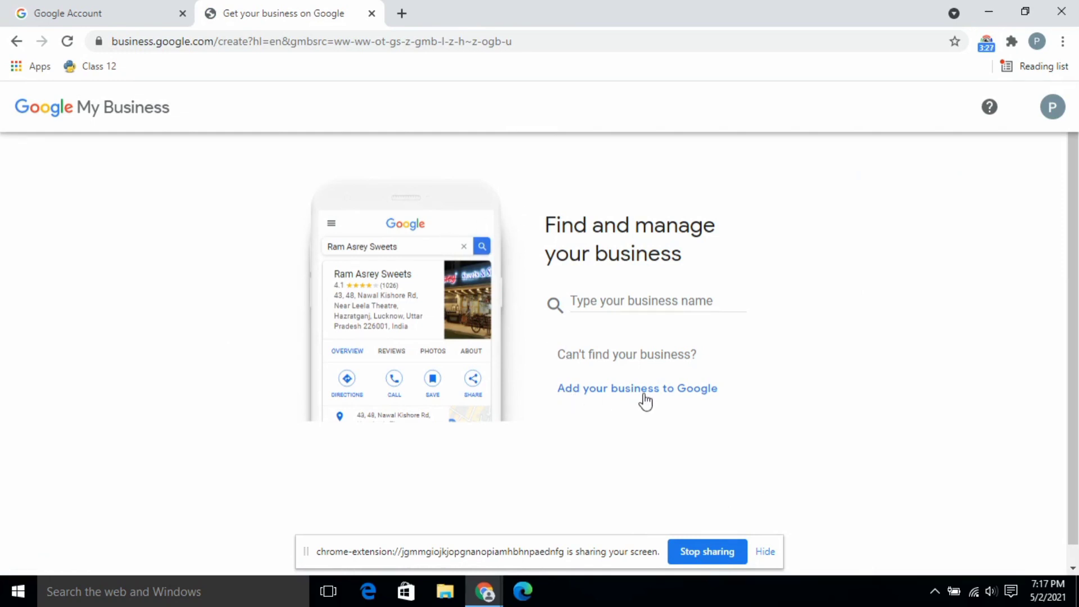
# Step: Look up the business name Demo and choose to create a new business with this name
pyautogui.click(630, 302)
pyautogui.write('De')
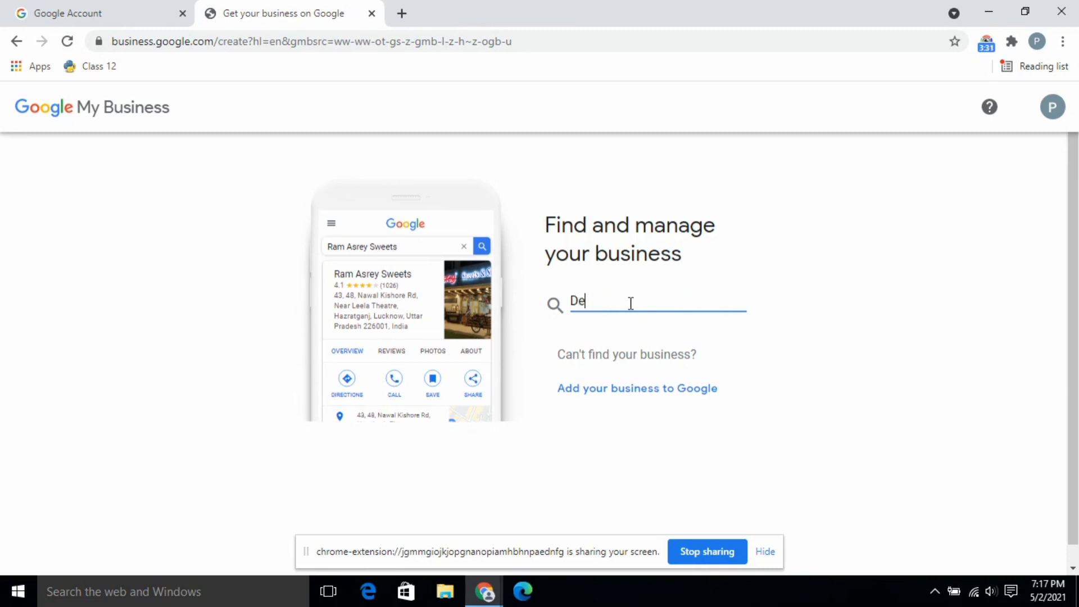
pyautogui.write('mo')
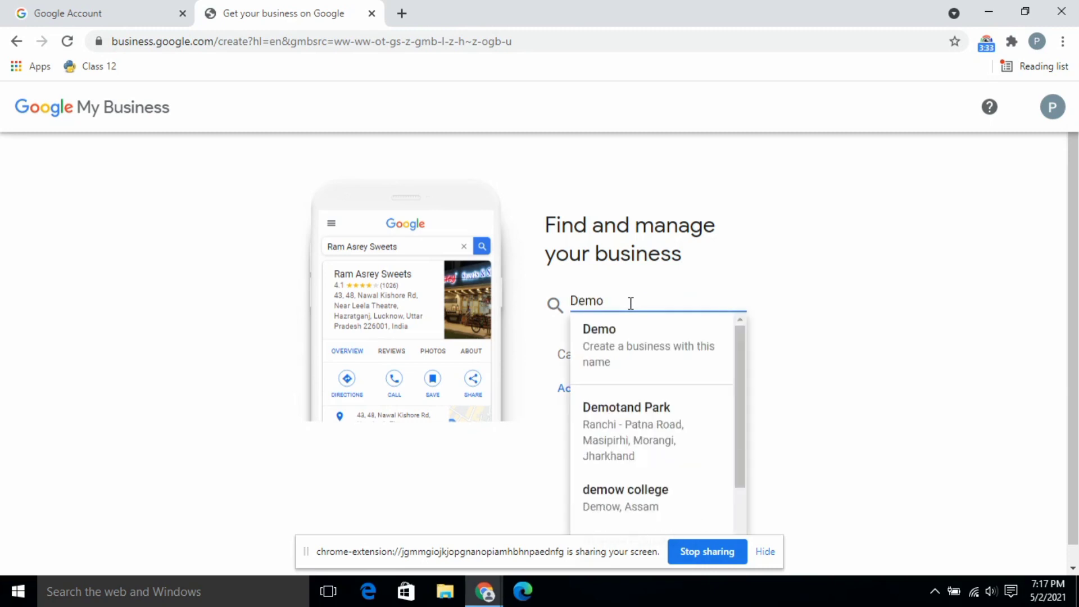
pyautogui.click(637, 349)
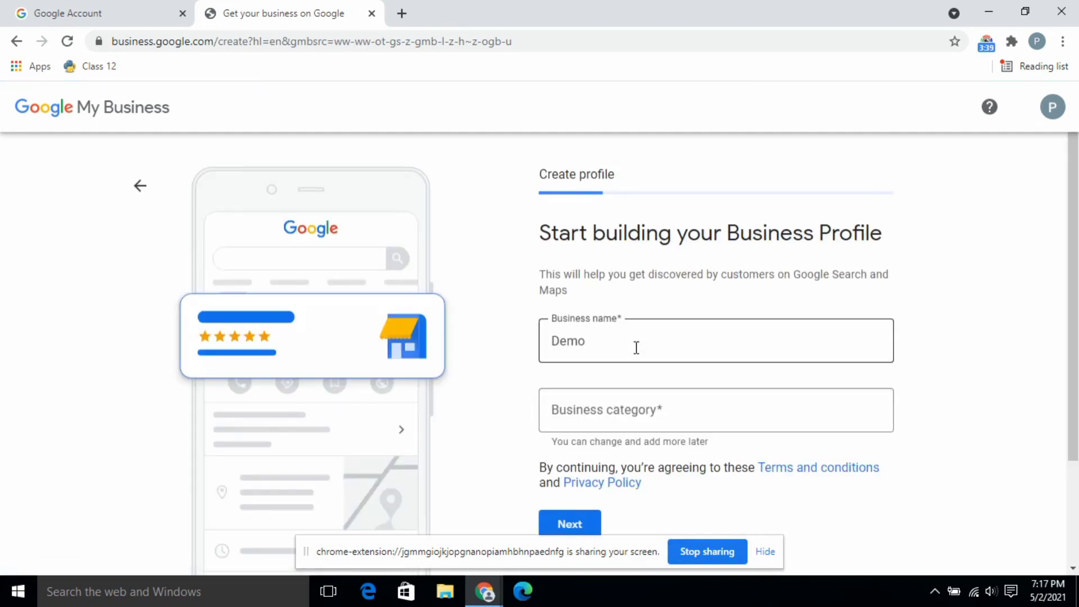
# Step: Set the business category to Technical service and continue to the location question
pyautogui.scroll(-1, 959, 358)
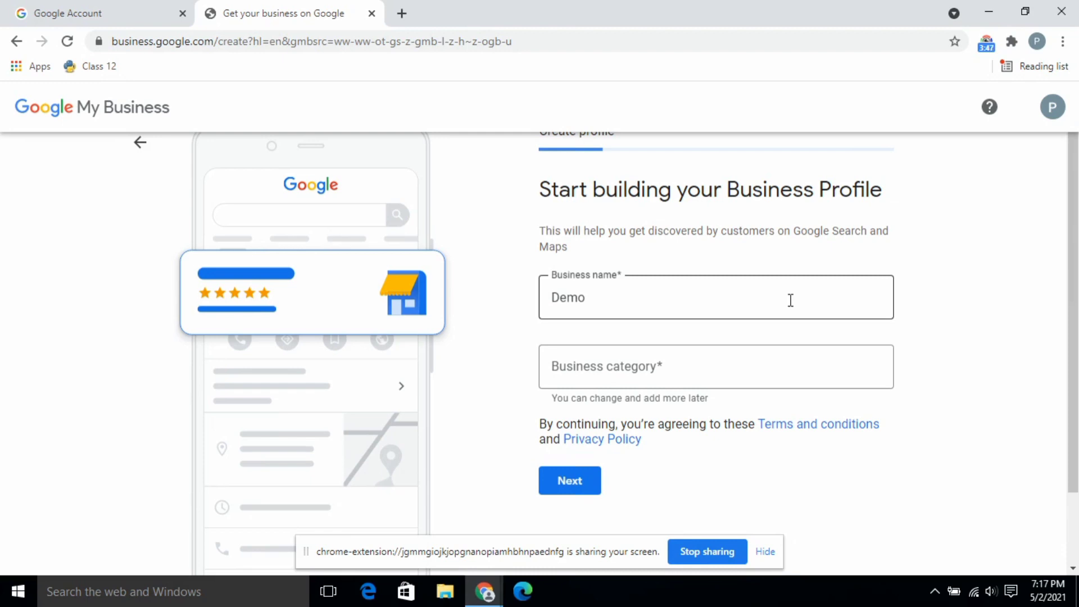
pyautogui.click(777, 370)
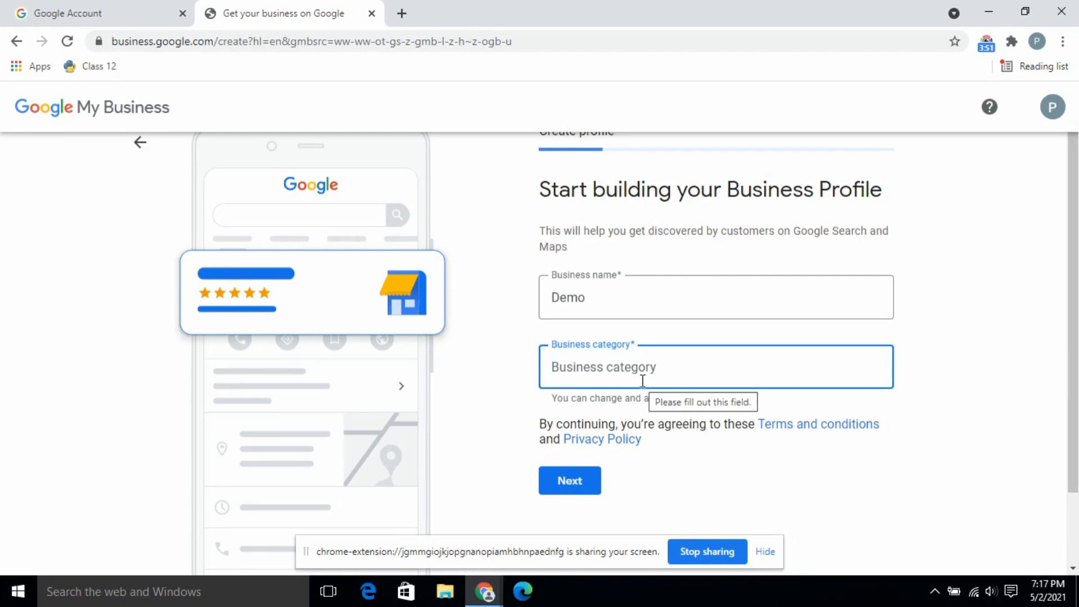
pyautogui.write('t')
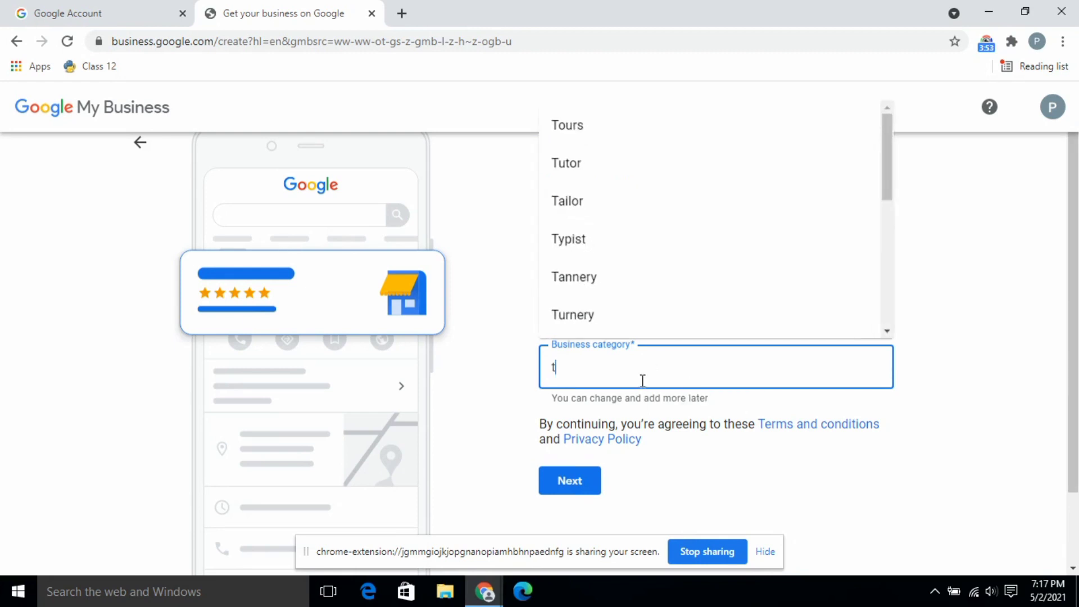
pyautogui.write('ech')
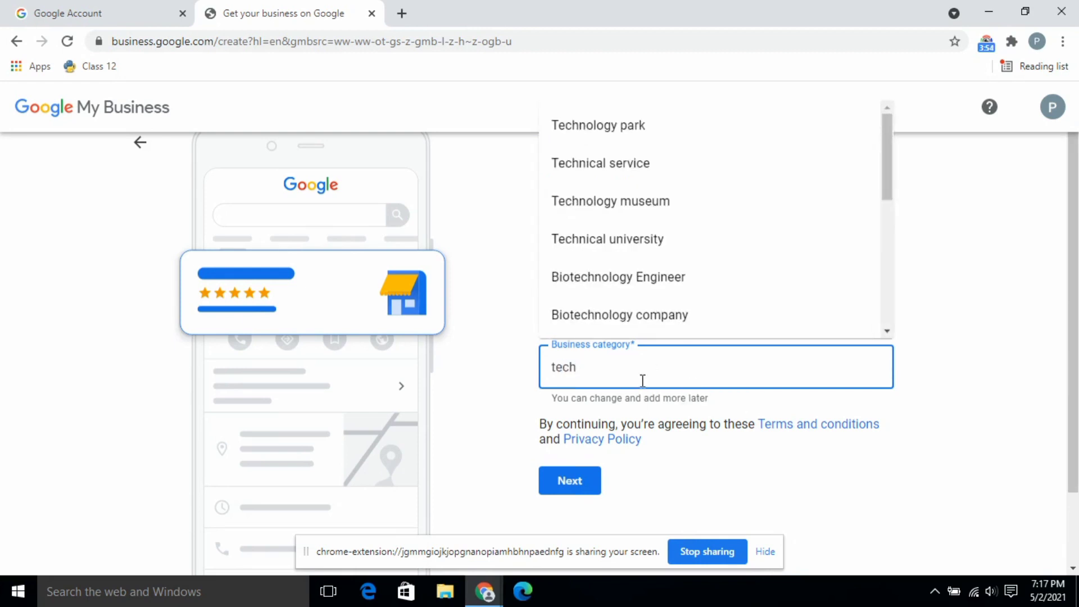
pyautogui.click(600, 172)
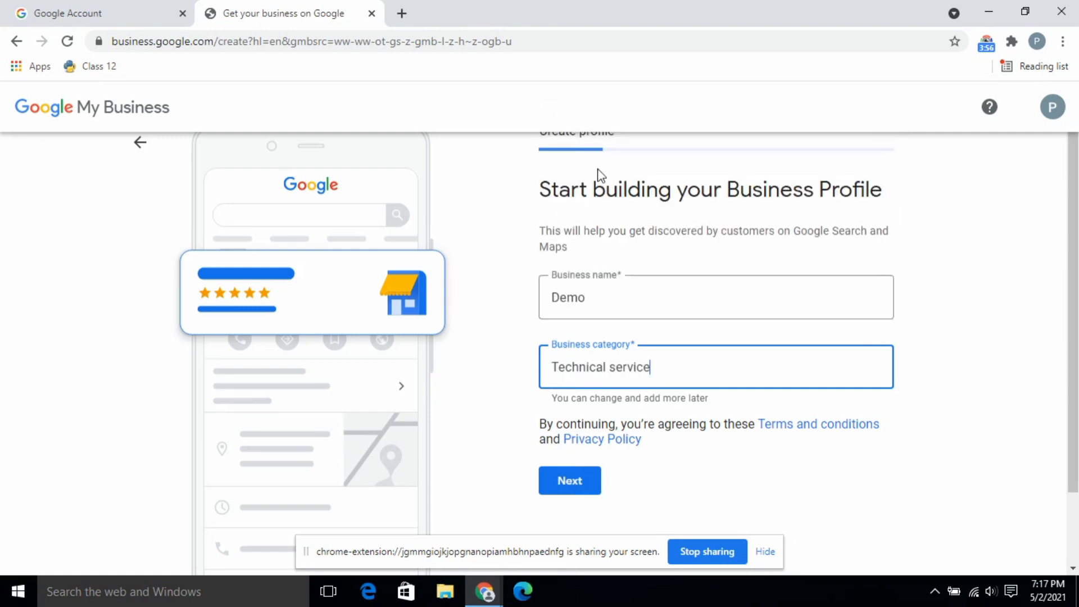
pyautogui.click(570, 485)
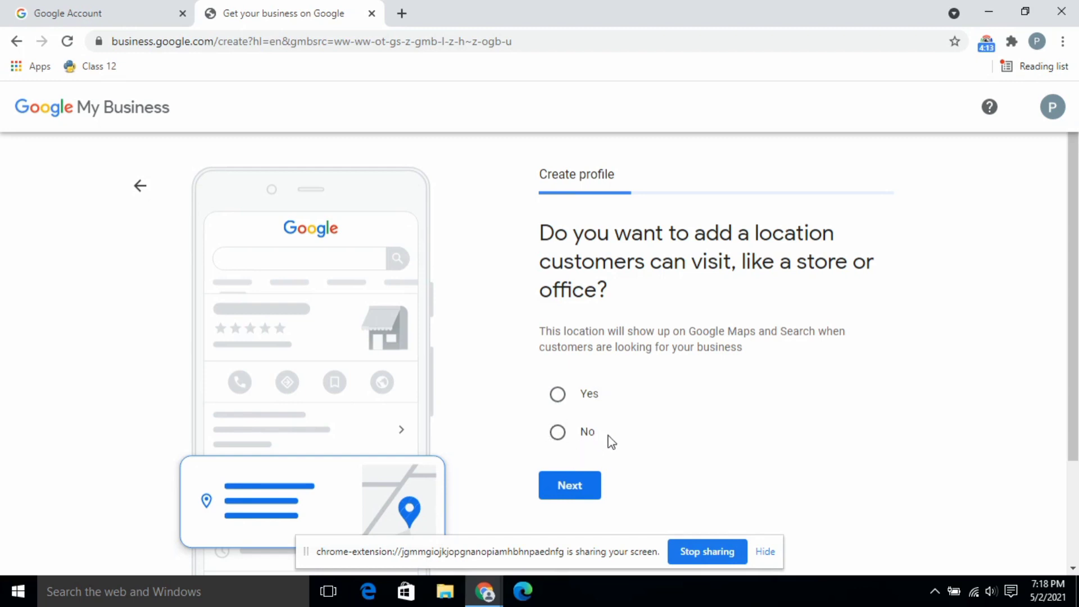
pyautogui.click(560, 397)
pyautogui.click(564, 486)
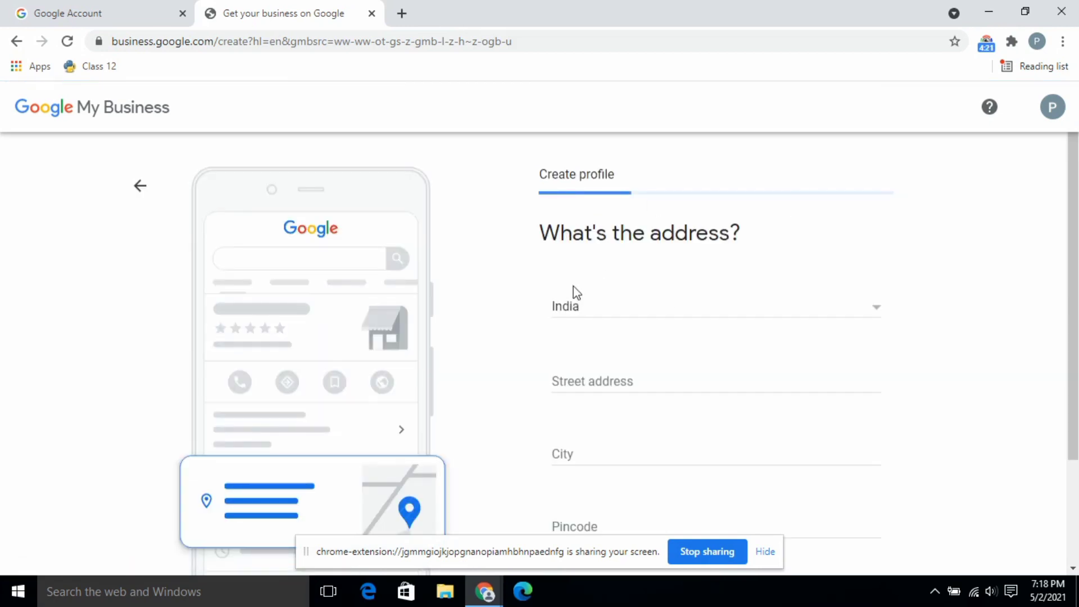
pyautogui.scroll(-1, 1071, 225)
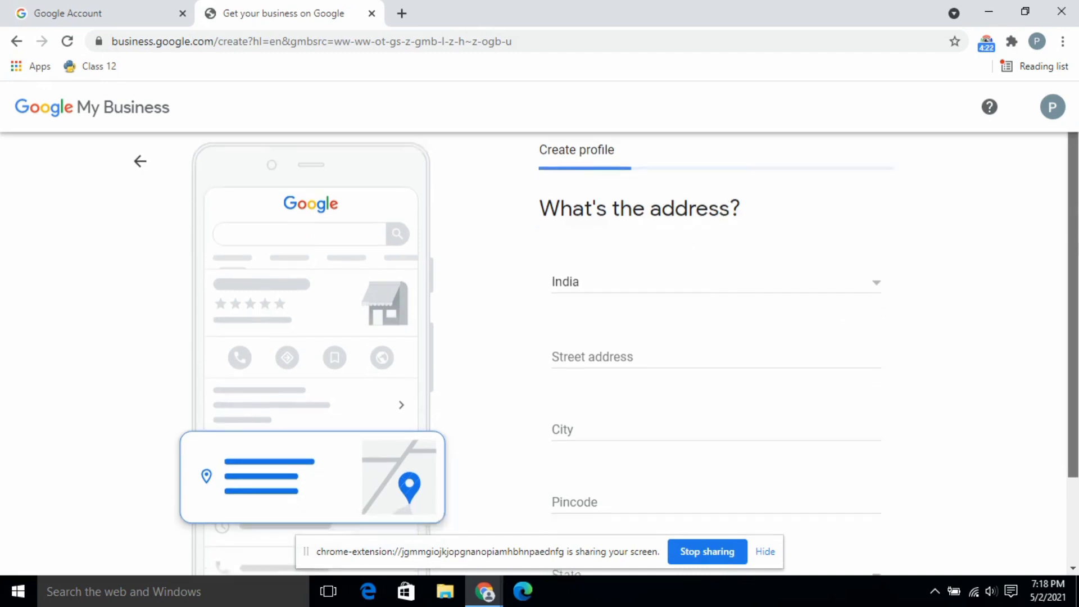
pyautogui.scroll(-4, 1071, 224)
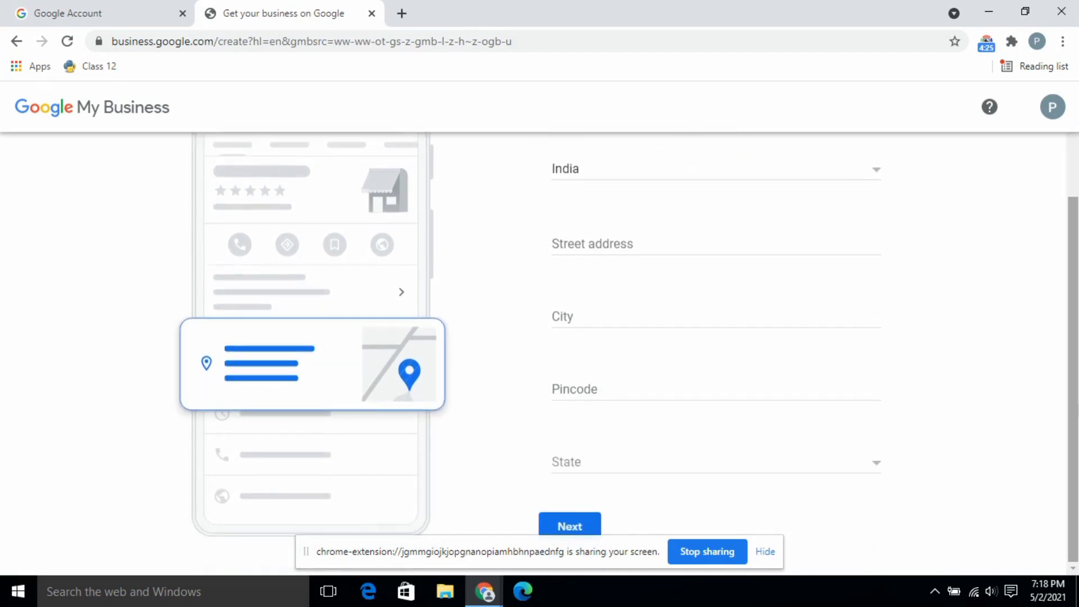
pyautogui.click(15, 42)
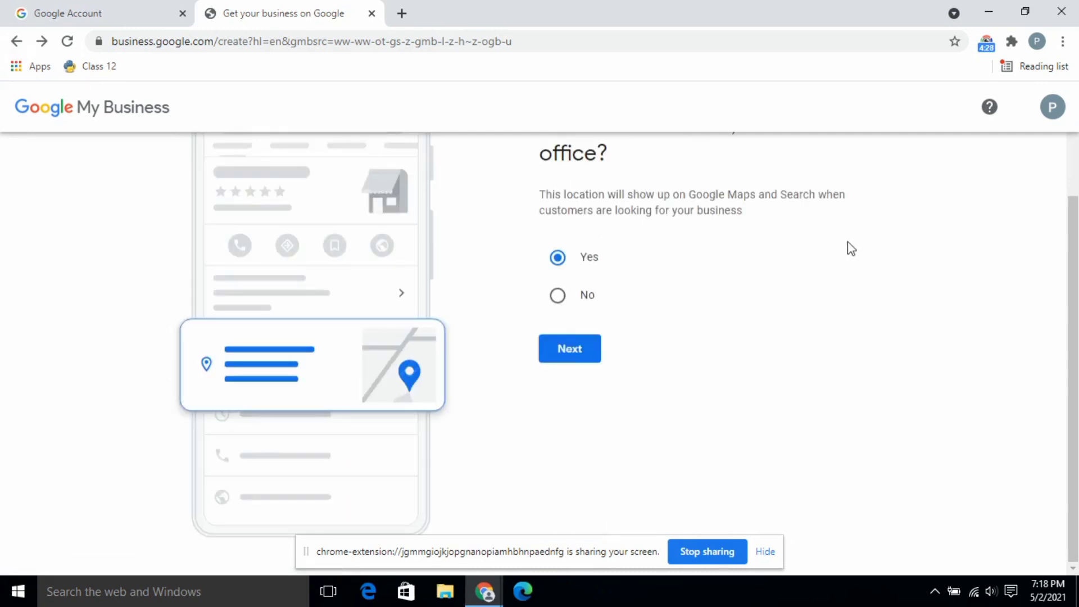
# Step: Answer No to adding a location customers can visit, and continue past the optional service areas without selecting any
pyautogui.click(566, 303)
pyautogui.click(571, 347)
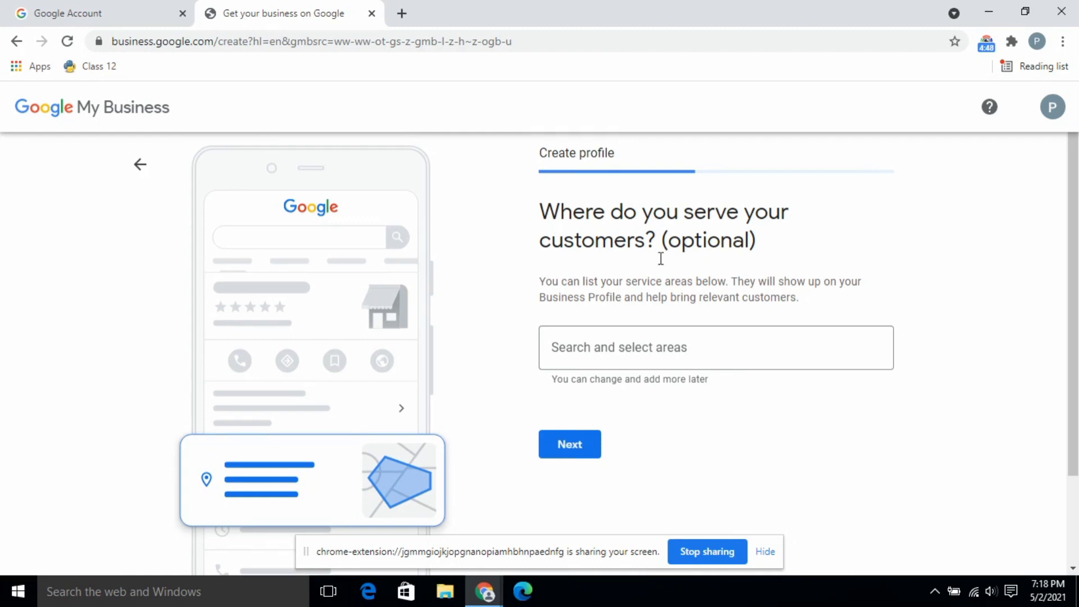
pyautogui.click(699, 366)
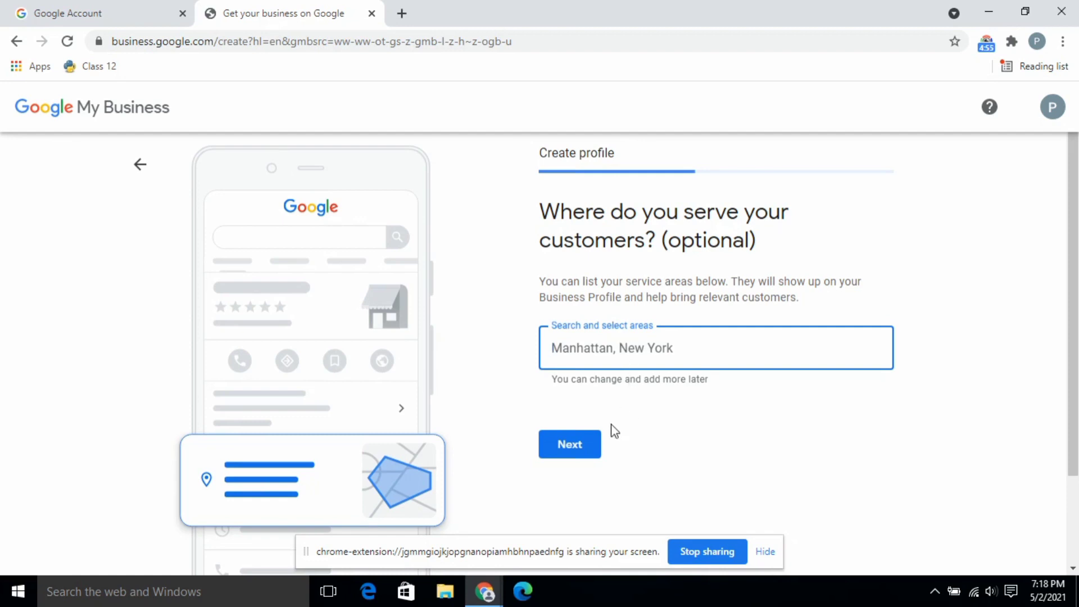
pyautogui.click(586, 444)
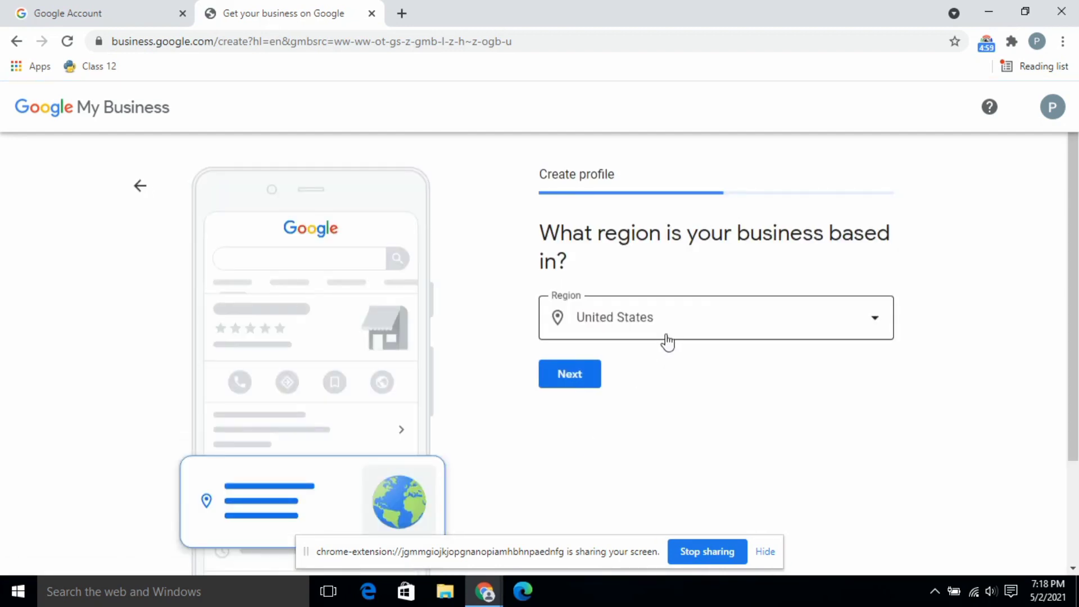
# Step: Set the region the business is based in to India and continue to the contact details
pyautogui.click(667, 342)
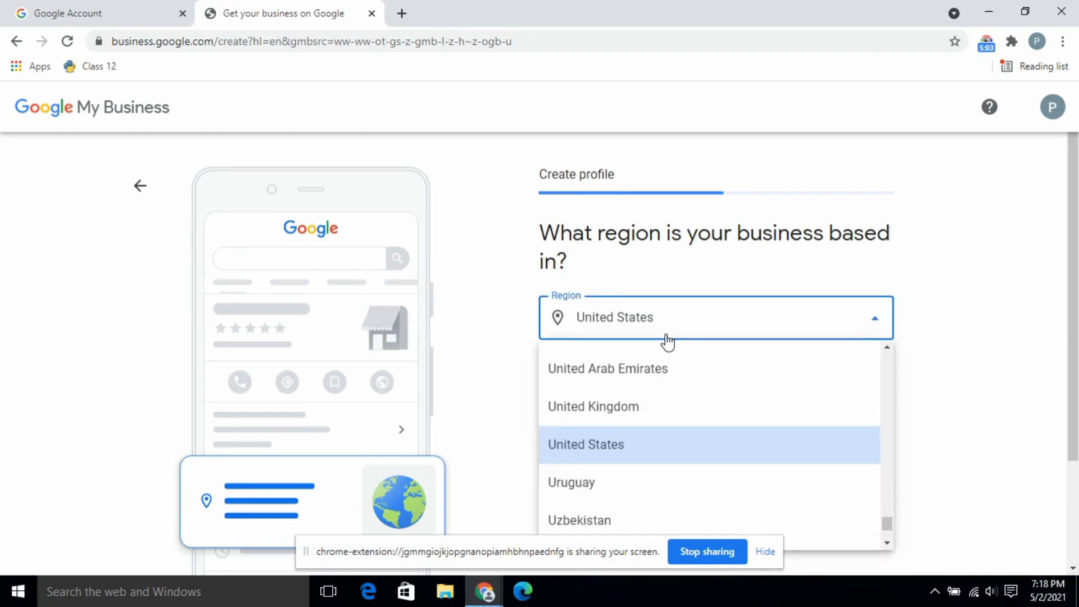
pyautogui.press('i')
pyautogui.press('i')
pyautogui.press('i')
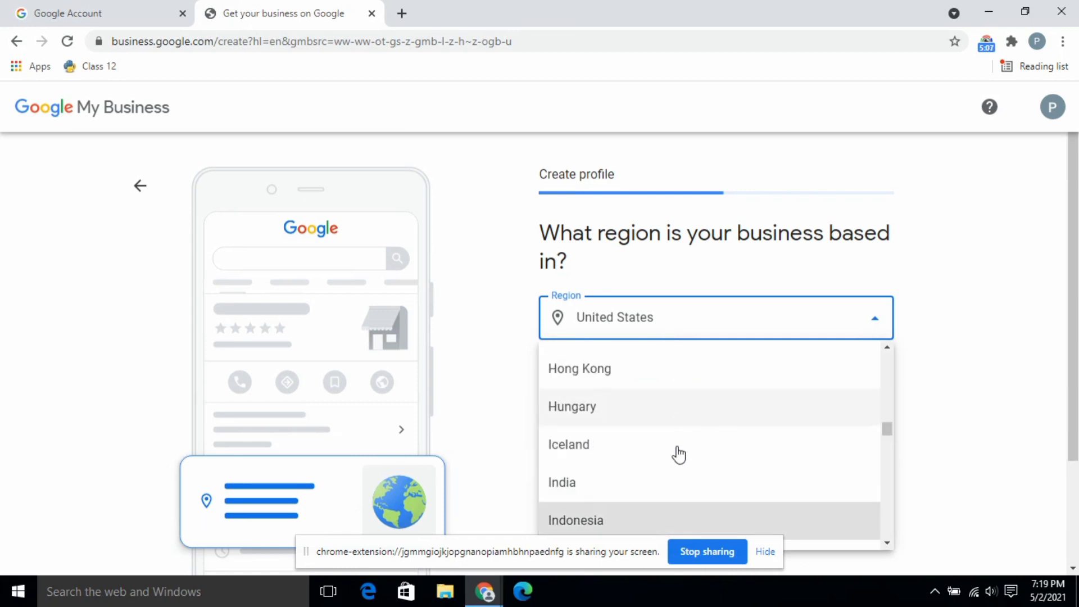
pyautogui.click(669, 483)
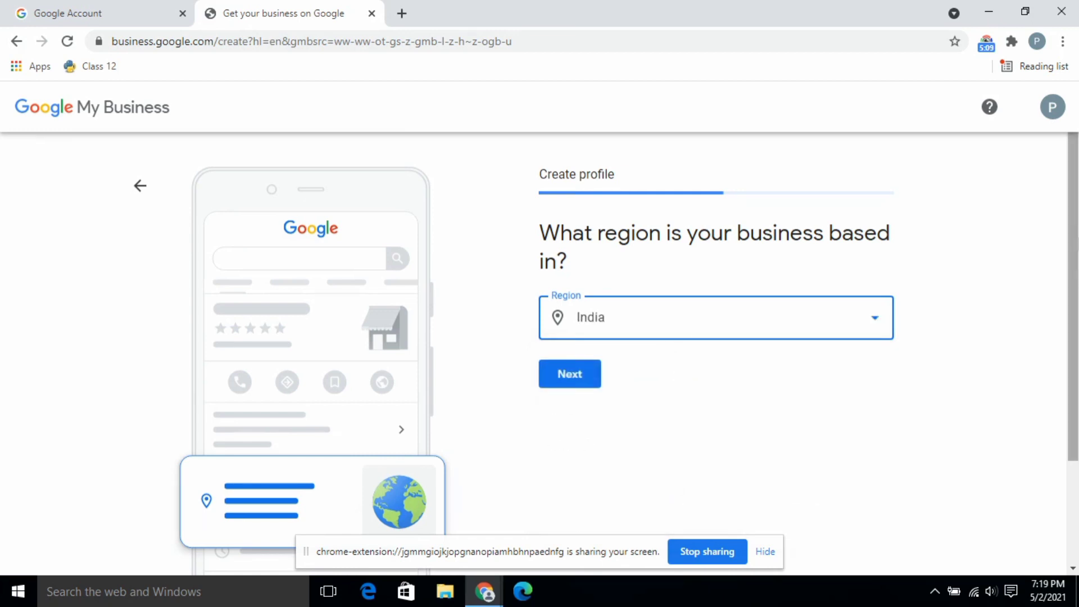
pyautogui.scroll(-1, 716, 338)
pyautogui.click(568, 305)
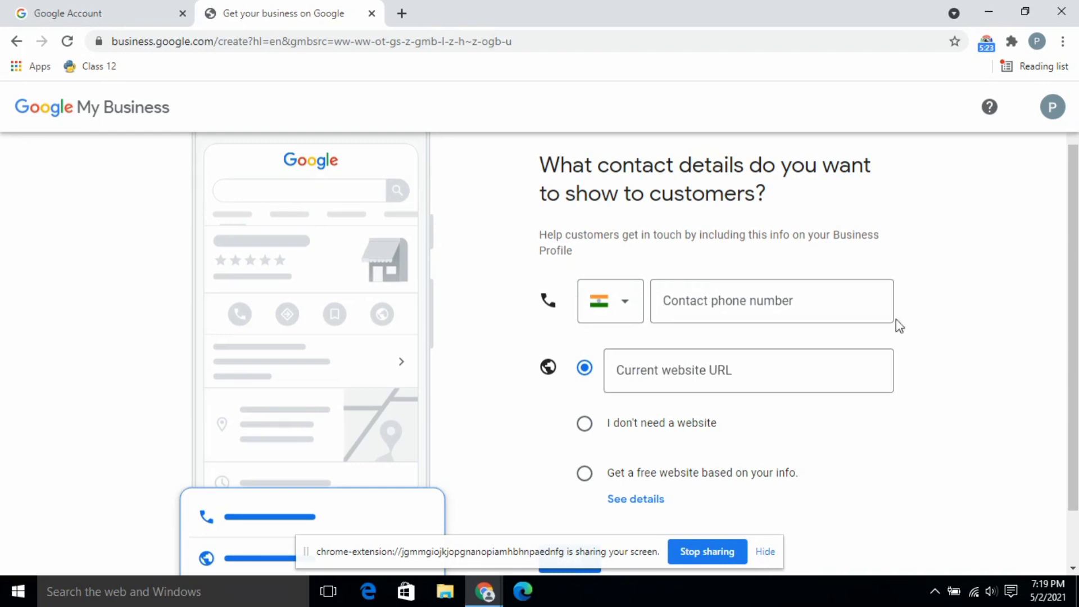
# Step: Enter demo.com as the current website URL and continue with the contact phone number left blank
pyautogui.click(668, 382)
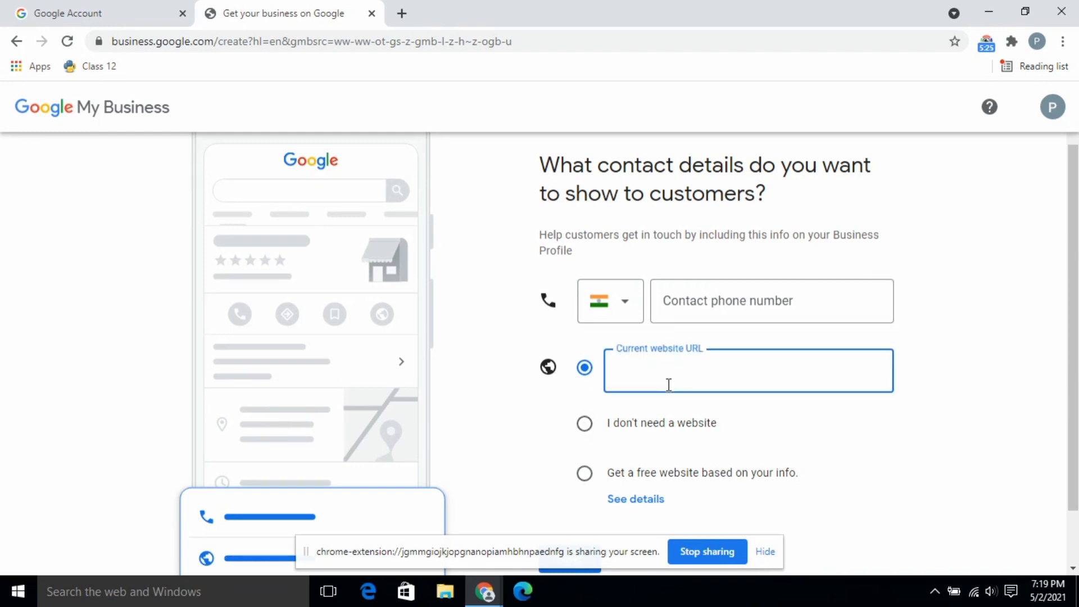
pyautogui.write('demo.com')
pyautogui.click(708, 309)
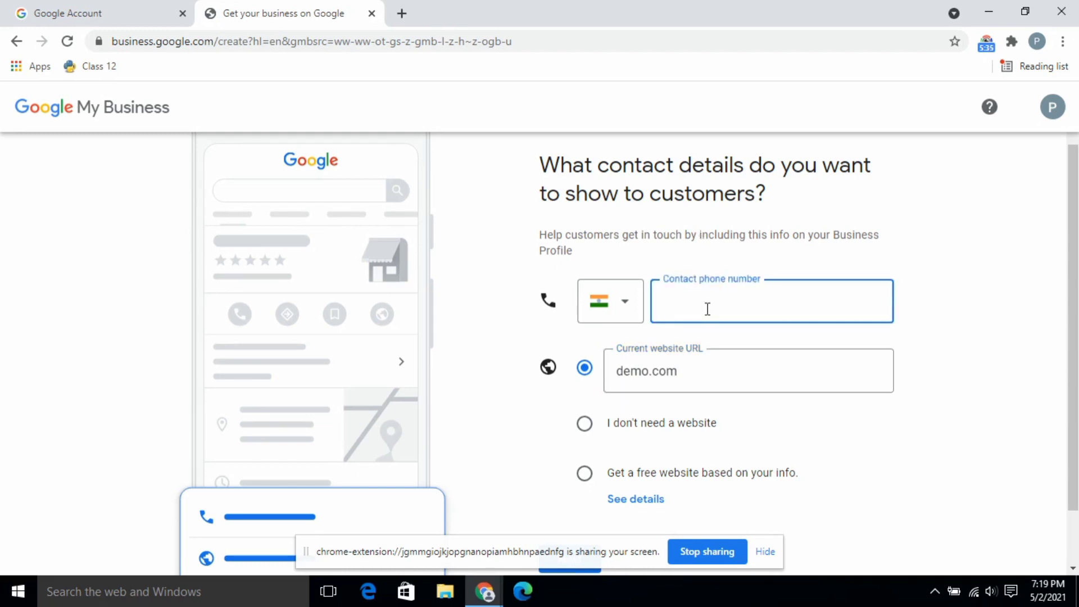
pyautogui.scroll(-1, 776, 378)
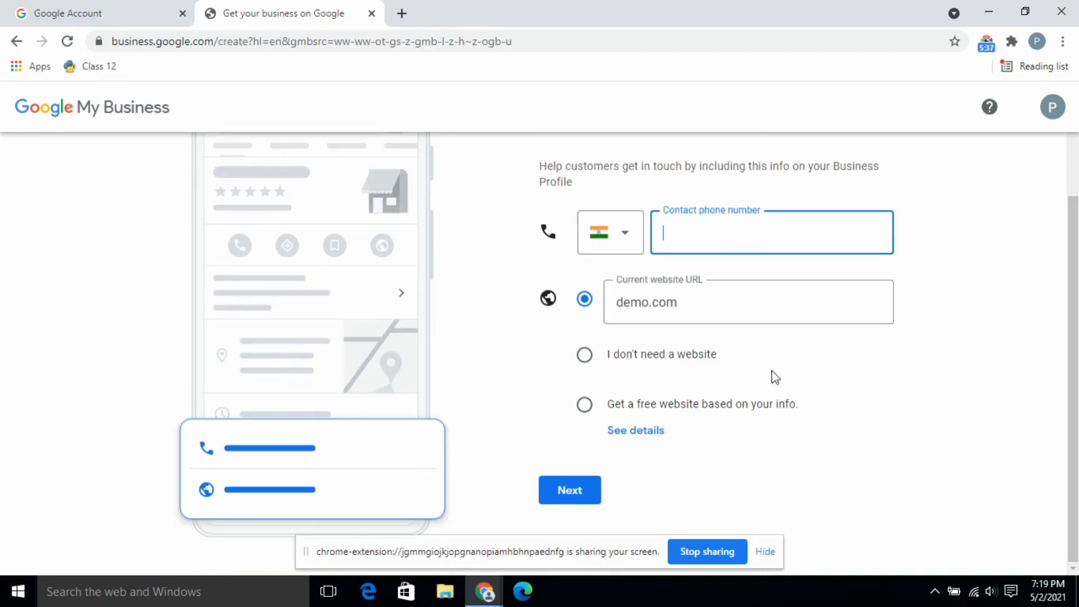
pyautogui.click(579, 485)
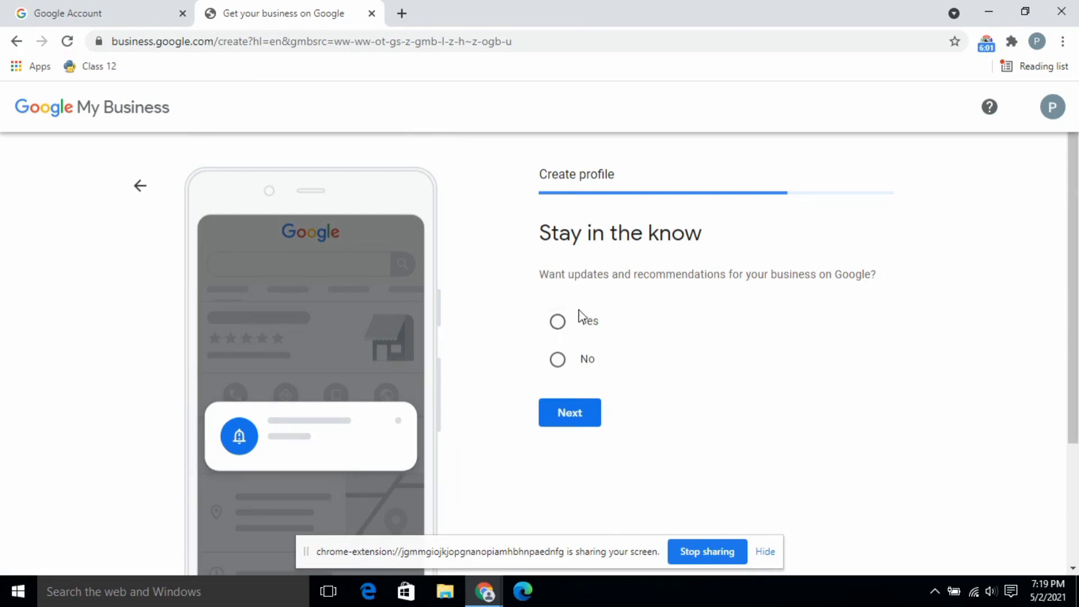
# Step: Answer Yes to updates and recommendations for the business, and choose to postpone the mailing address verification
pyautogui.click(567, 321)
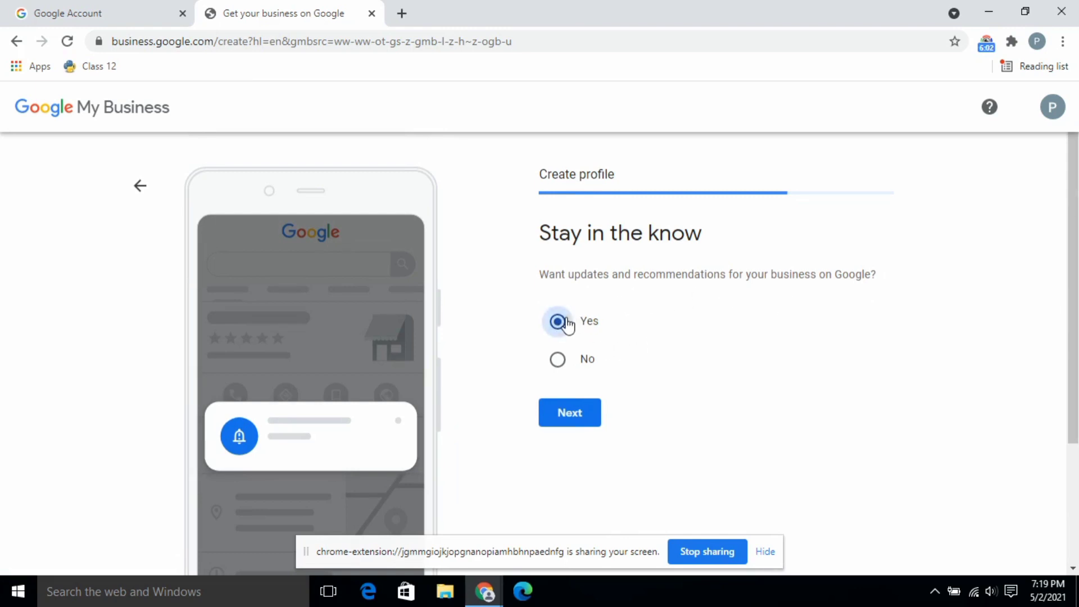
pyautogui.click(588, 425)
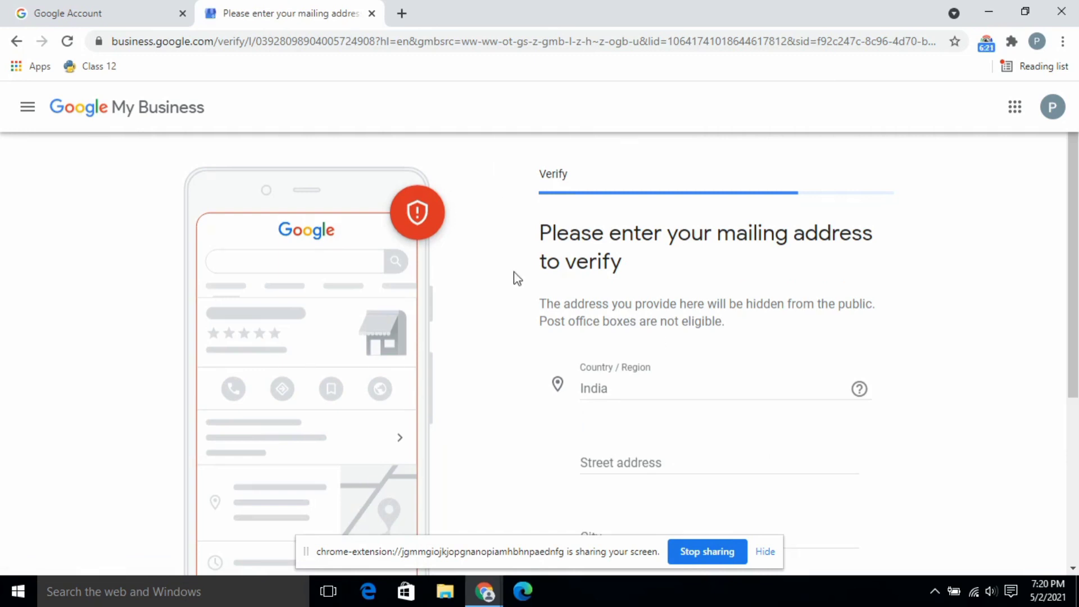
pyautogui.moveTo(1074, 264); pyautogui.dragTo(1074, 285)
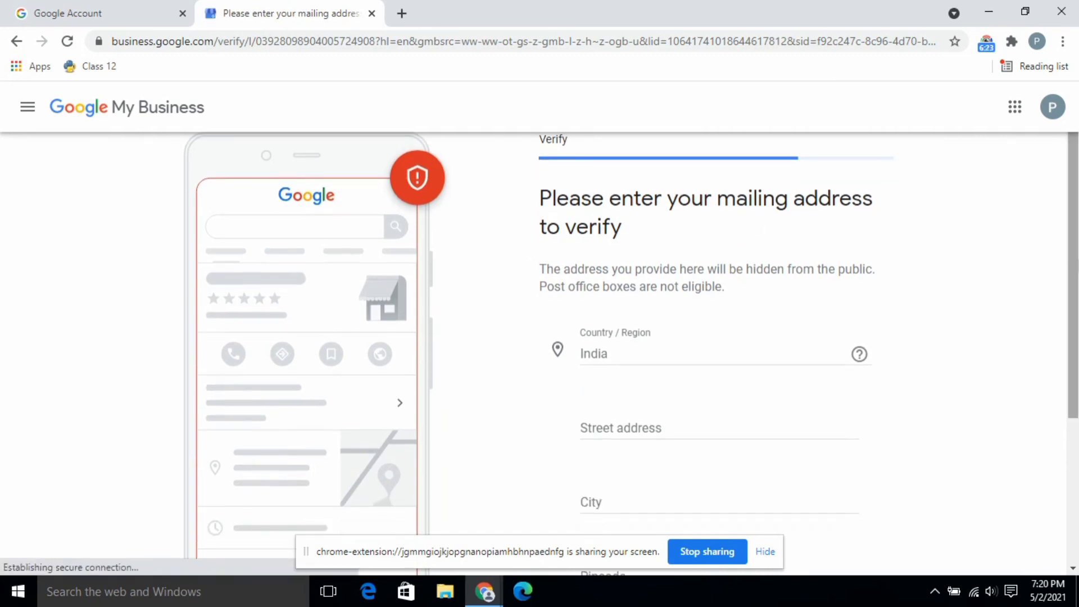
pyautogui.scroll(-1, 841, 258)
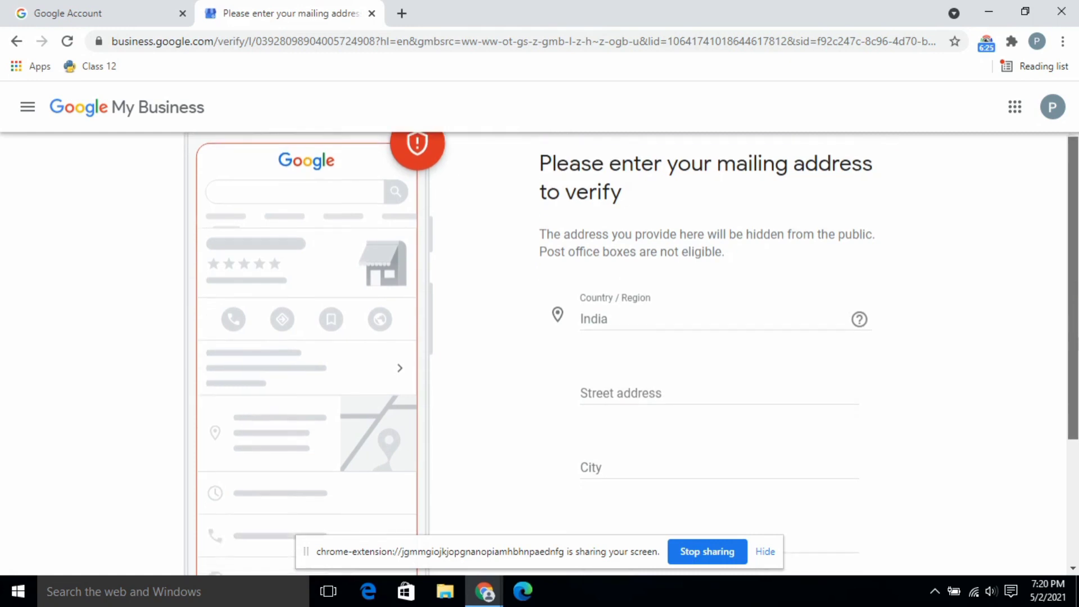
pyautogui.scroll(-1, 630, 337)
pyautogui.scroll(-5, 630, 354)
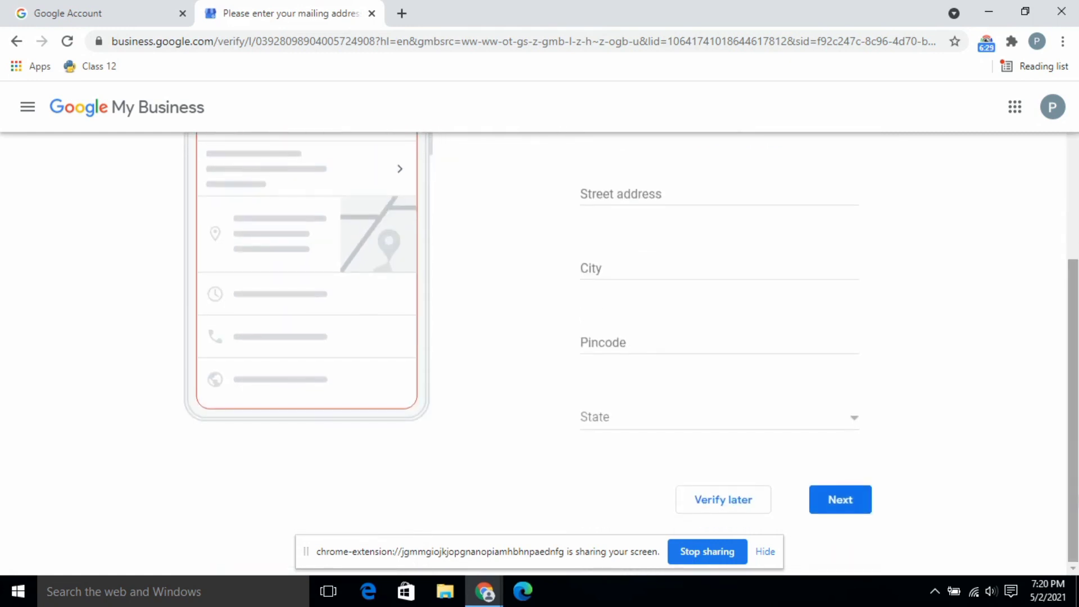
pyautogui.click(741, 504)
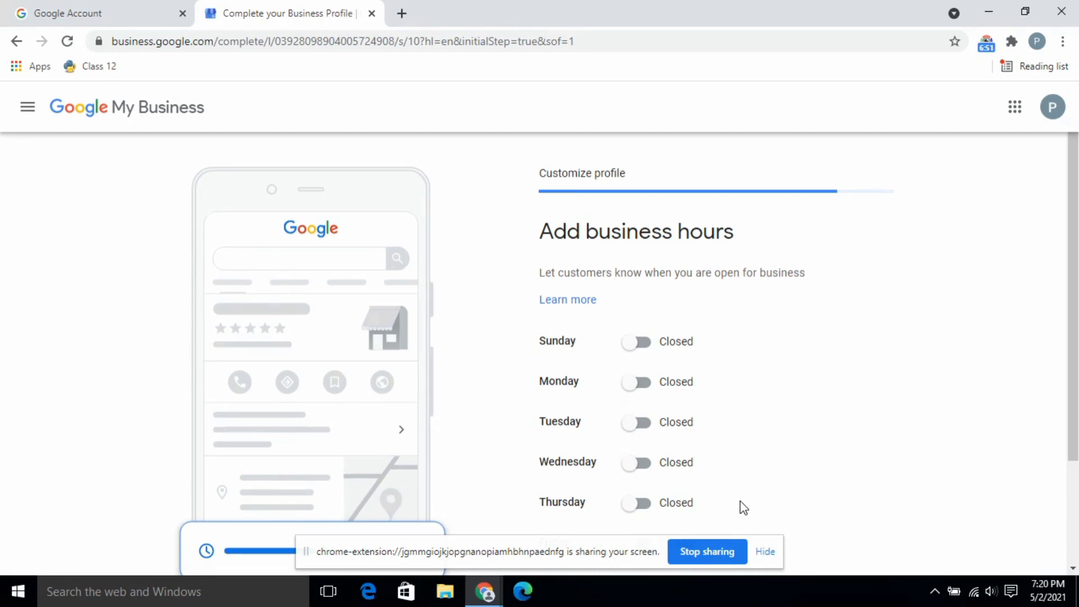
# Step: Mark all seven days from Sunday to Saturday as open in the business hours
pyautogui.scroll(-2, 640, 278)
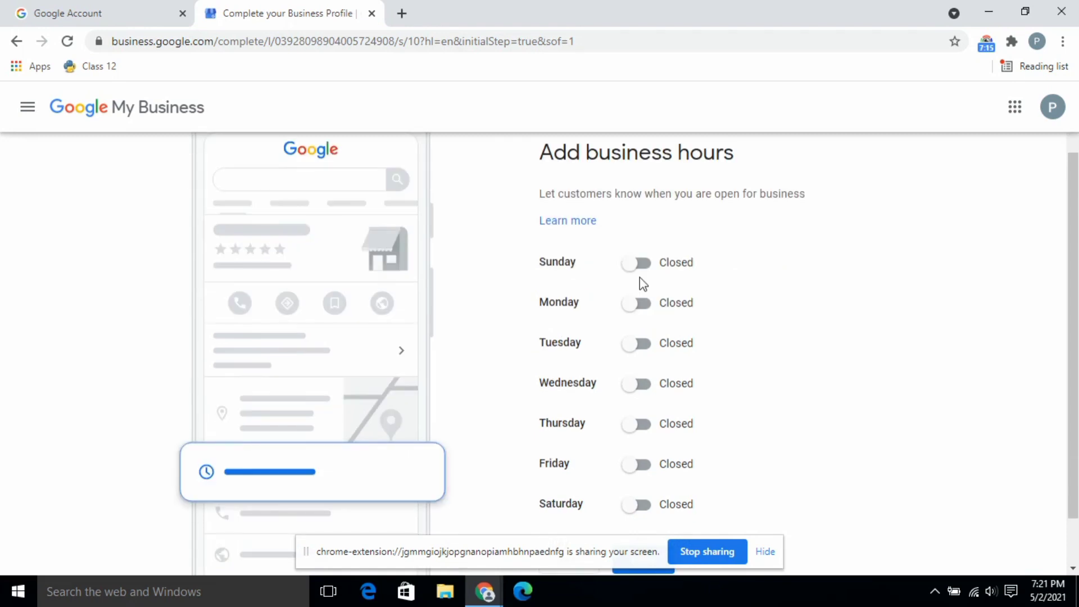
pyautogui.click(640, 264)
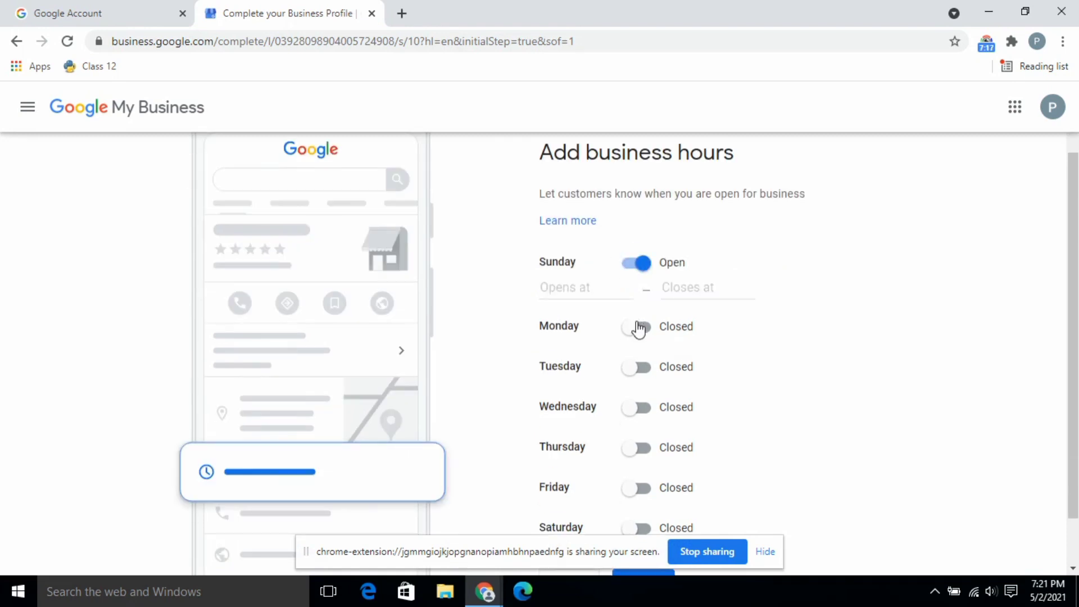
pyautogui.click(640, 329)
pyautogui.click(640, 397)
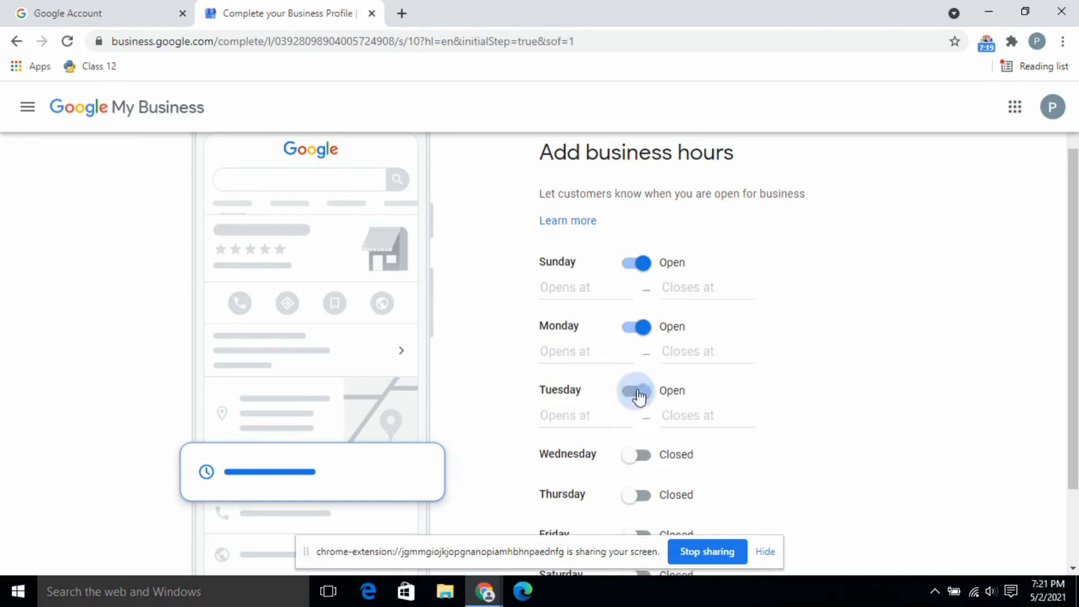
pyautogui.click(637, 456)
pyautogui.scroll(-1, 637, 456)
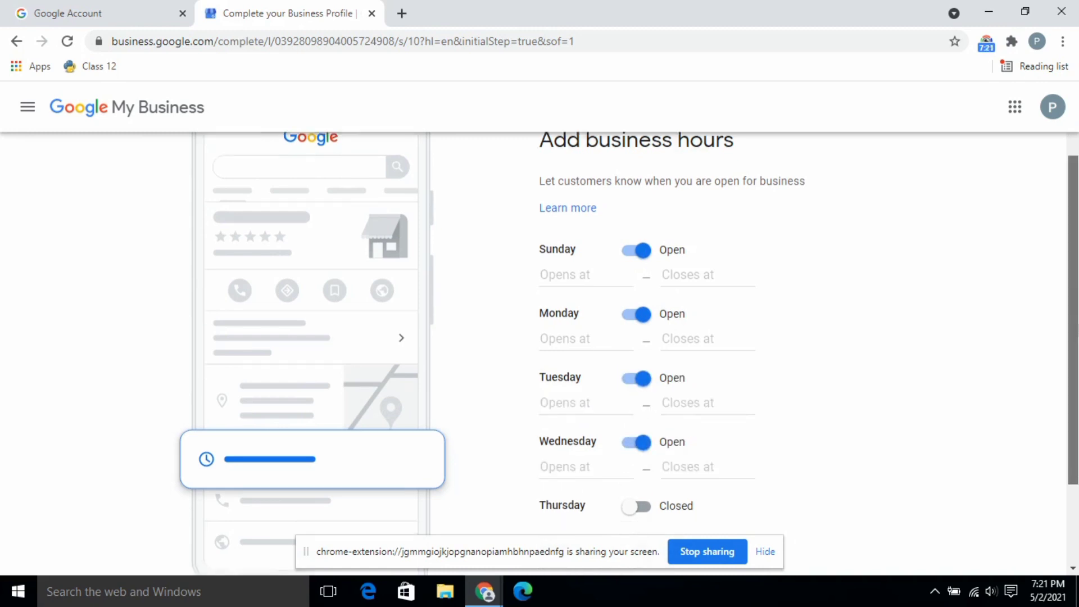
pyautogui.scroll(-2, 644, 420)
pyautogui.click(638, 408)
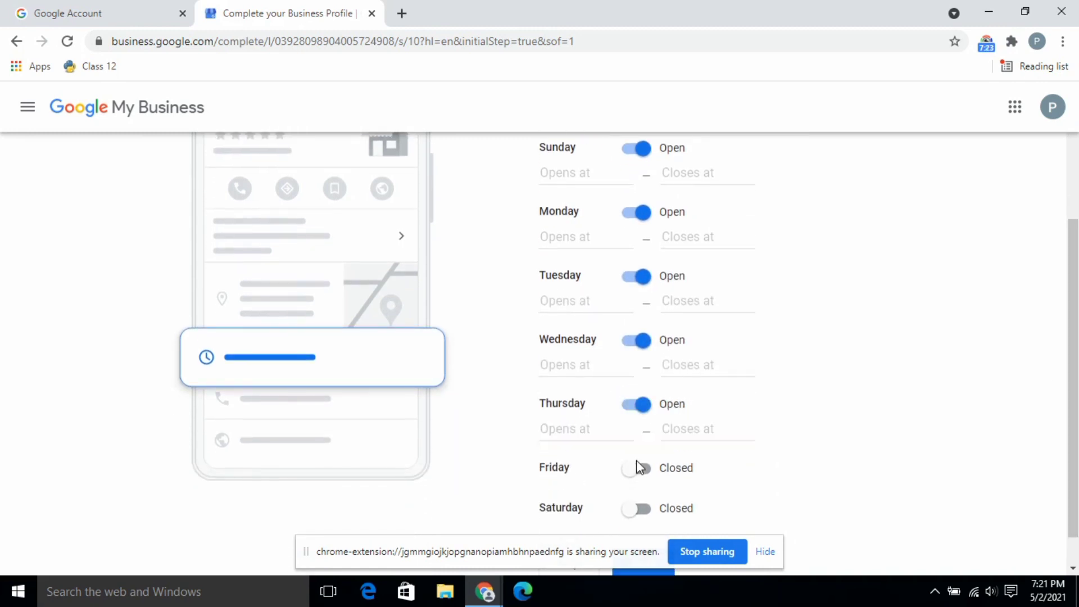
pyautogui.click(638, 472)
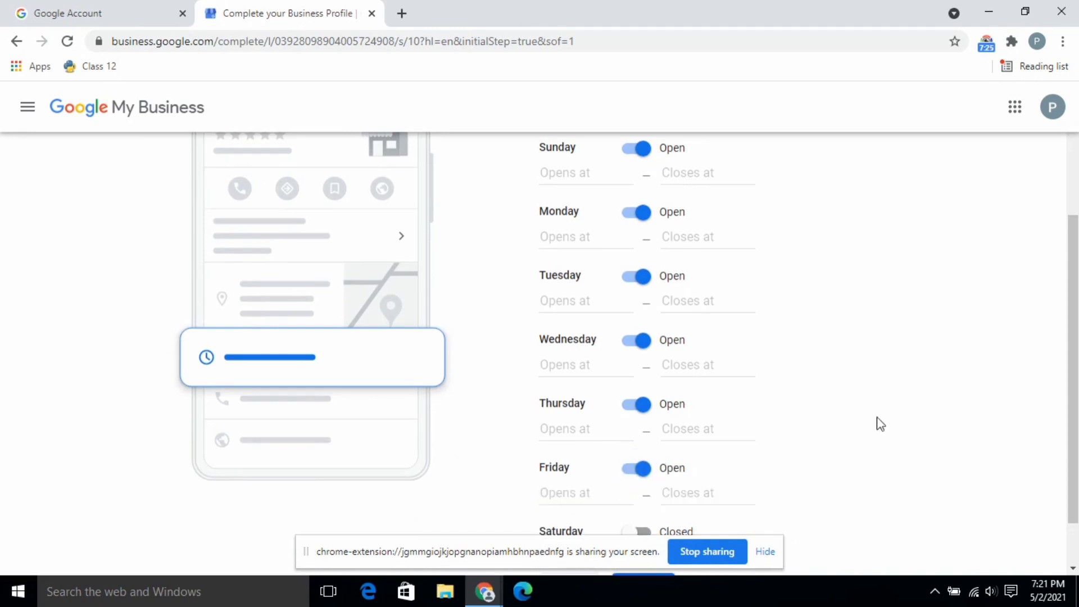
pyautogui.scroll(-1, 903, 419)
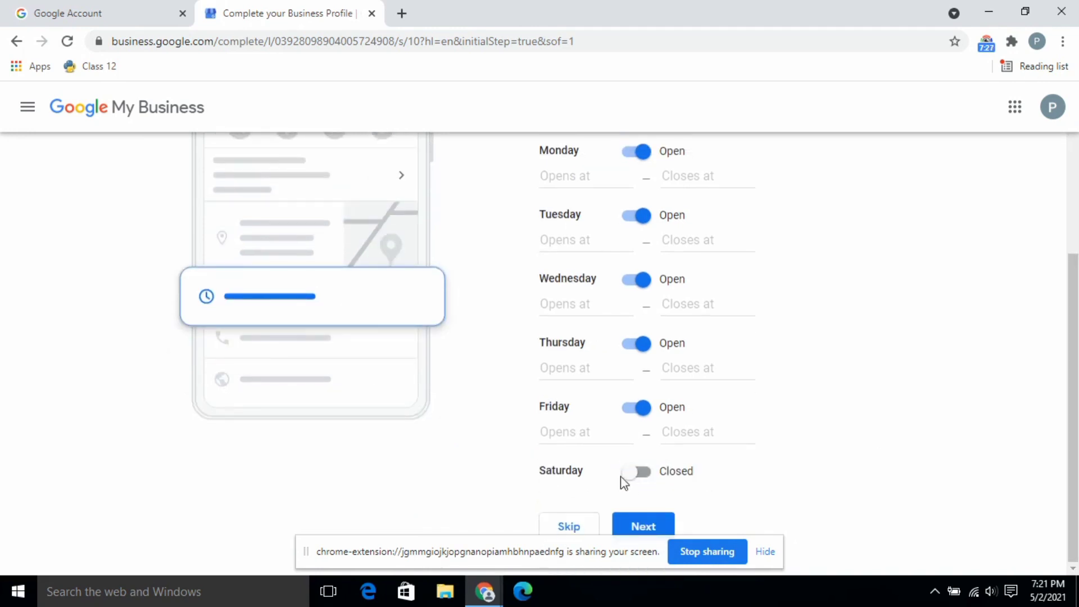
pyautogui.click(629, 473)
# Step: Set Sunday's business hours to open at 9:00 AM and close at 9:00 PM
pyautogui.moveTo(1073, 433); pyautogui.dragTo(1072, 377)
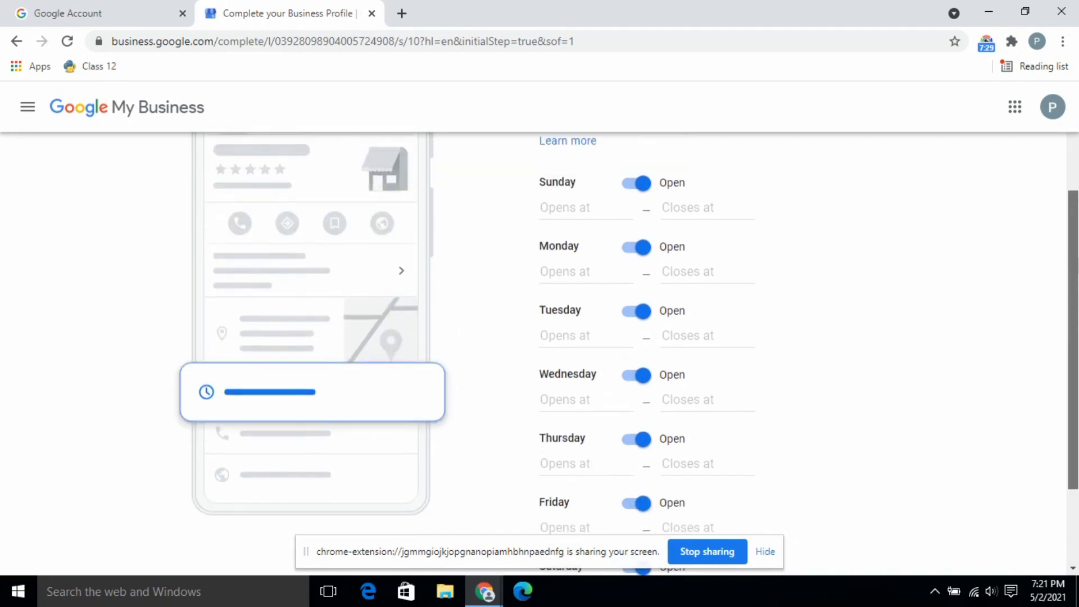
pyautogui.click(568, 200)
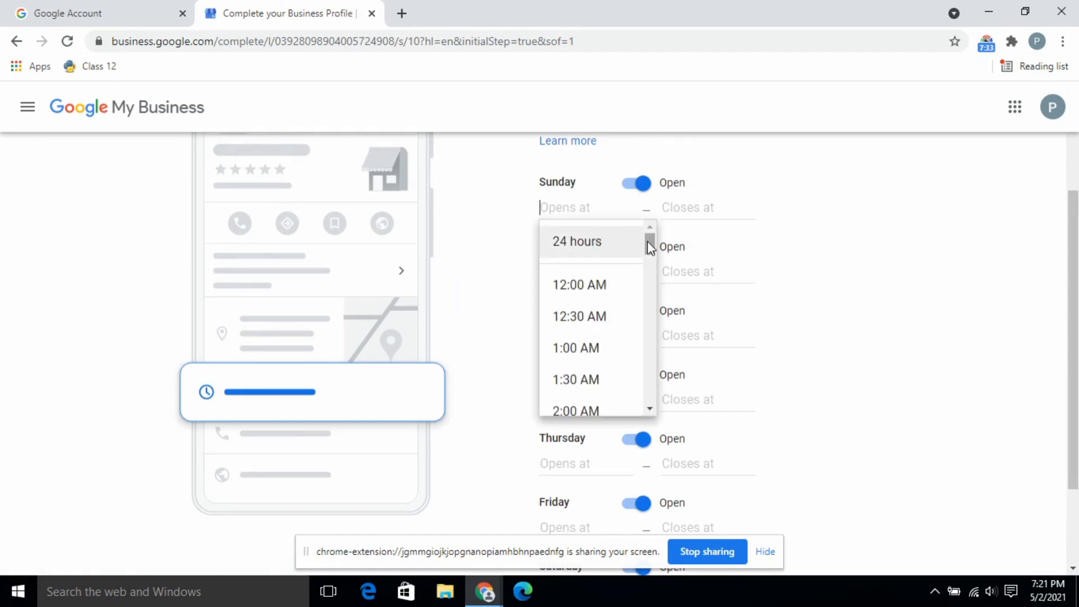
pyautogui.moveTo(649, 243); pyautogui.dragTo(653, 311)
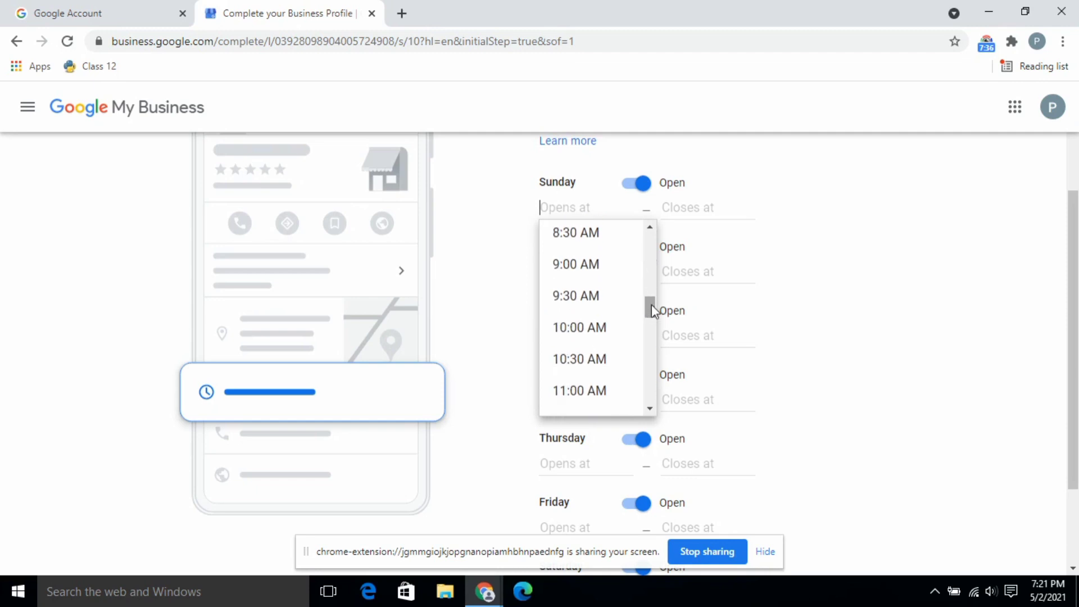
pyautogui.click(584, 264)
pyautogui.click(690, 207)
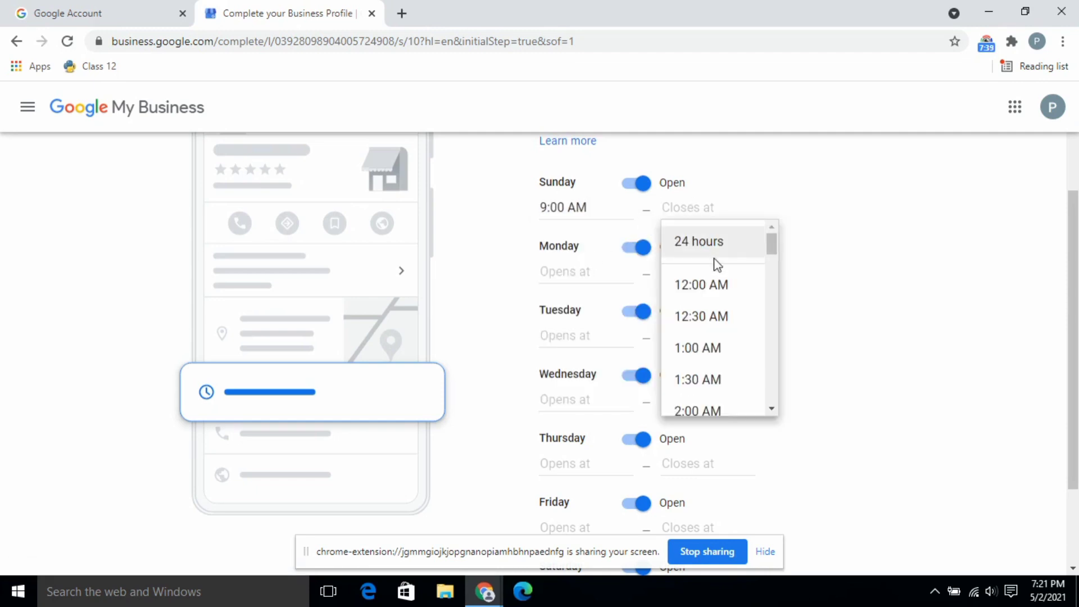
pyautogui.write('9')
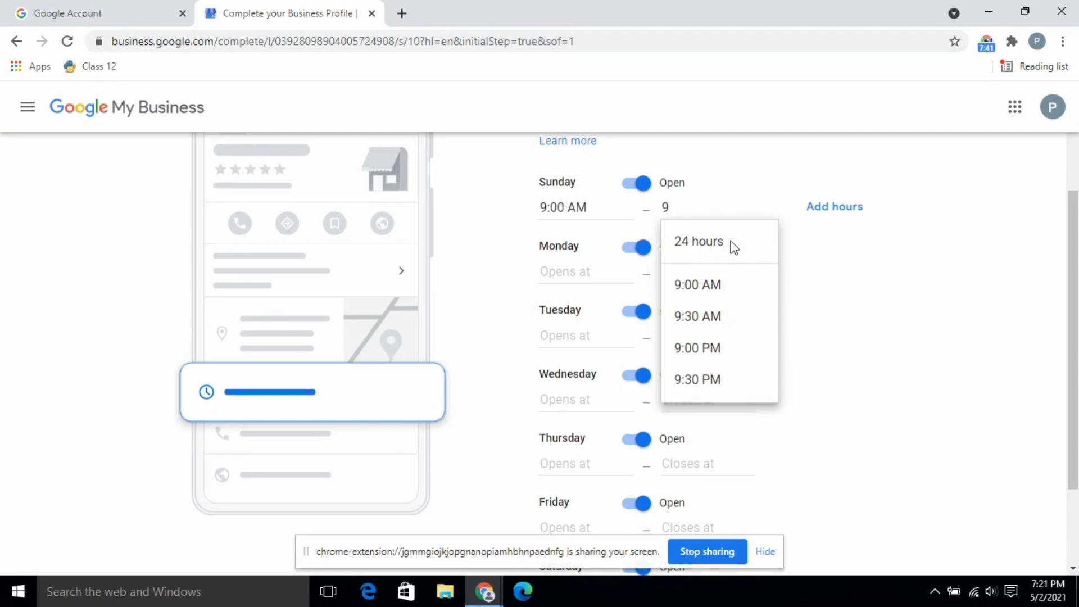
pyautogui.click(724, 356)
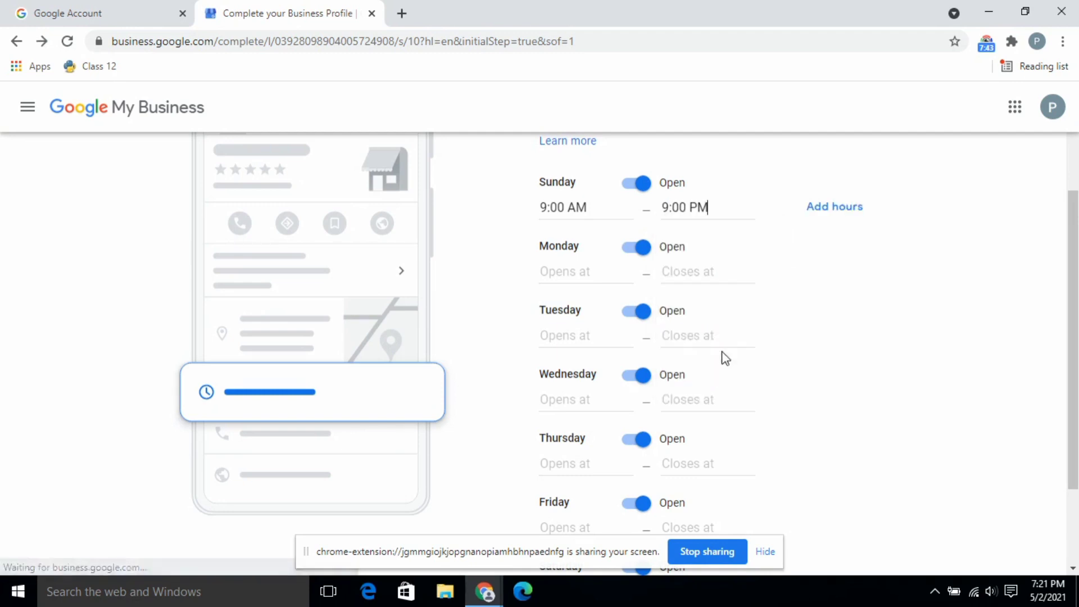
# Step: Set the business hours for Monday through Friday to open at 9:00 AM and close at 9:00 PM
pyautogui.click(592, 273)
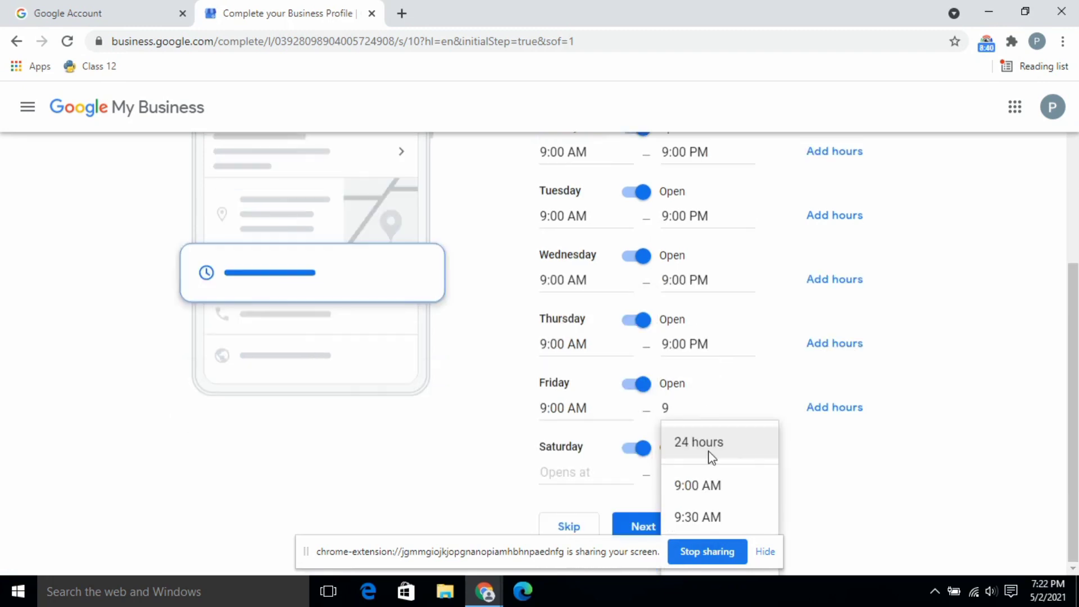
pyautogui.click(1074, 368)
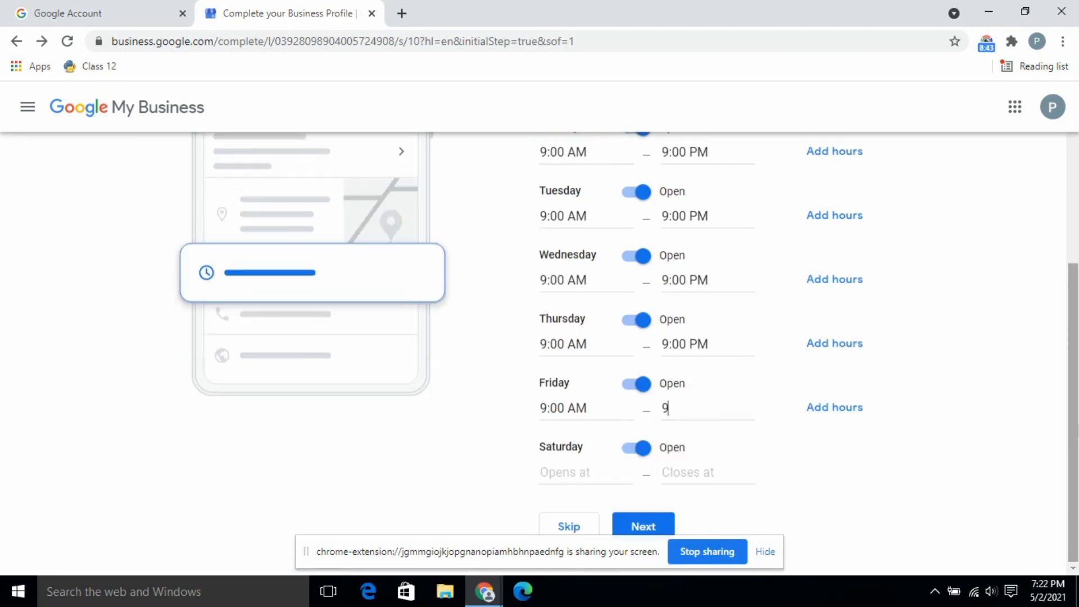
pyautogui.click(736, 406)
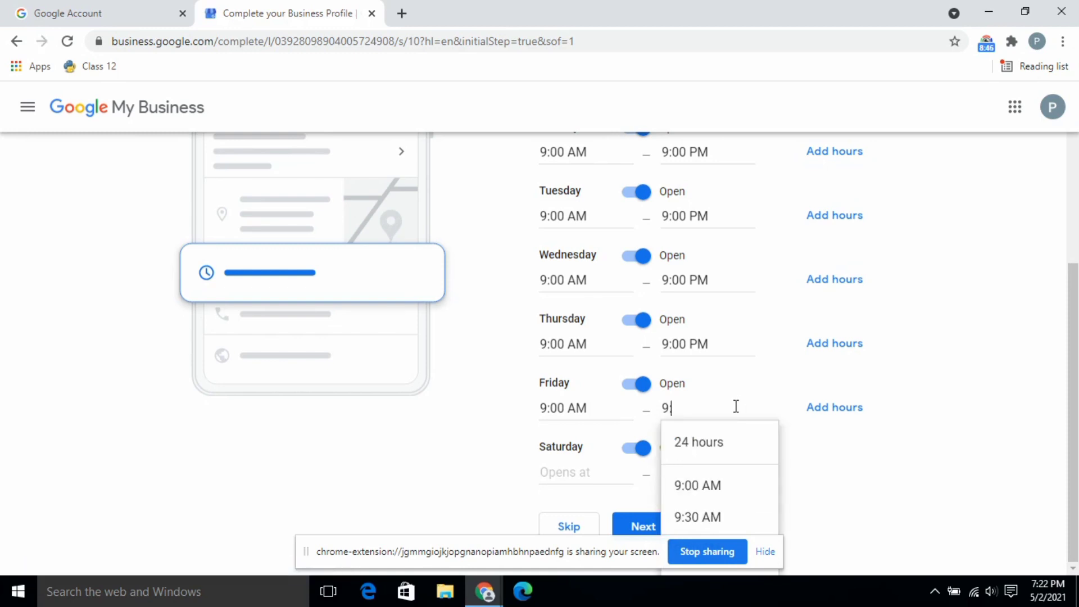
pyautogui.write(':00')
pyautogui.click(727, 520)
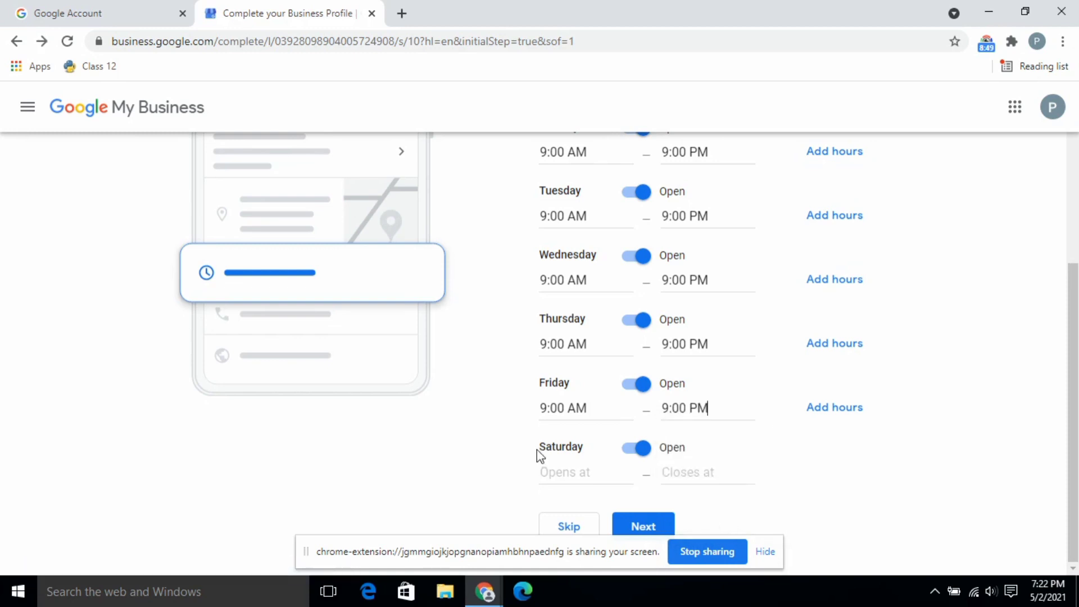
# Step: Set Saturday's opening time to 9:00 and continue from the business hours to the messaging settings
pyautogui.click(557, 468)
pyautogui.write('9')
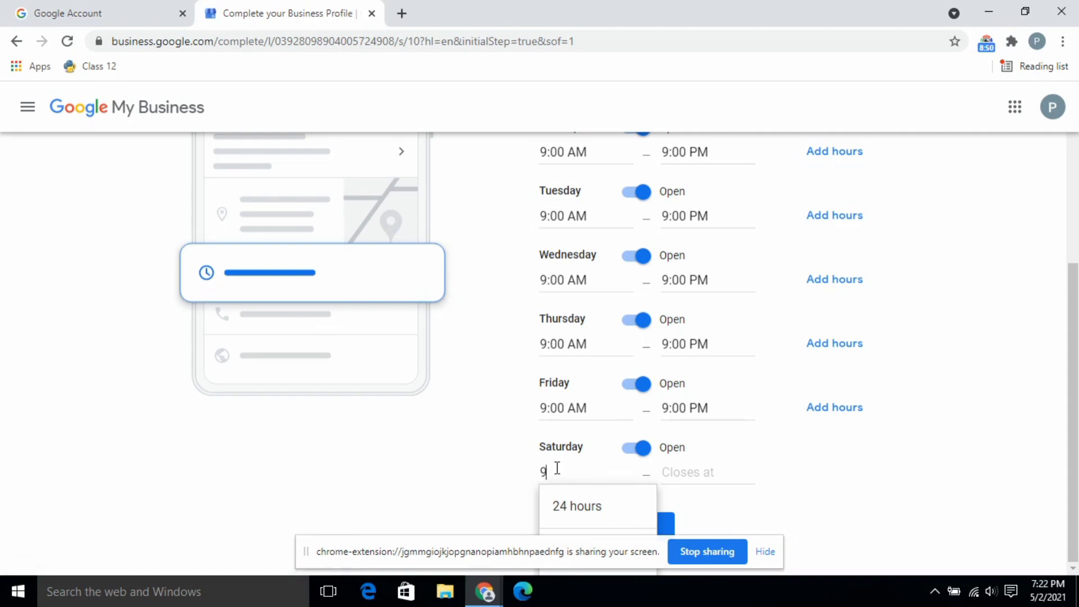
pyautogui.write(':00')
pyautogui.click(646, 533)
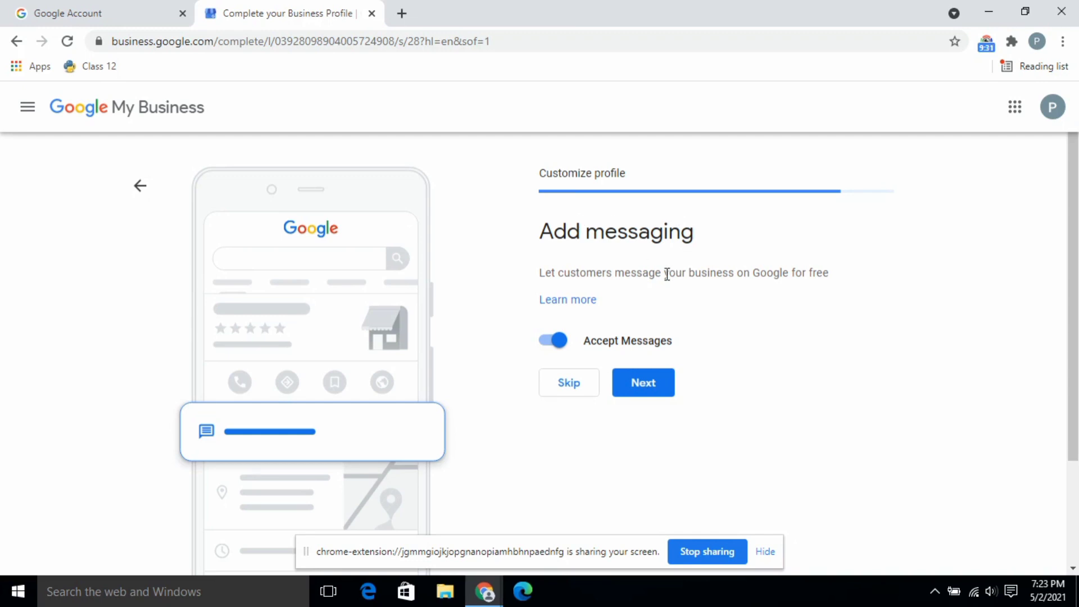
# Step: Keep Accept Messages turned on so customers can message the business, and continue to the business description
pyautogui.click(536, 344)
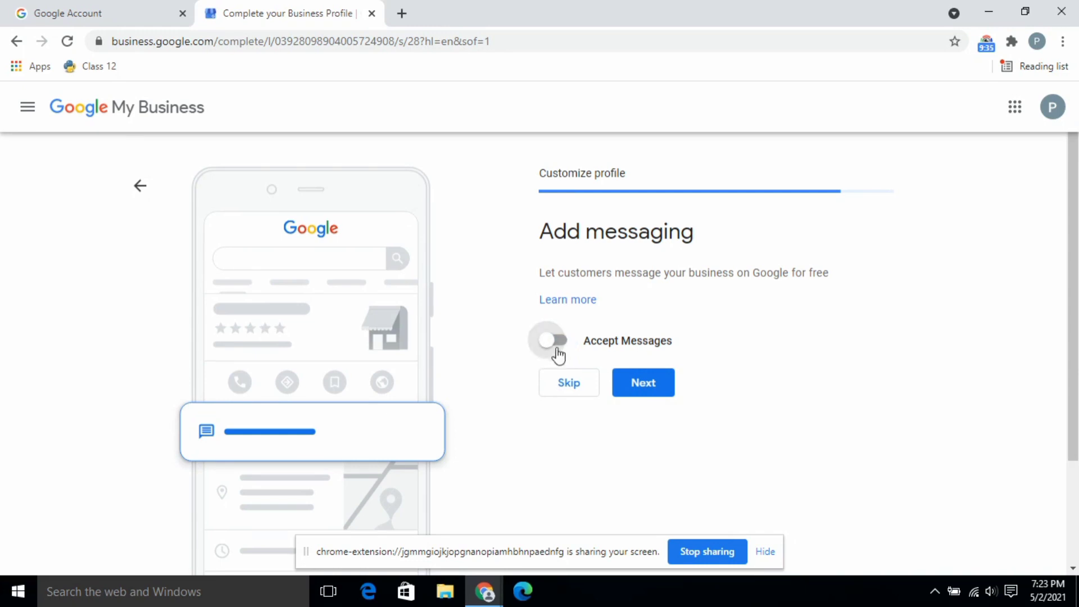
pyautogui.click(556, 342)
pyautogui.click(661, 394)
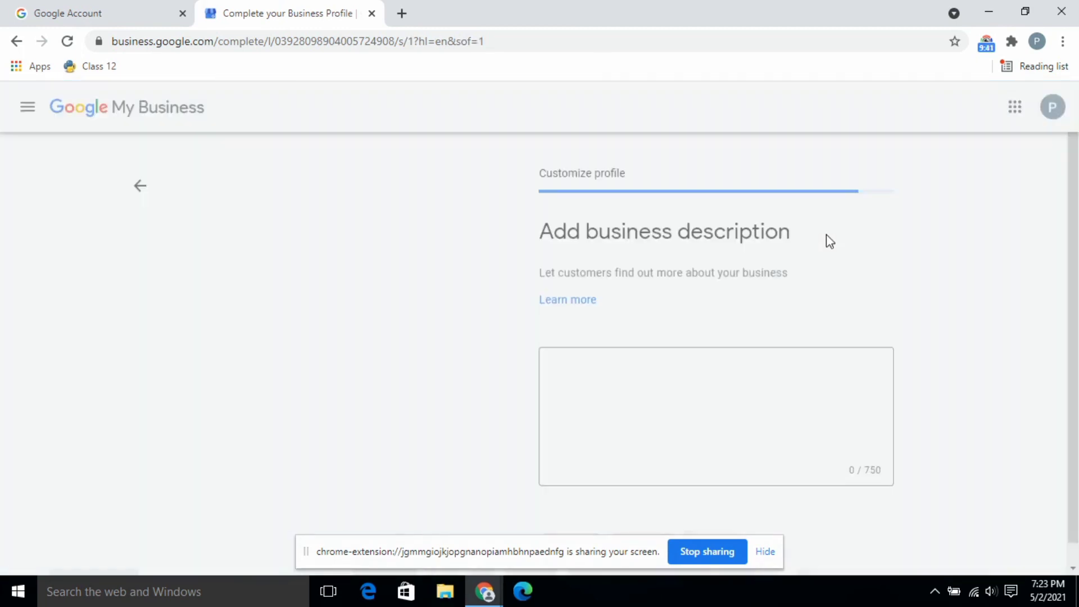
# Step: Skip the business description without entering any text and look over the options for adding business photos
pyautogui.scroll(-1, 648, 262)
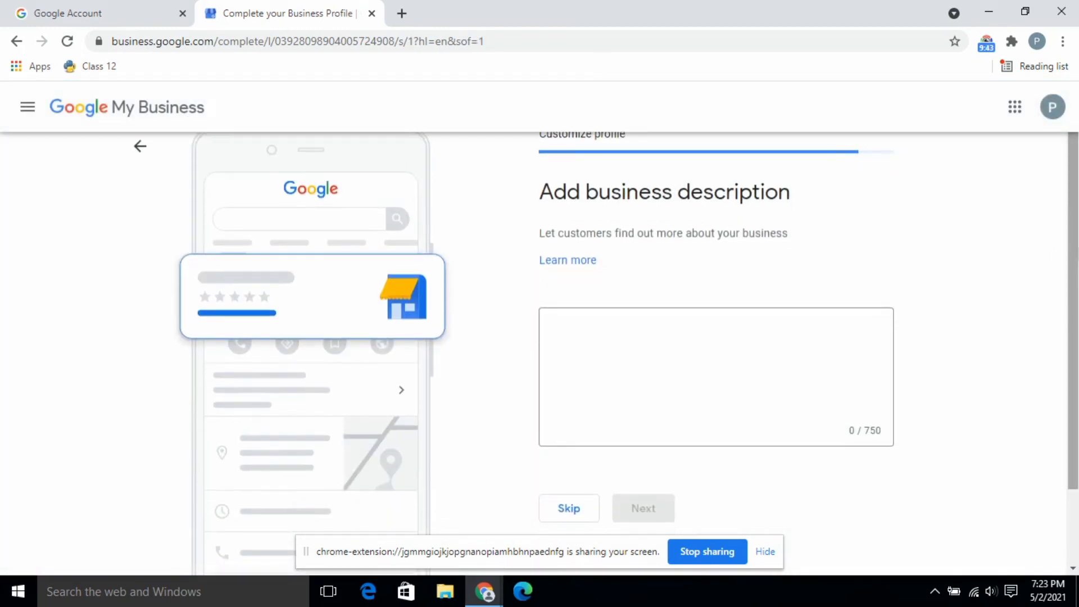
pyautogui.click(672, 379)
pyautogui.scroll(-1, 697, 393)
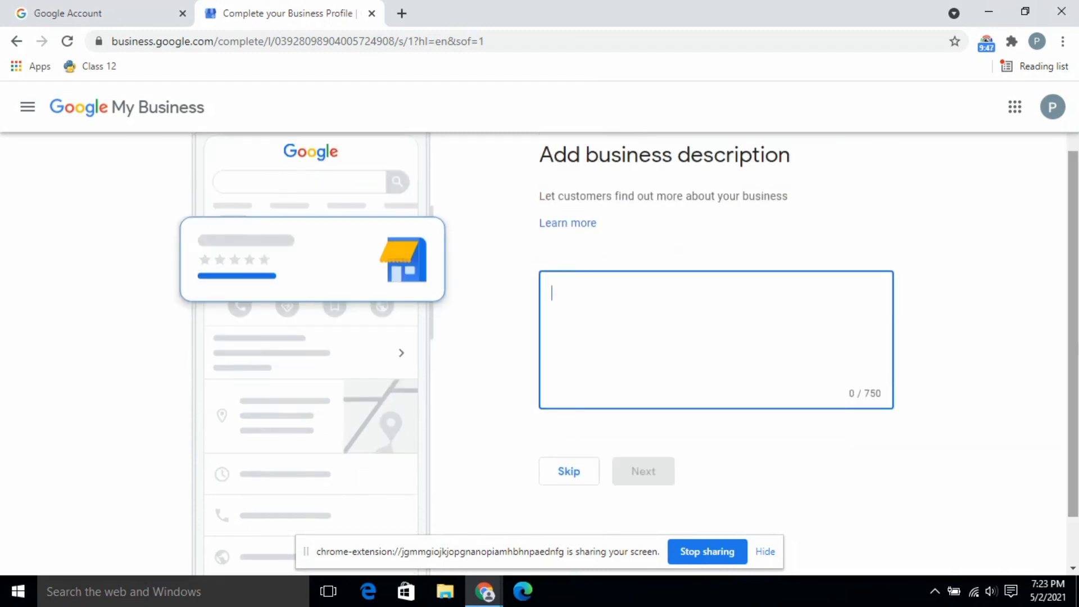
pyautogui.click(570, 470)
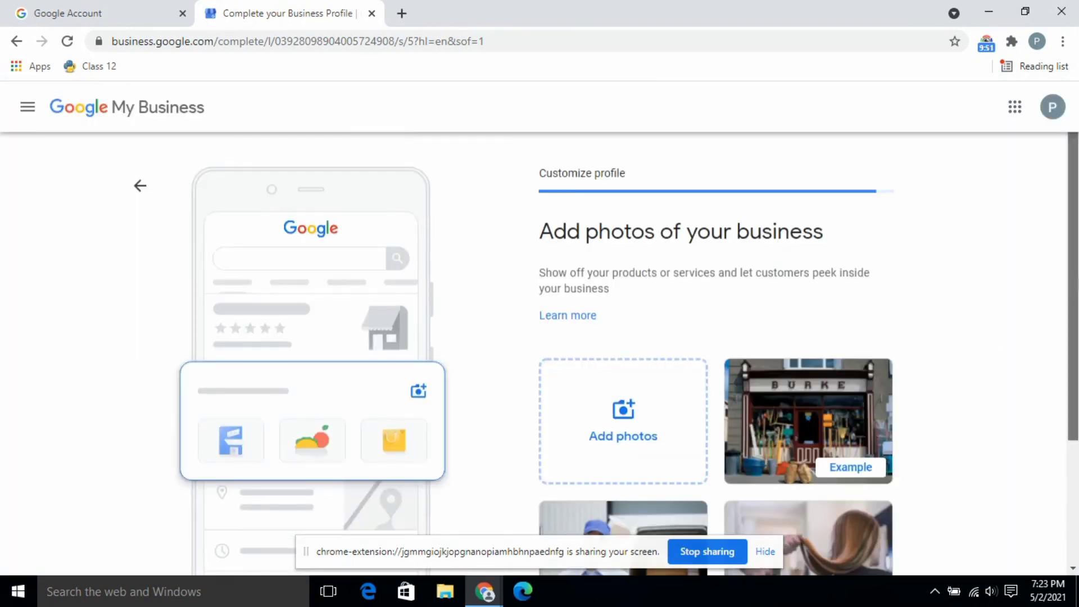
pyautogui.scroll(-2, 761, 311)
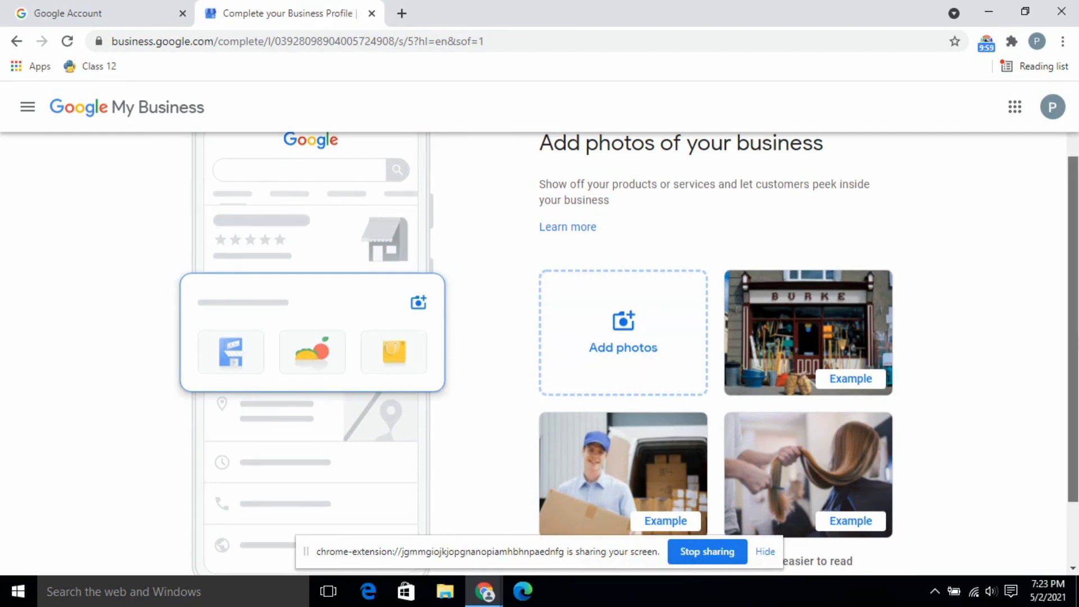
# Step: Skip adding business photos and finish the profile setup, accepting the welcome notice to enter the dashboard
pyautogui.scroll(-2, 716, 360)
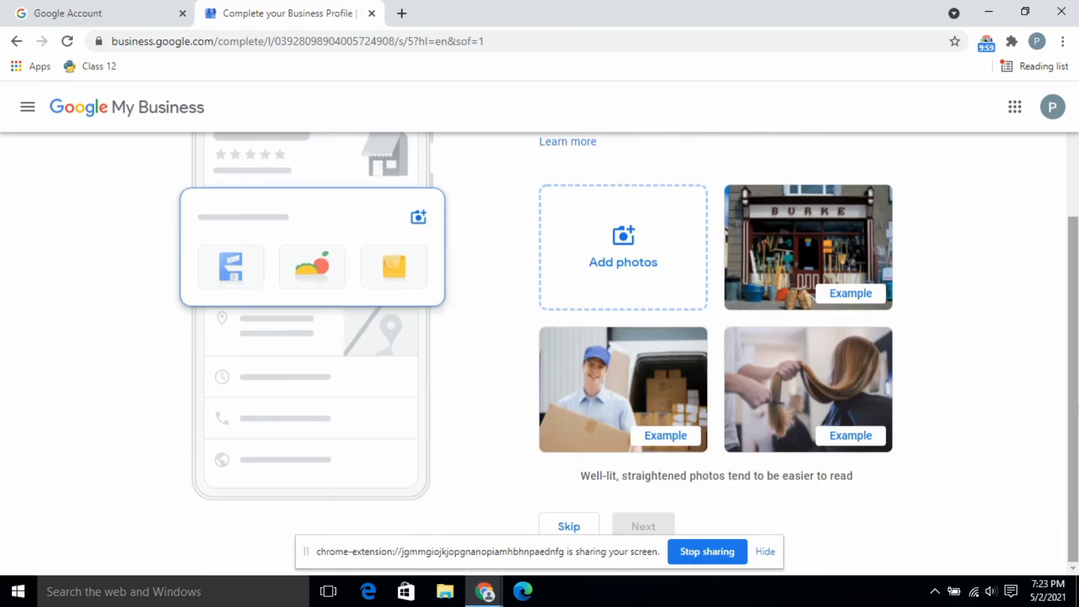
pyautogui.click(569, 527)
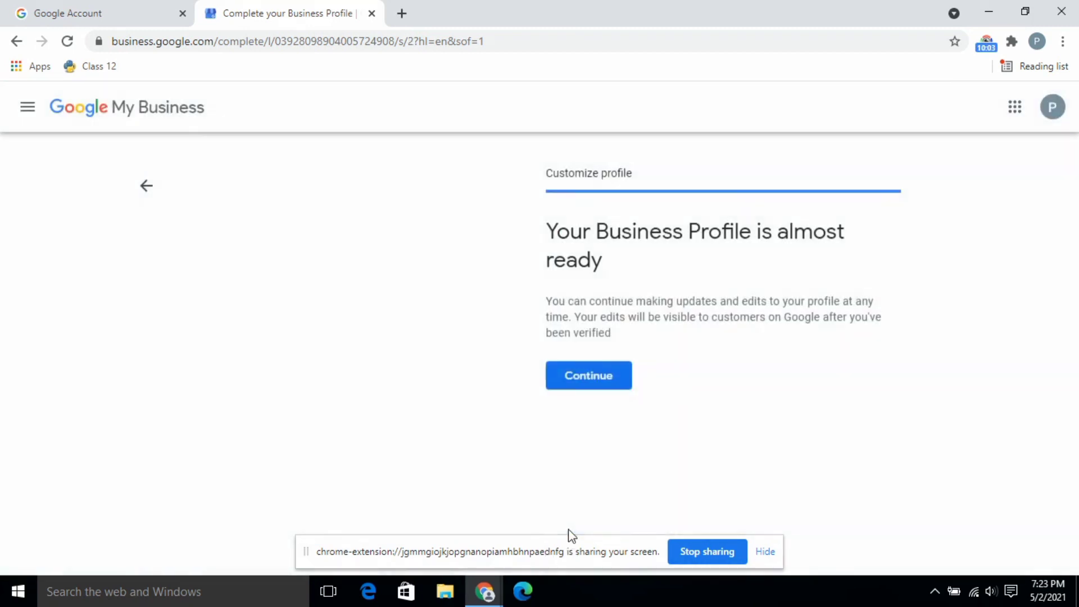
pyautogui.click(580, 379)
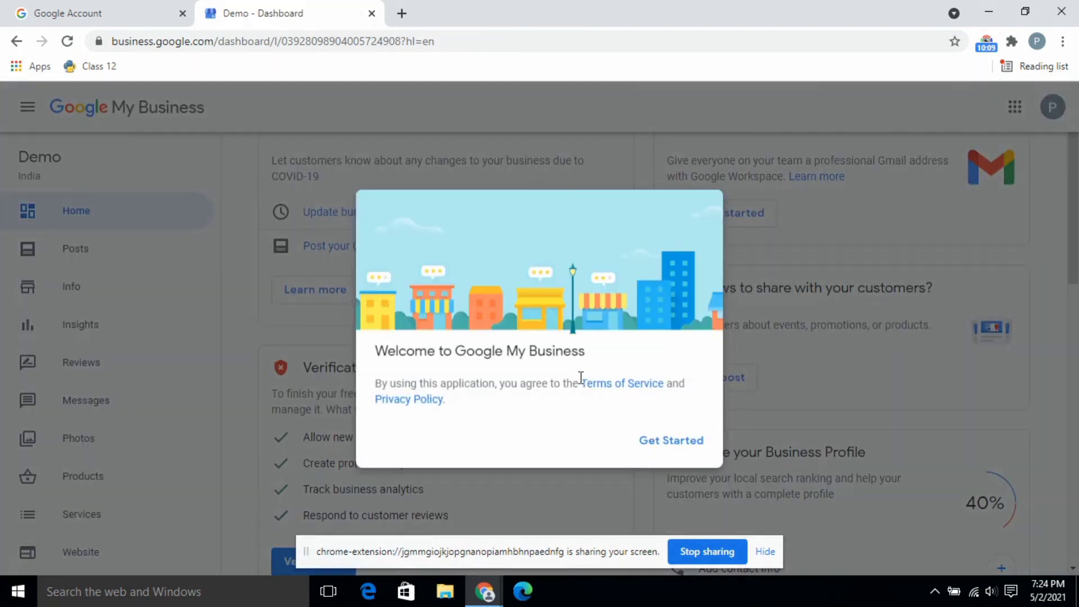
pyautogui.click(668, 441)
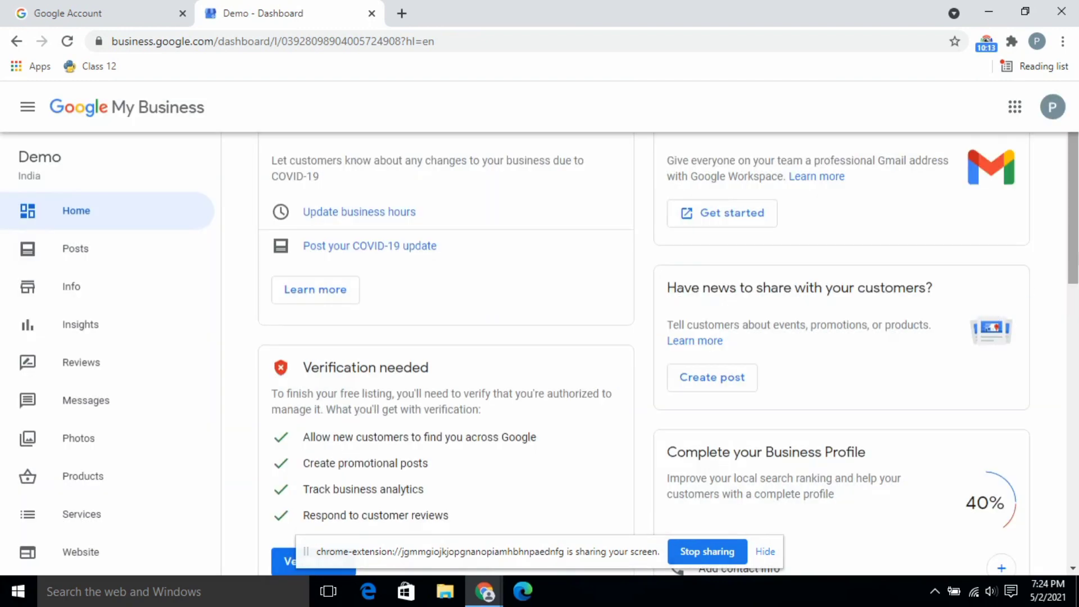
# Step: Open the dashboard's Create post form in a new browser tab and switch to that tab
pyautogui.scroll(-1, 669, 353)
pyautogui.scroll(1, 1074, 236)
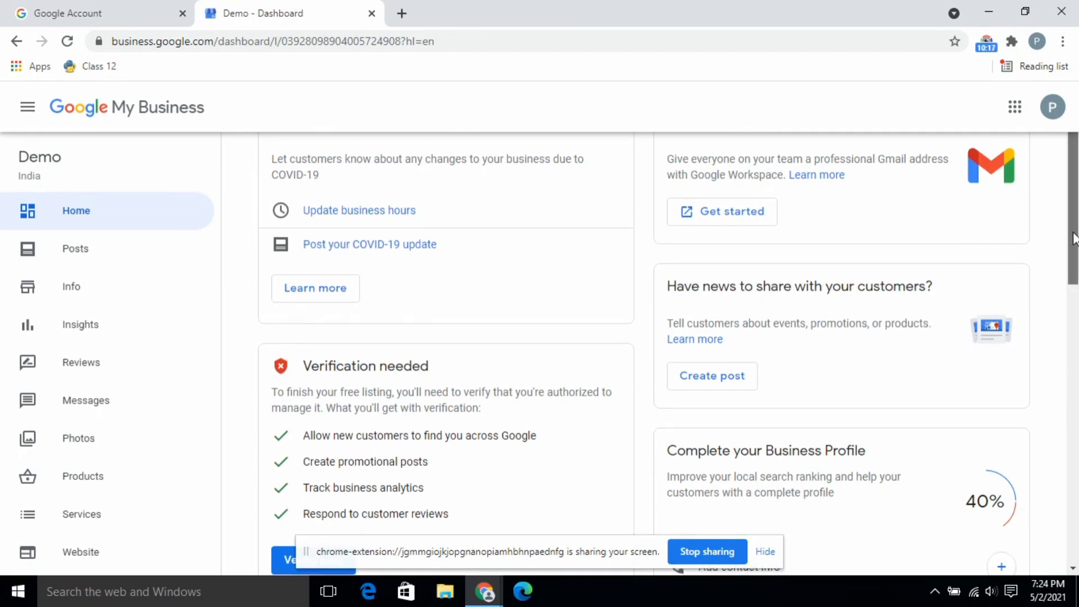
pyautogui.moveTo(1074, 236); pyautogui.dragTo(1075, 279)
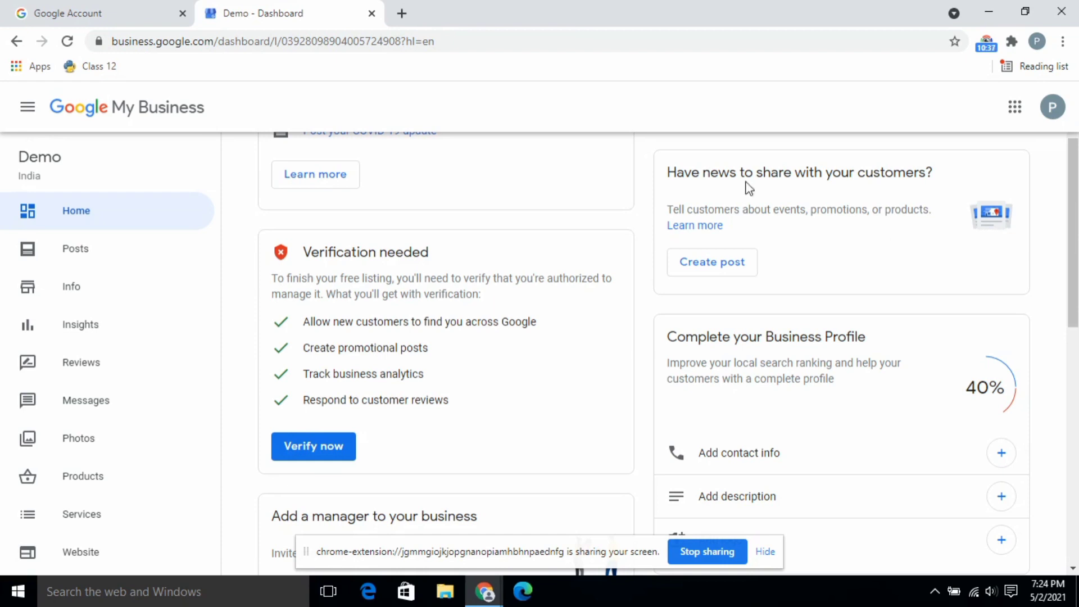
pyautogui.rightClick(727, 262)
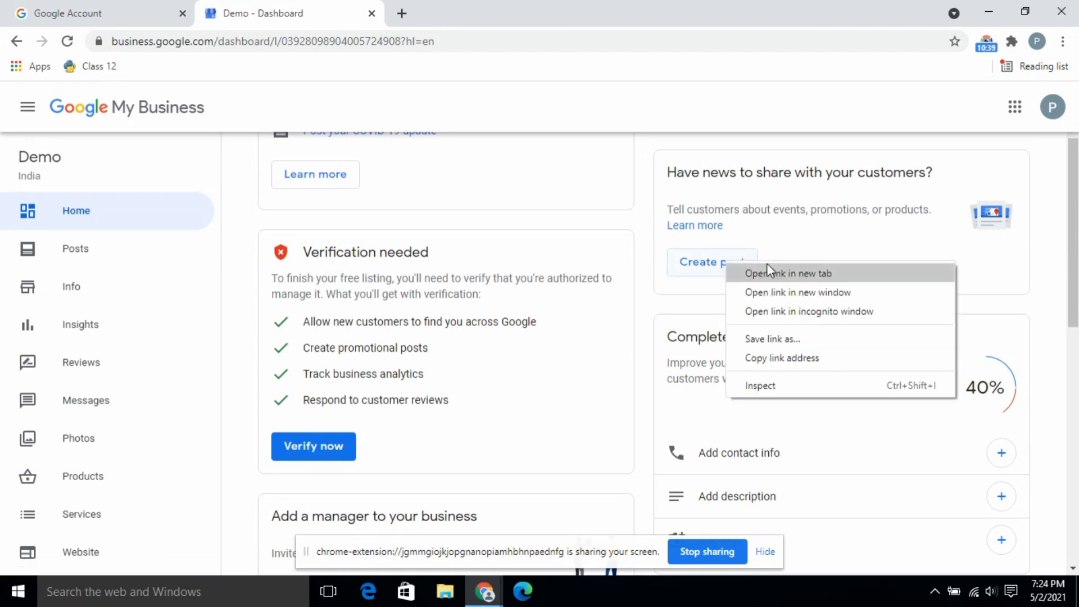
pyautogui.click(768, 266)
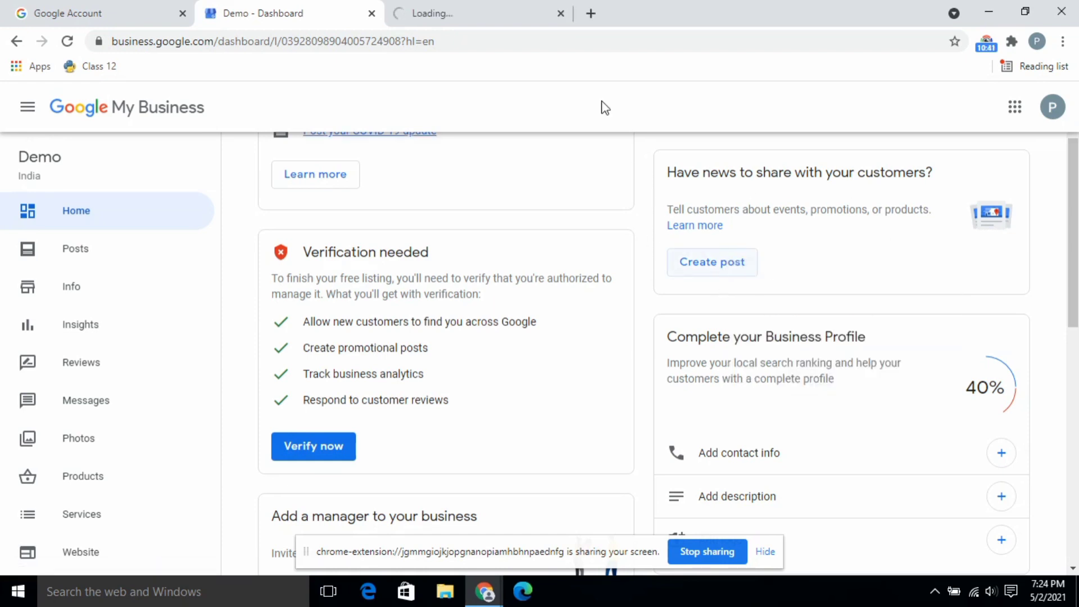
pyautogui.click(451, 9)
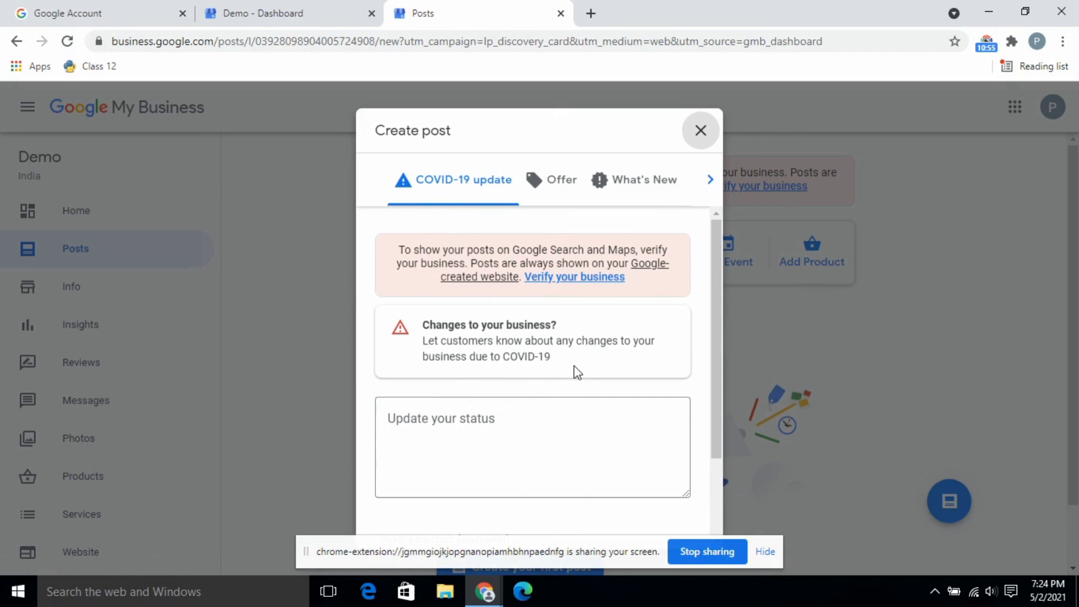
# Step: Examine the COVID-19 update post's status field and the choices for its optional button
pyautogui.click(518, 424)
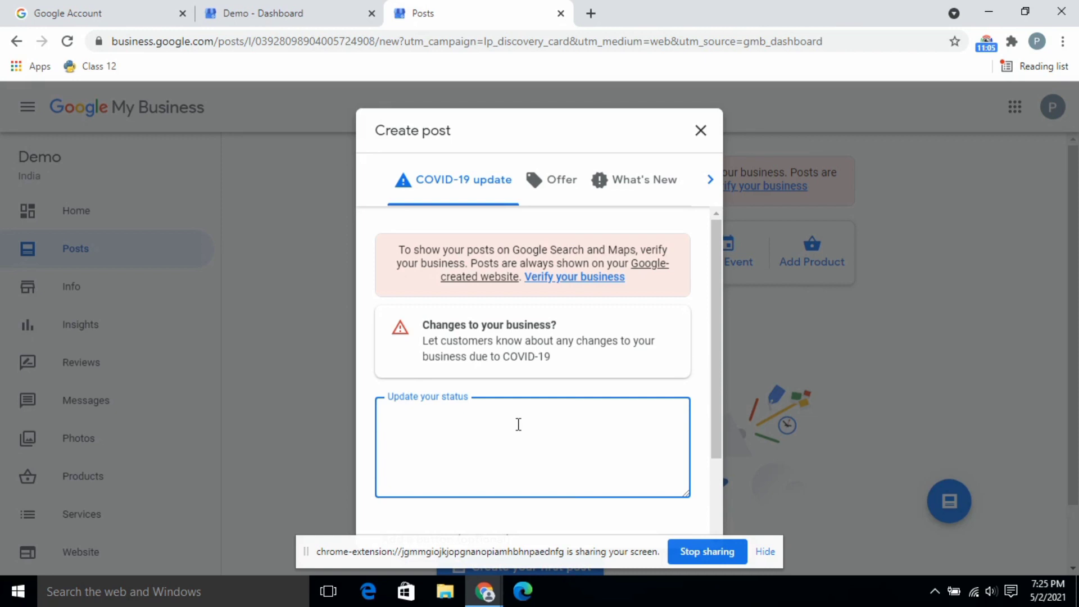
pyautogui.moveTo(540, 552); pyautogui.dragTo(137, 547)
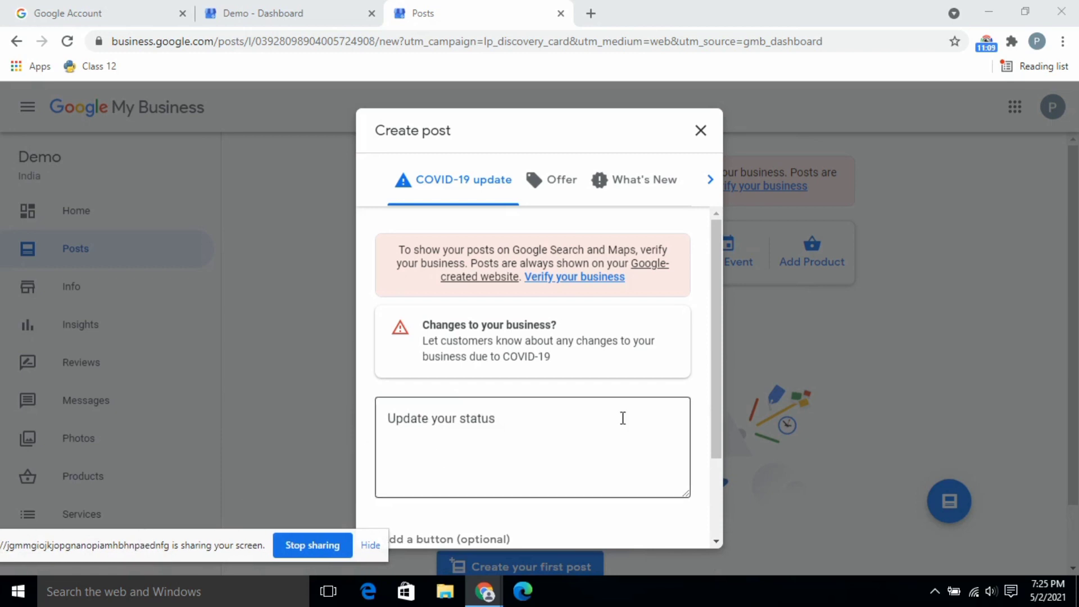
pyautogui.moveTo(717, 382); pyautogui.dragTo(725, 481)
pyautogui.click(483, 473)
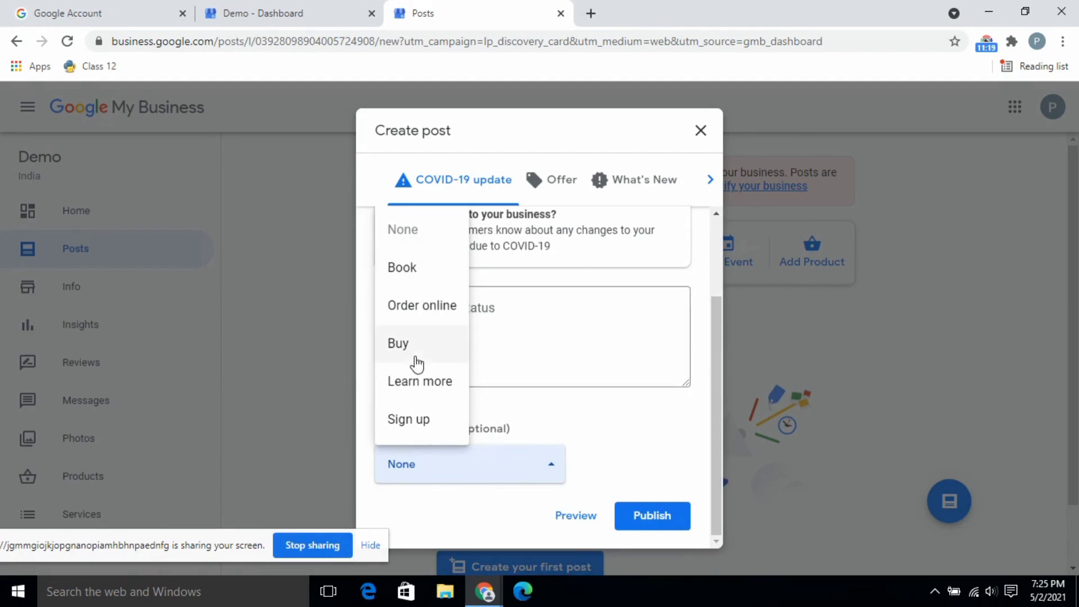
pyautogui.click(618, 437)
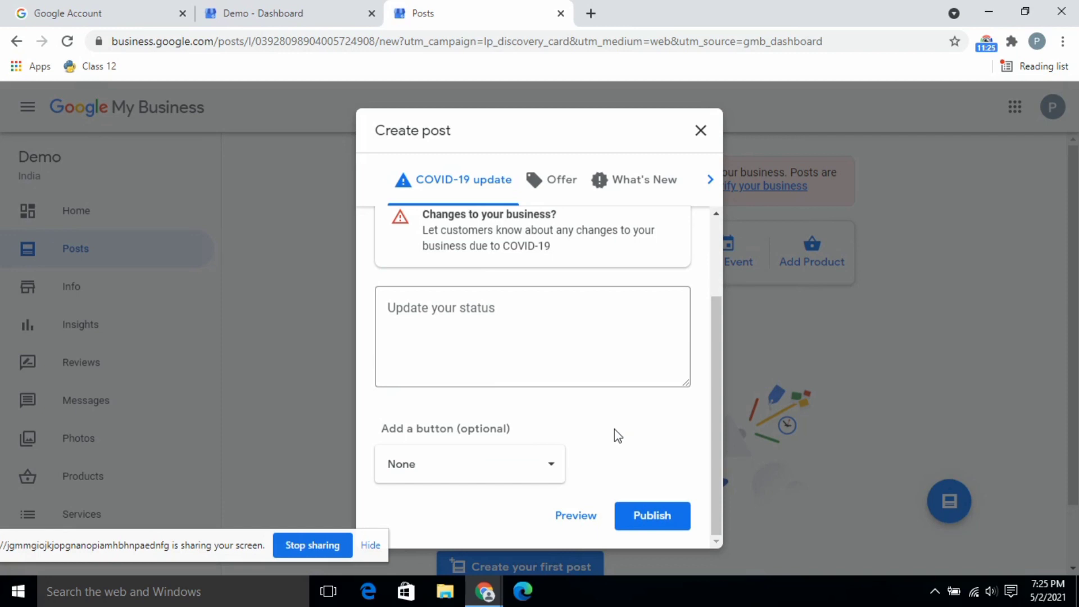
pyautogui.click(551, 462)
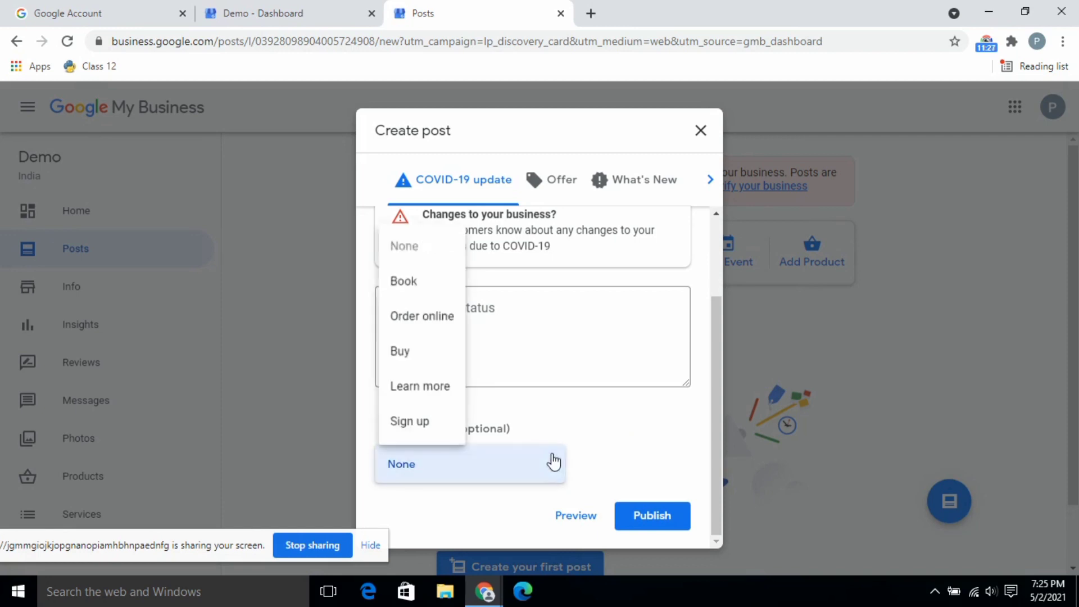
pyautogui.click(638, 358)
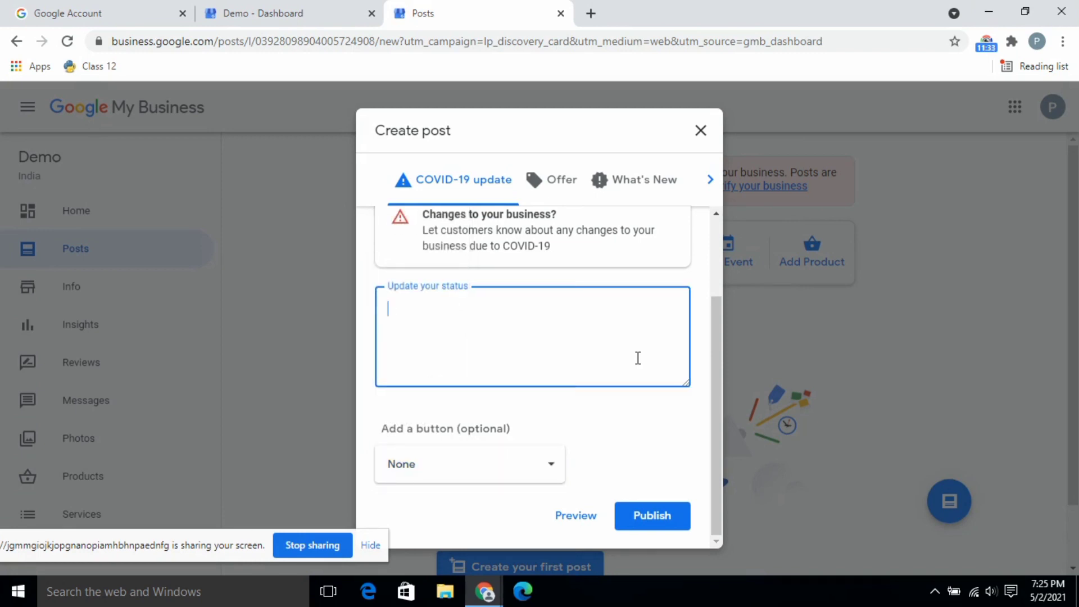
pyautogui.click(544, 481)
# Step: View the What's New post type, and return to the dashboard by closing the post form and its tab without publishing
pyautogui.click(706, 192)
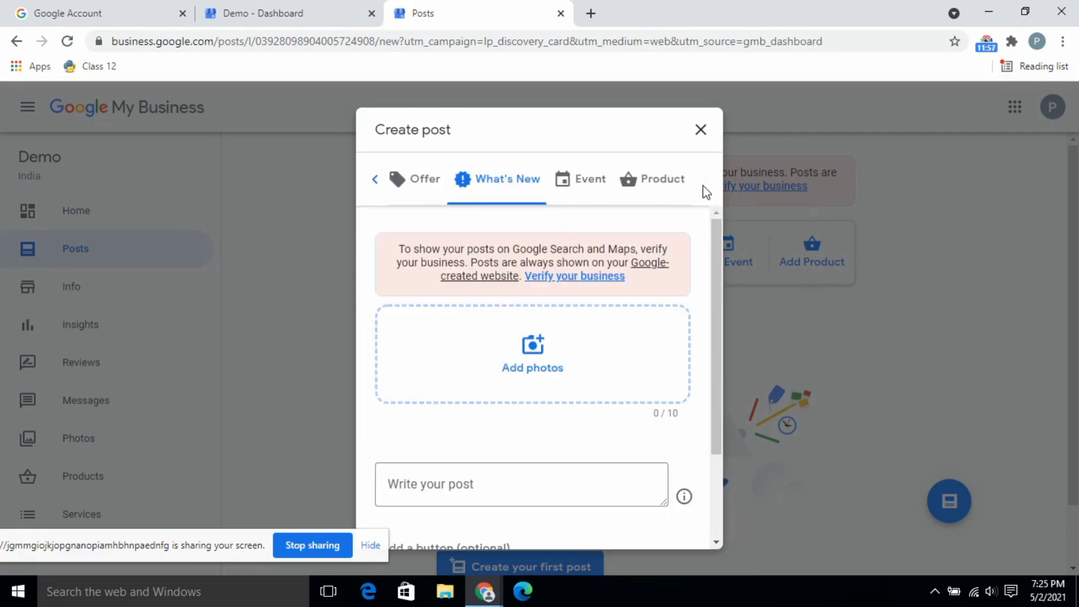
pyautogui.click(700, 127)
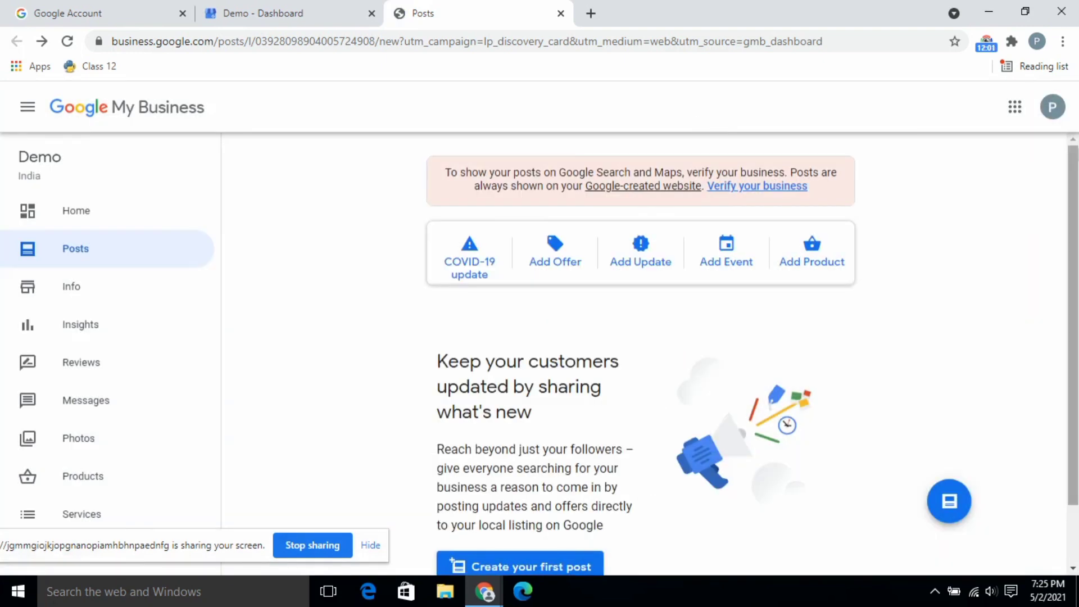
pyautogui.scroll(-2, 1051, 259)
pyautogui.scroll(1, 1051, 259)
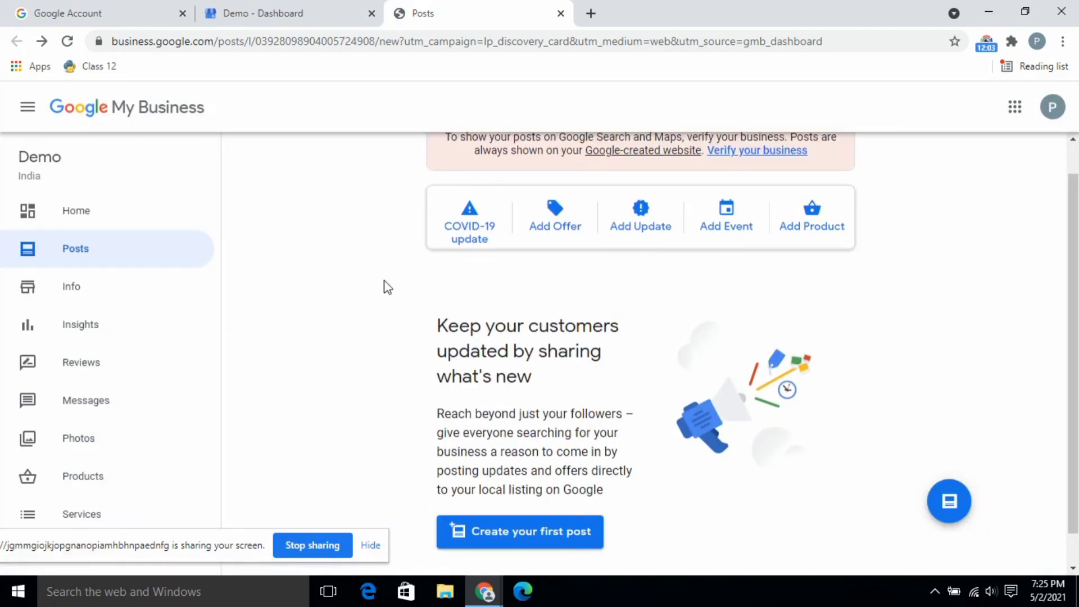
pyautogui.click(289, 13)
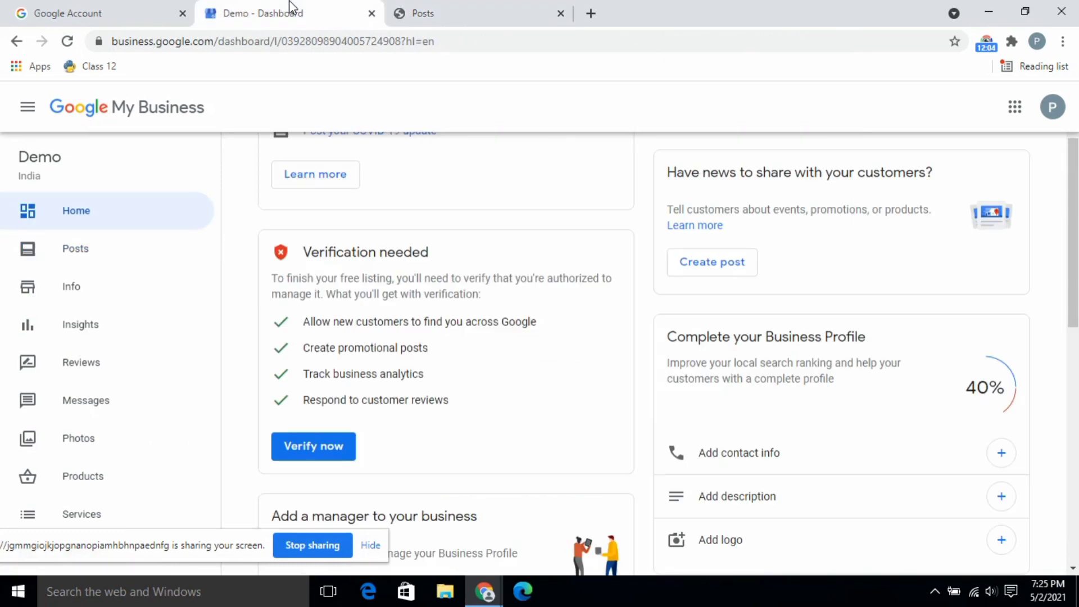
pyautogui.click(561, 13)
# Step: Look through the dashboard cards down to Reviews and open its business verification page in a new tab
pyautogui.scroll(-1, 1074, 230)
pyautogui.scroll(-2, 1024, 224)
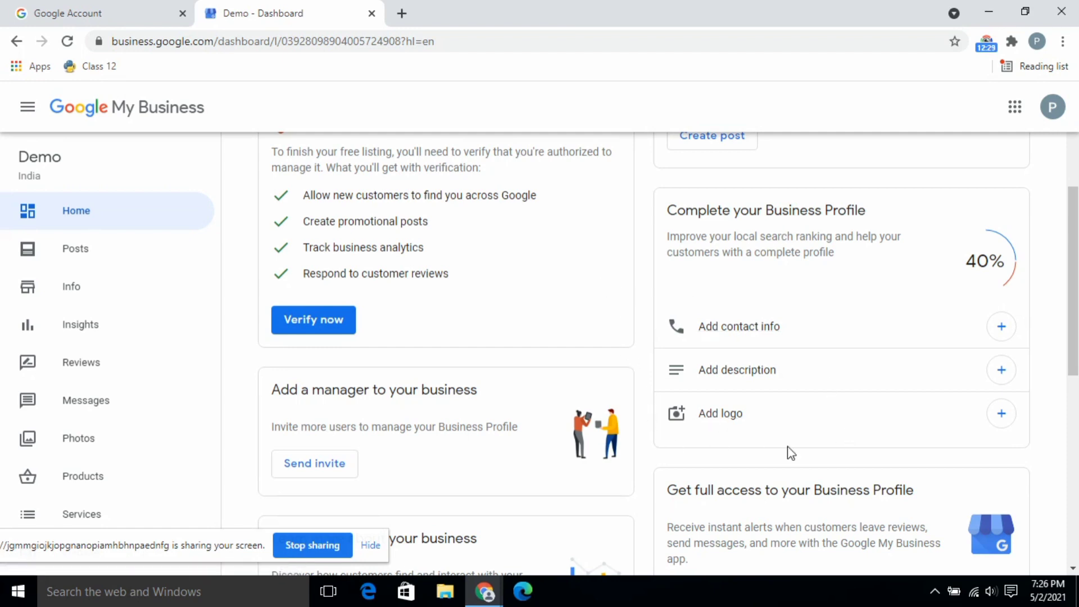
pyautogui.scroll(-4, 788, 447)
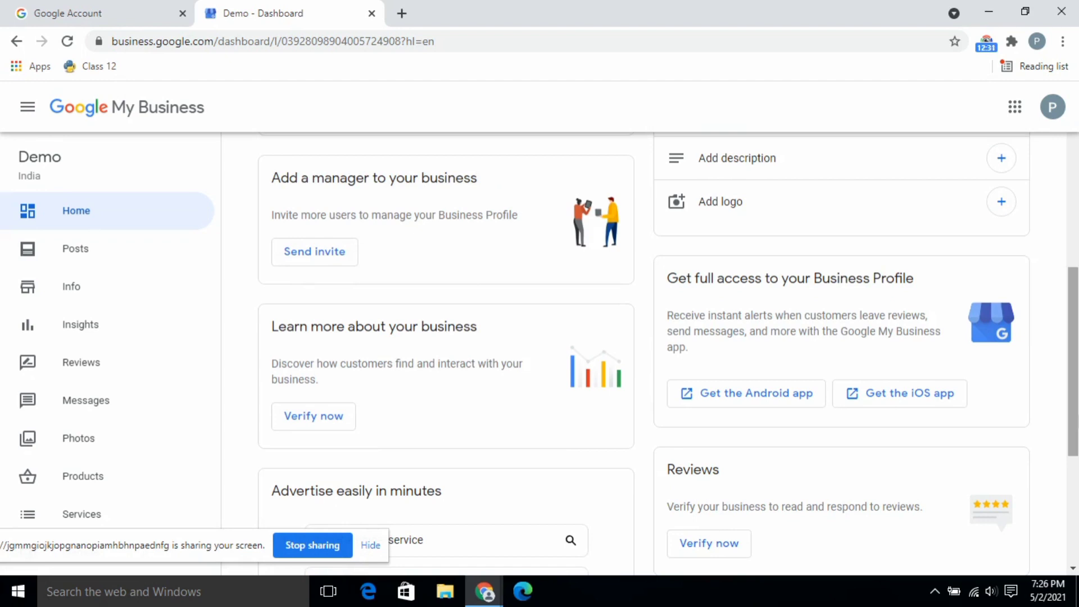
pyautogui.scroll(-1, 925, 248)
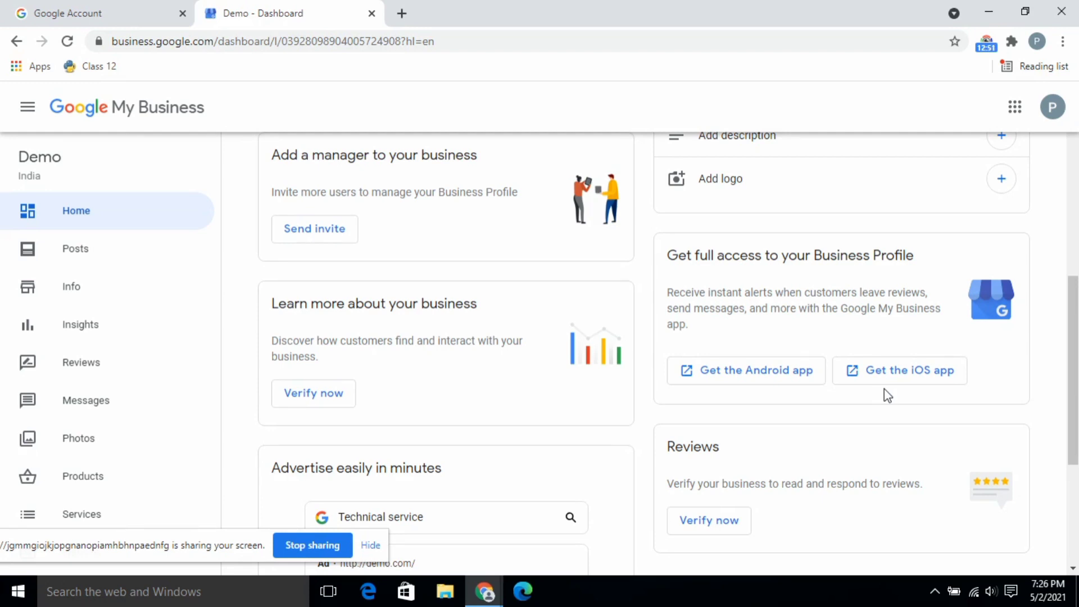
pyautogui.moveTo(1074, 366); pyautogui.dragTo(1074, 426)
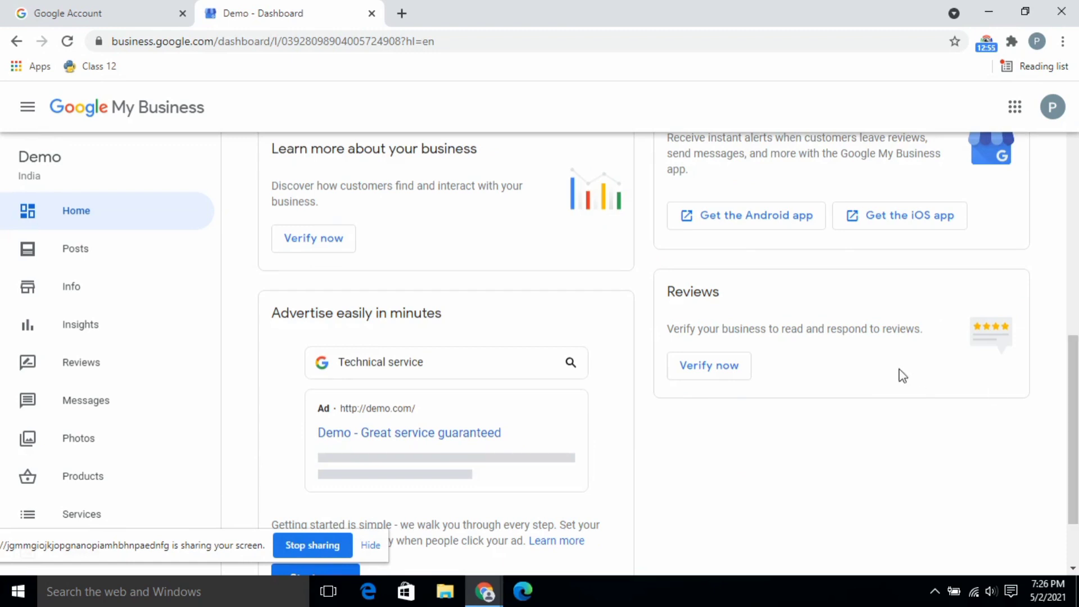
pyautogui.rightClick(737, 368)
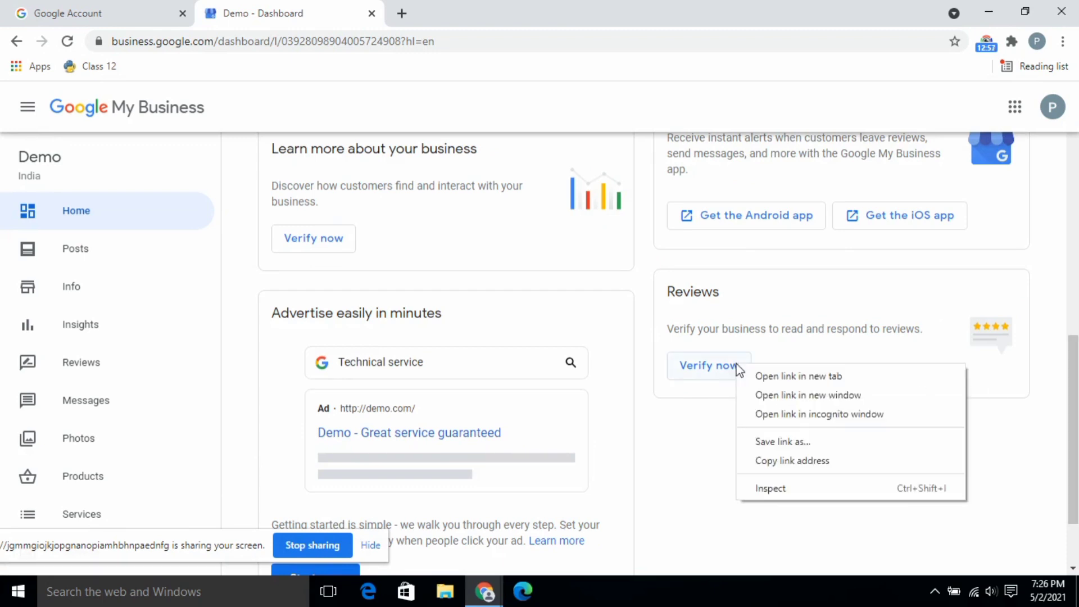
pyautogui.click(768, 376)
pyautogui.click(452, 6)
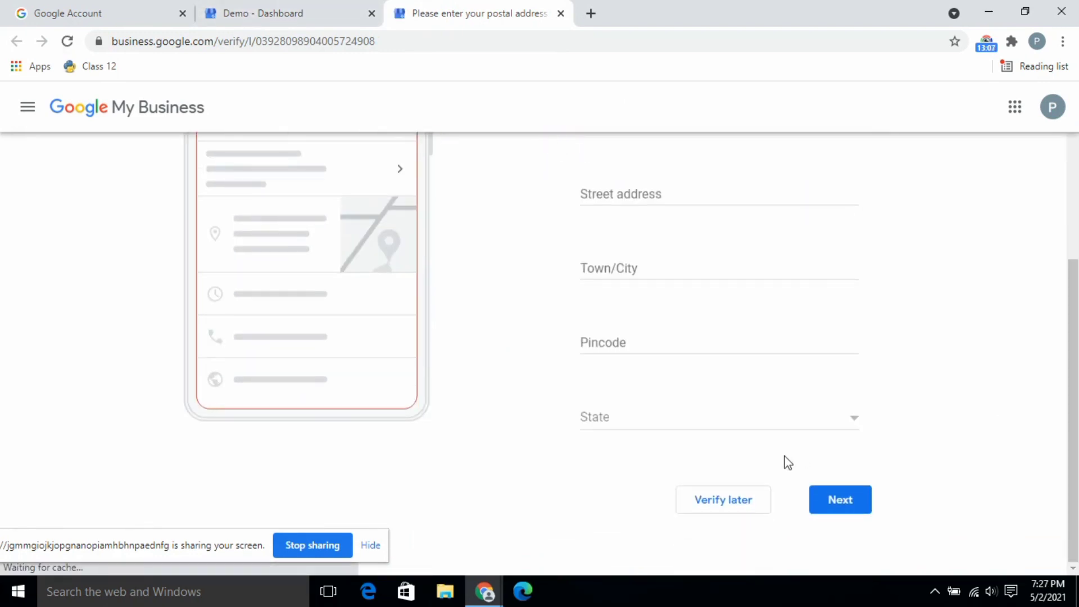
# Step: Look over the postal address verification form and return to the dashboard, dismissing the feedback survey
pyautogui.scroll(5, 1072, 339)
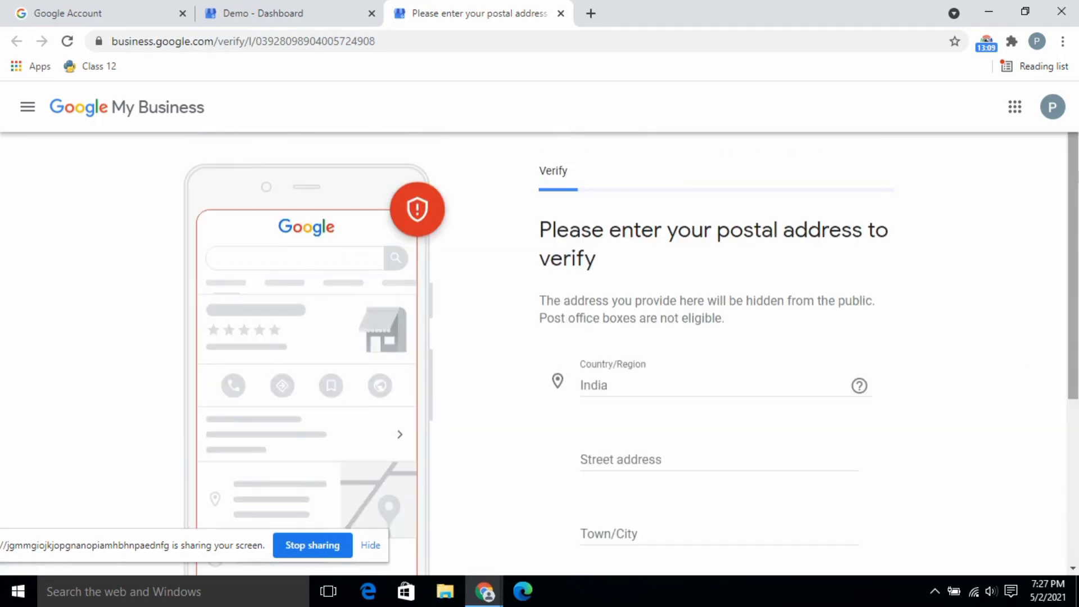
pyautogui.click(561, 13)
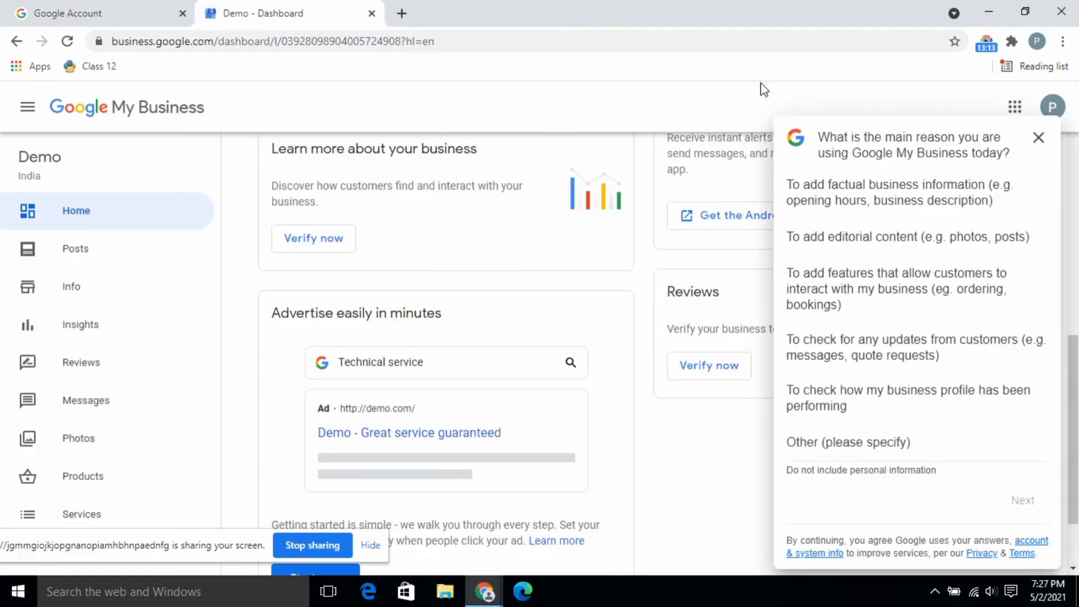
pyautogui.click(1038, 139)
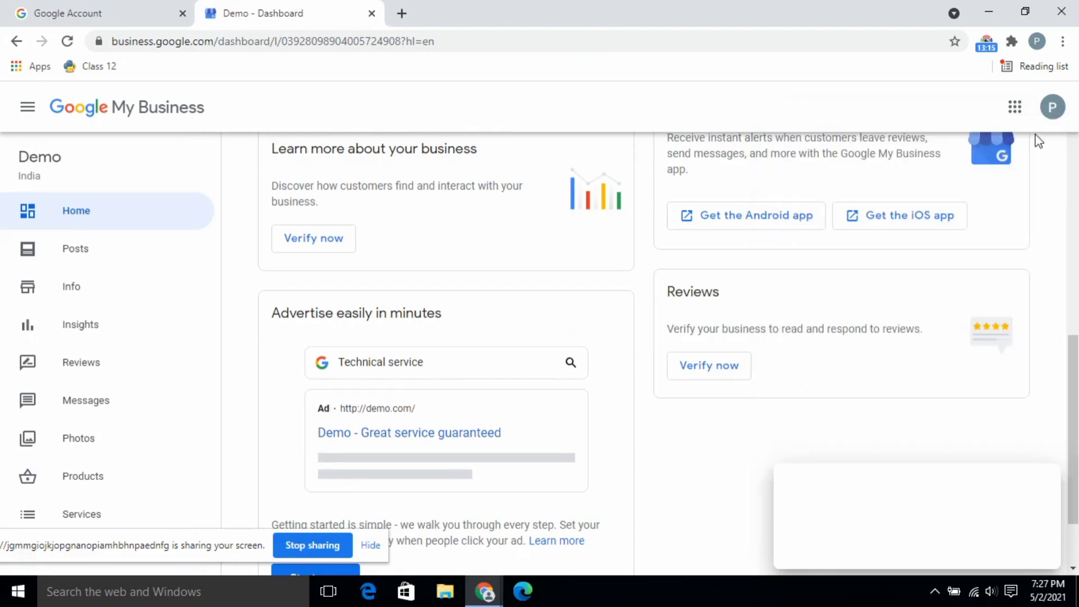
# Step: Briefly open the Google Workspace Get started page and the business Info page, returning to the dashboard each time
pyautogui.scroll(-3, 1036, 141)
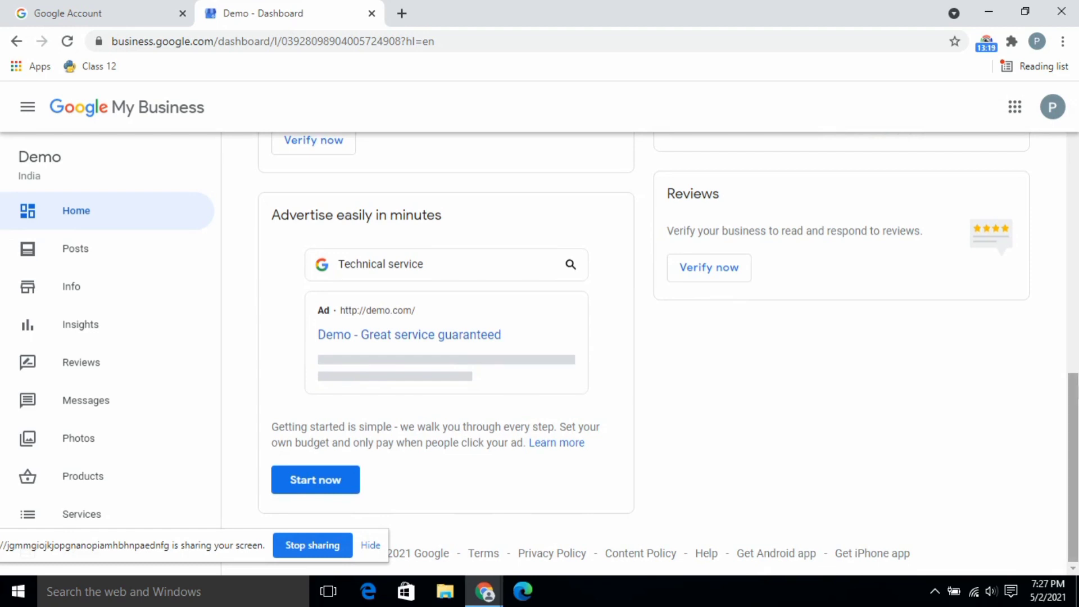
pyautogui.scroll(10, 1075, 407)
pyautogui.moveTo(1076, 135); pyautogui.dragTo(1078, 102)
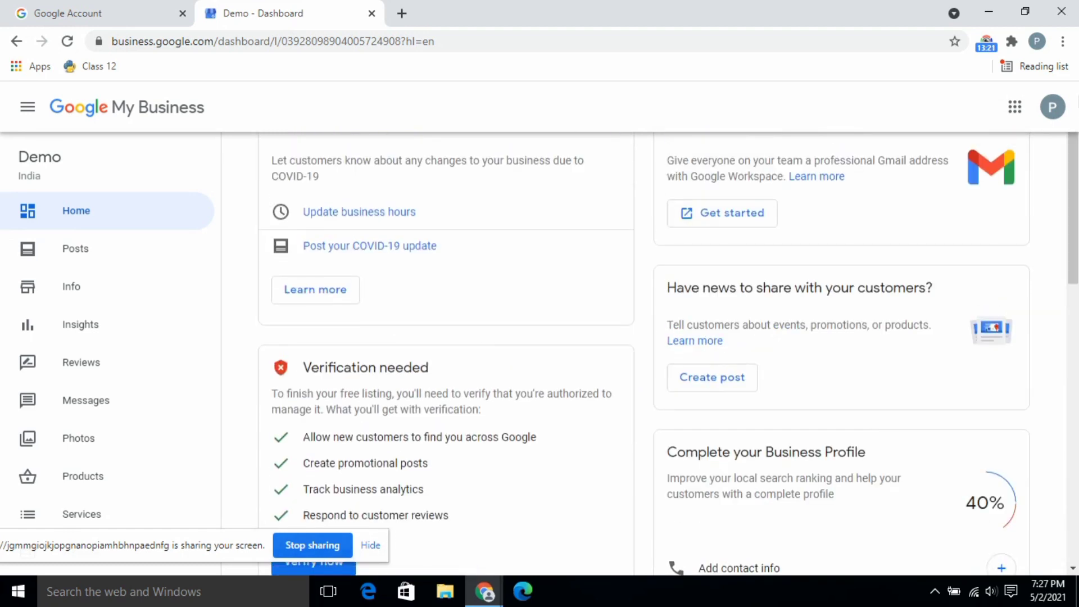
pyautogui.hotkey('ctrl', 'a')
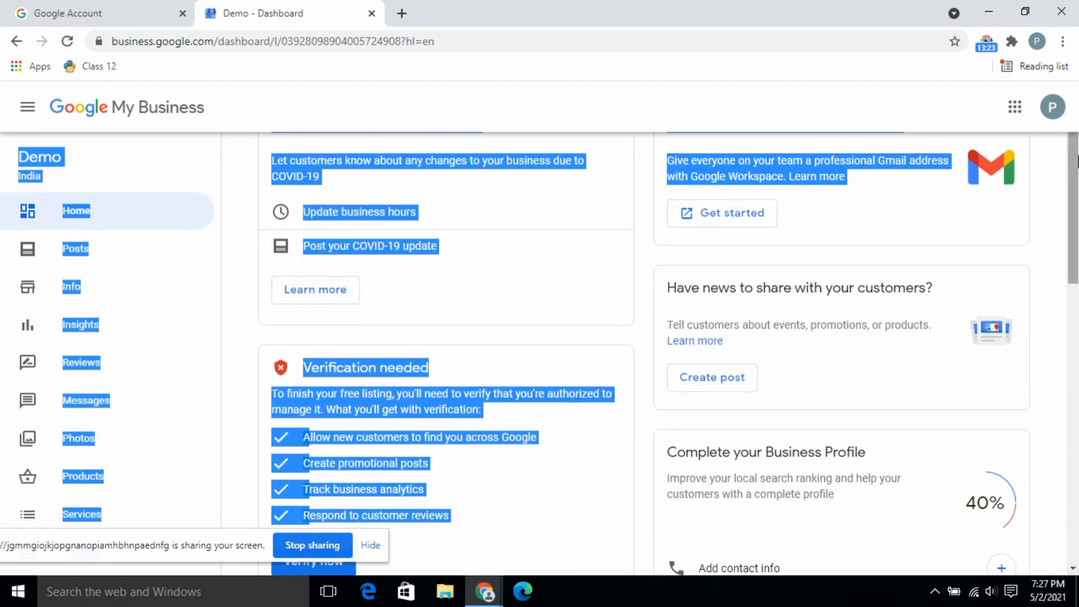
pyautogui.click(674, 221)
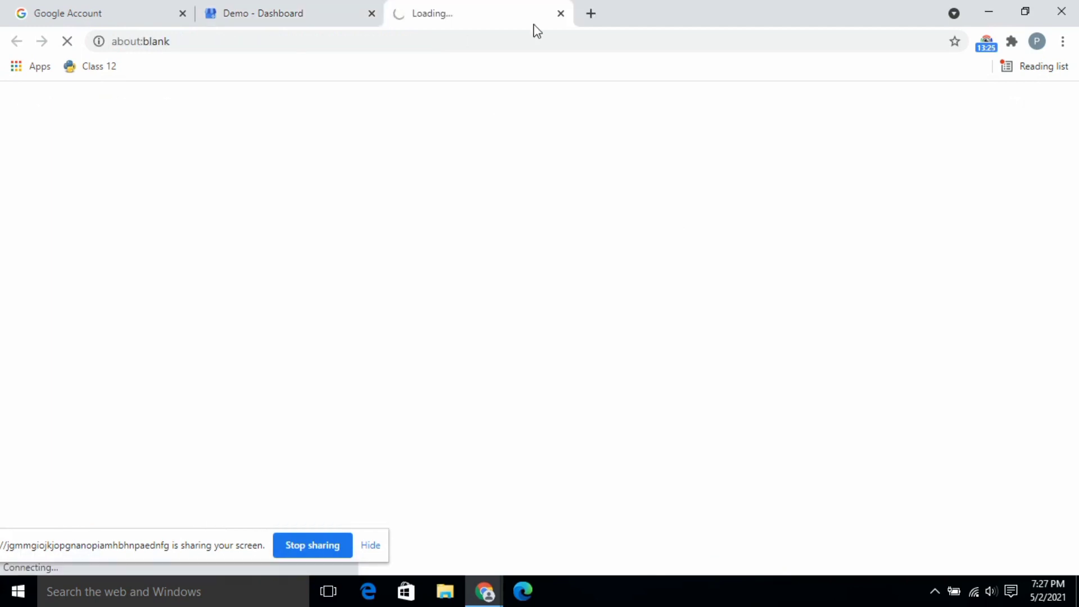
pyautogui.click(560, 13)
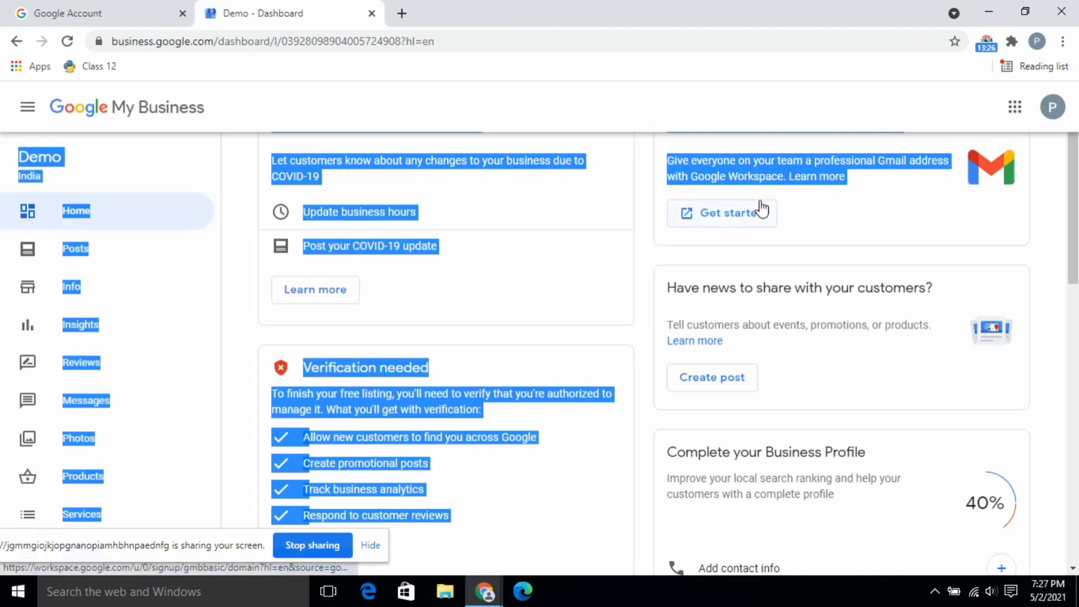
pyautogui.click(627, 208)
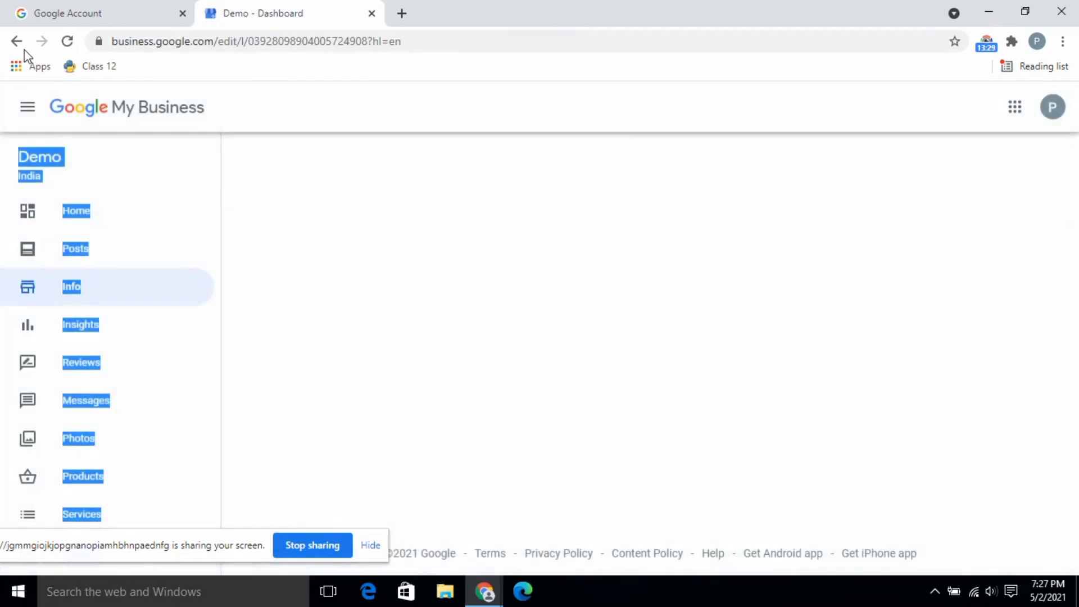
pyautogui.click(17, 41)
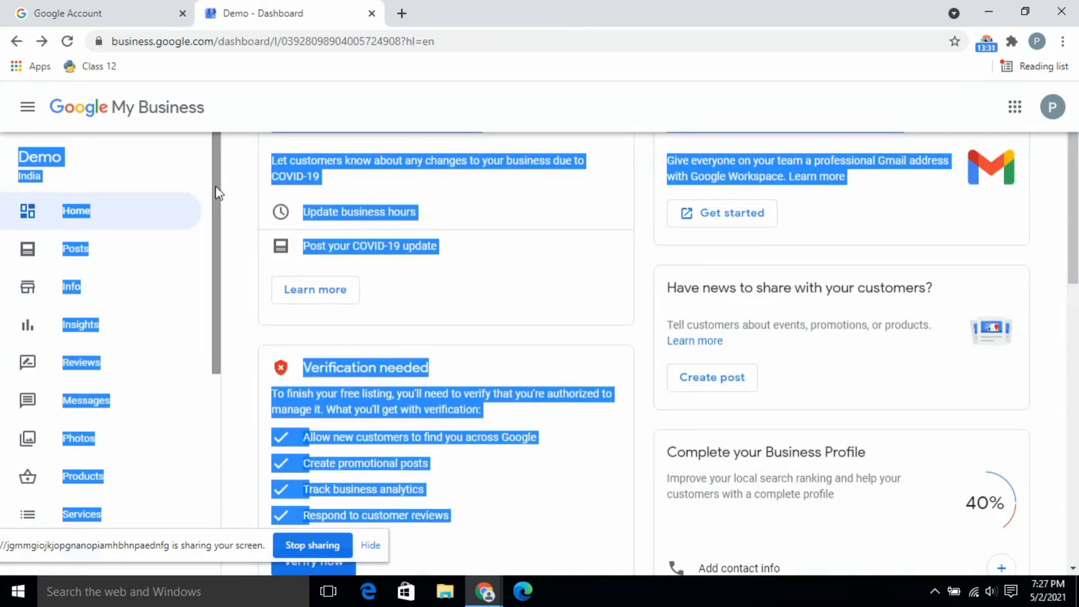
# Step: Open the Update business hours link in a new tab and look through the Business Info page it leads to
pyautogui.click(247, 183)
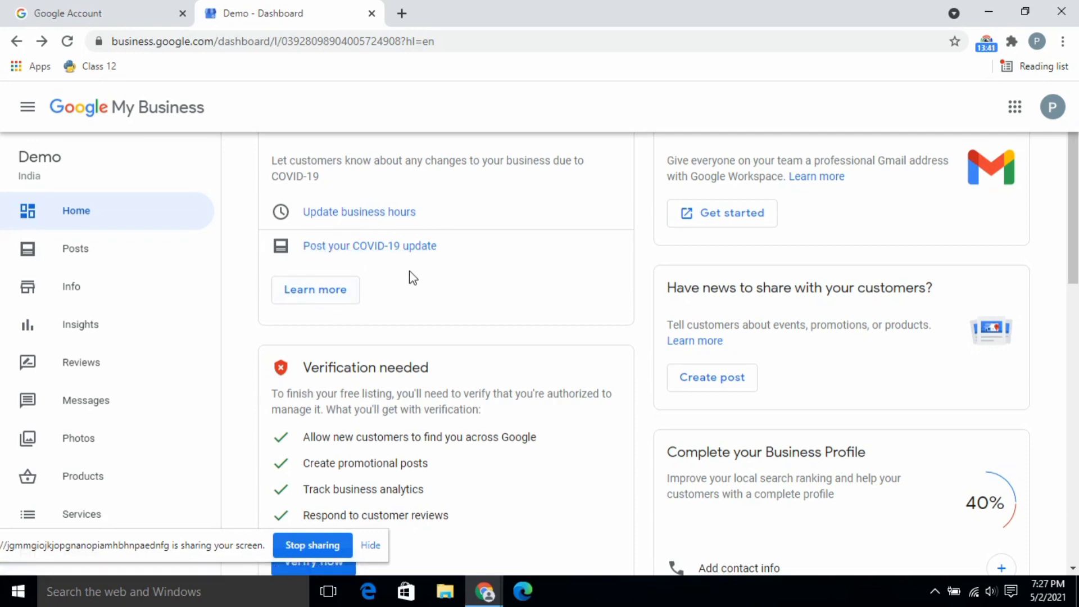
pyautogui.rightClick(404, 224)
pyautogui.click(427, 223)
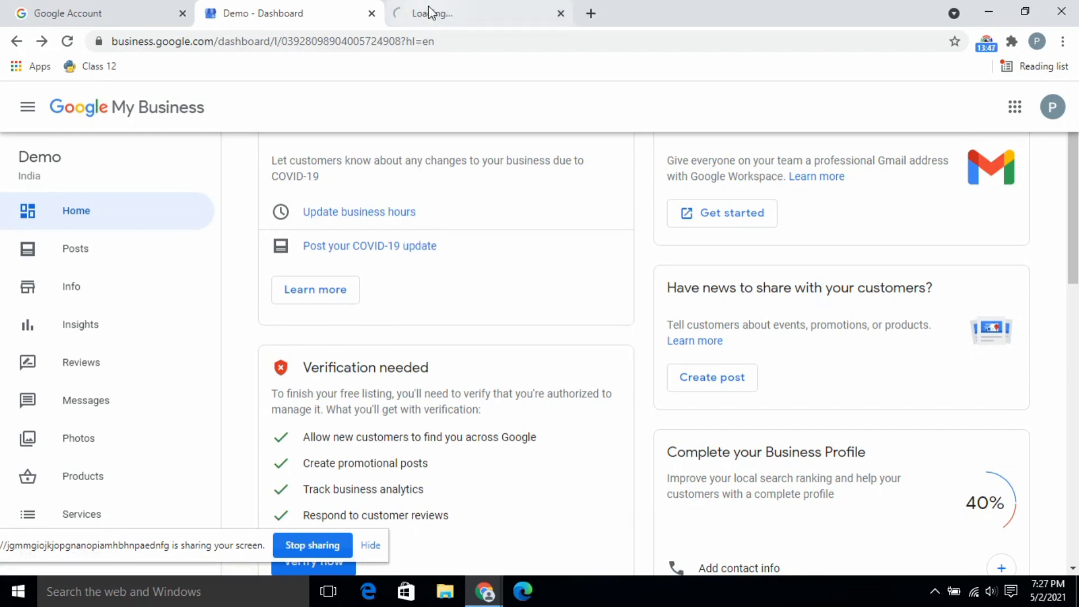
pyautogui.click(428, 12)
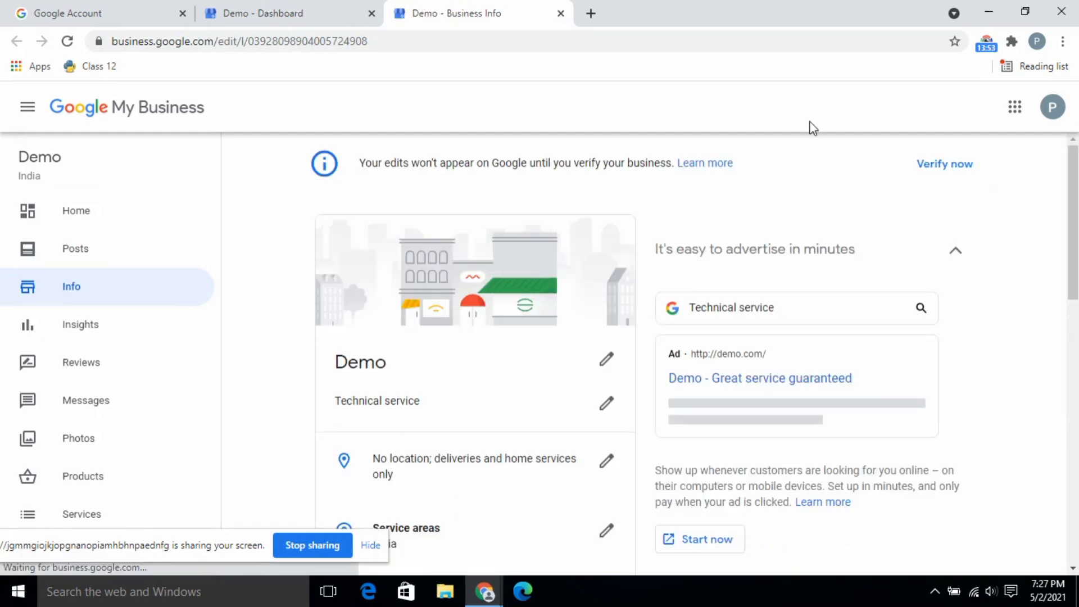
pyautogui.scroll(-9, 647, 382)
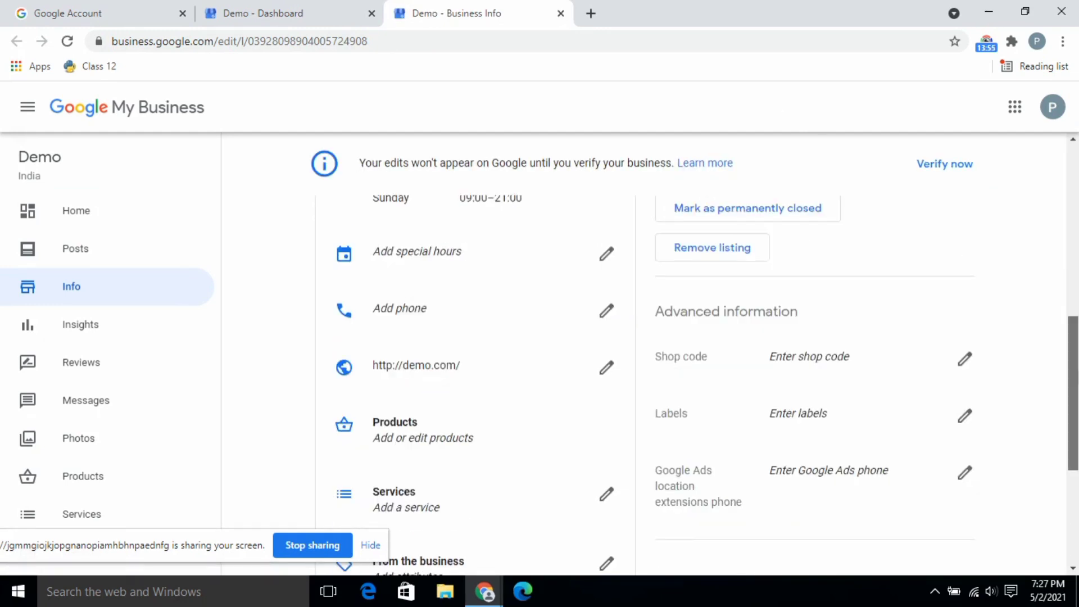
pyautogui.scroll(-2, 646, 382)
pyautogui.scroll(6, 647, 382)
pyautogui.scroll(5, 1075, 185)
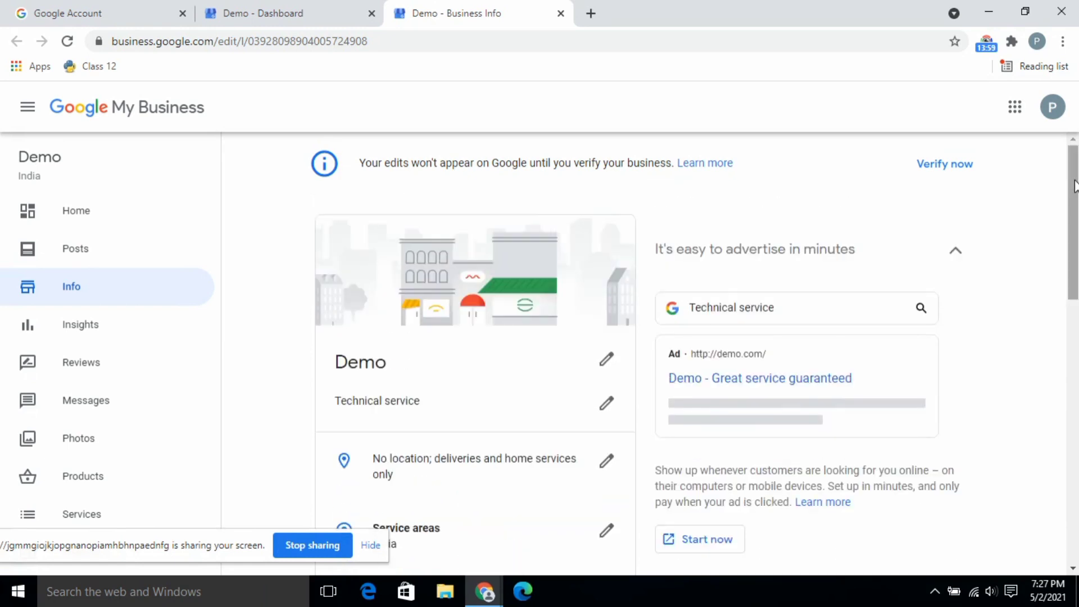
# Step: Return to the dashboard by closing the Business Info tab and highlight the first benefit in the Verification needed card
pyautogui.click(559, 13)
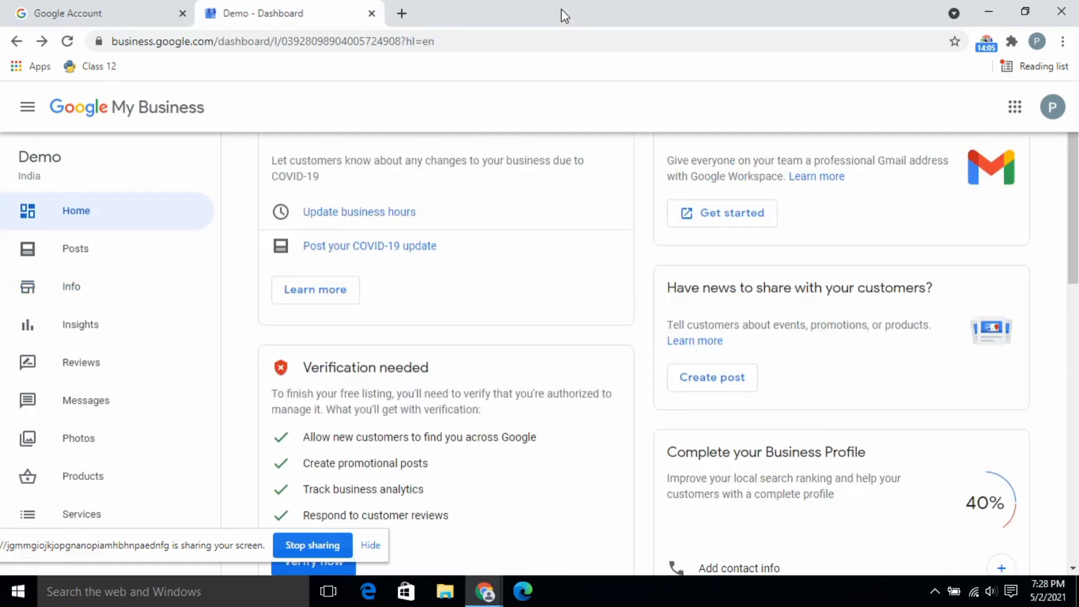
pyautogui.scroll(-2, 1071, 263)
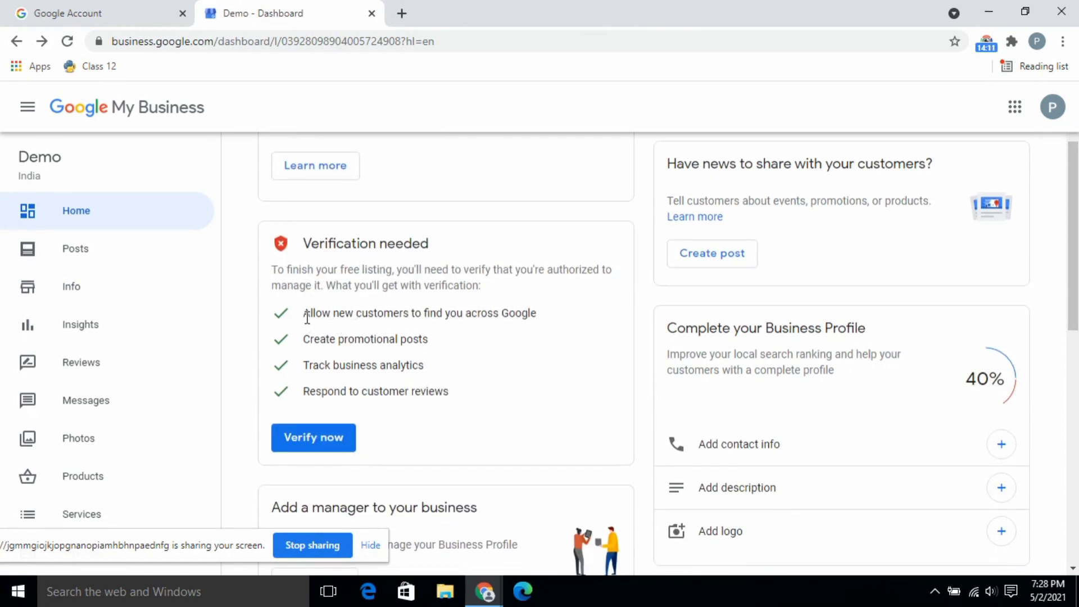
pyautogui.moveTo(303, 318); pyautogui.dragTo(529, 318)
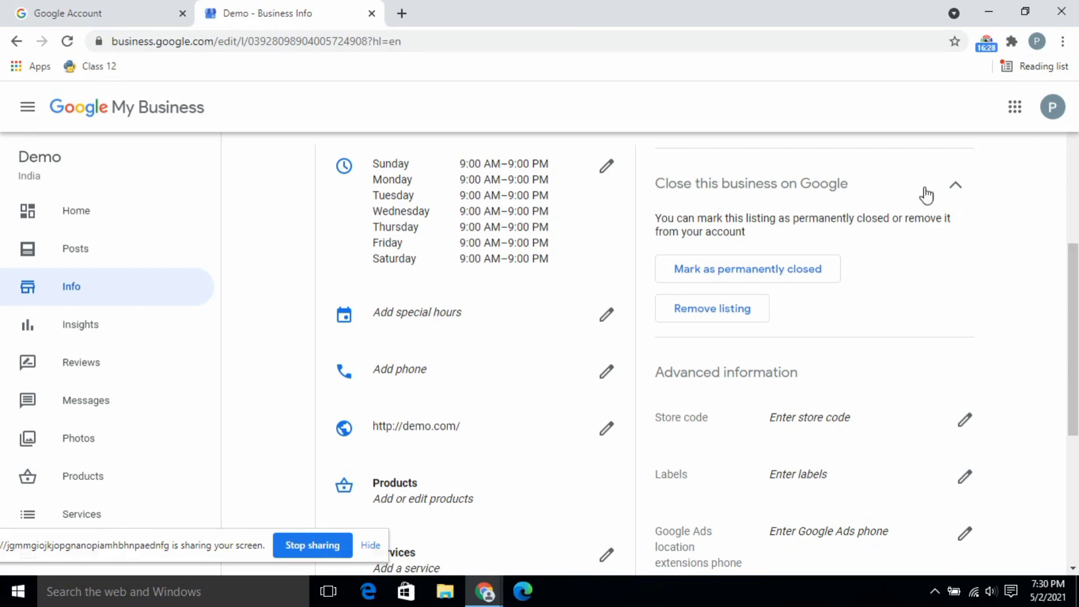
# Step: Look down the Info page past the special hours, phone and website entries and open its Products entry
pyautogui.scroll(-2, 1074, 337)
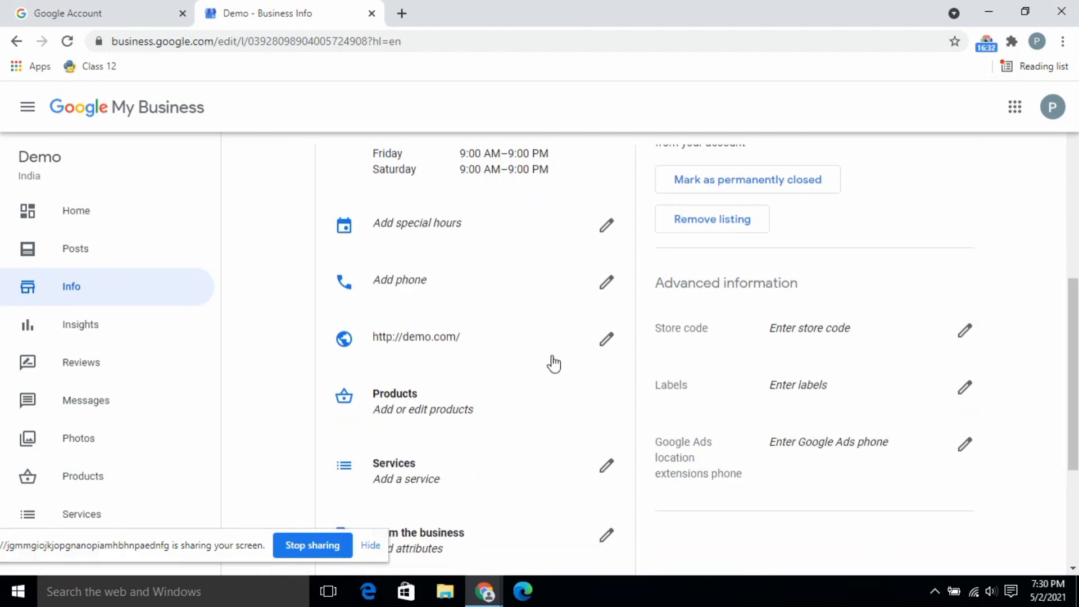
pyautogui.scroll(-3, 675, 332)
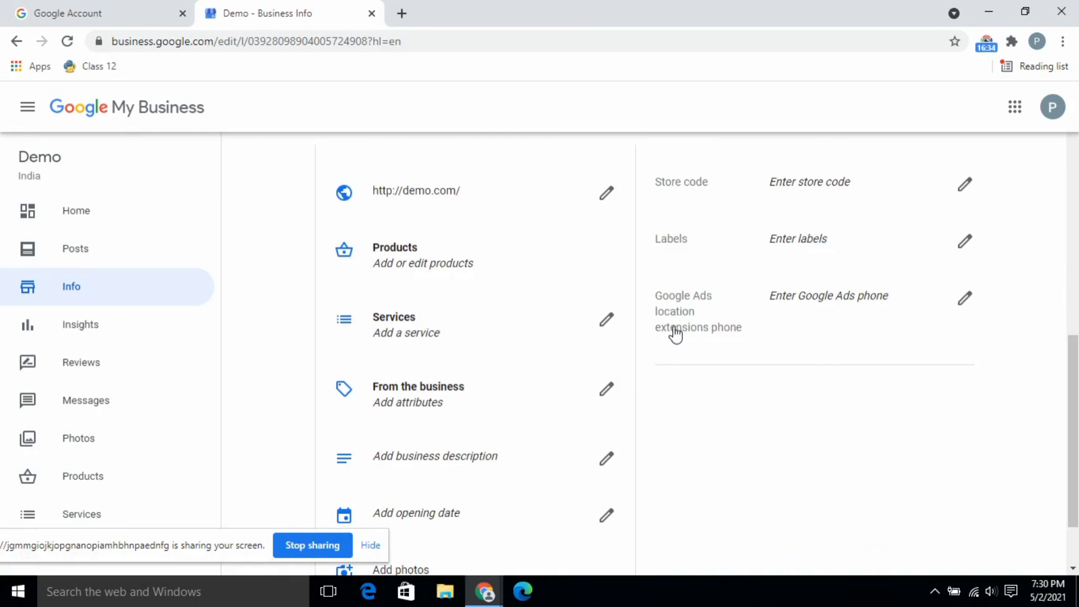
pyautogui.click(447, 272)
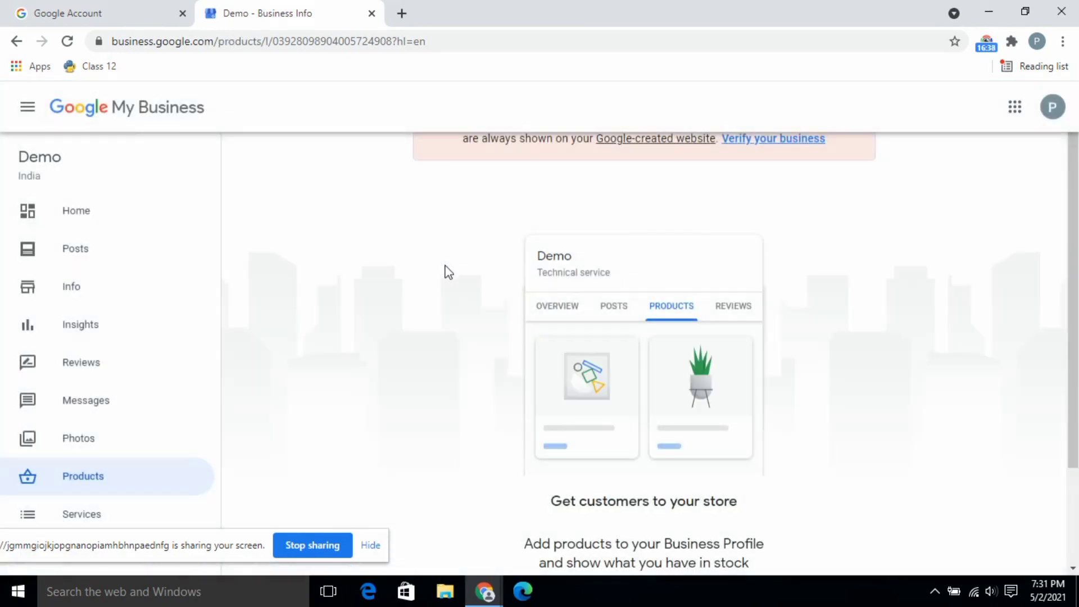
# Step: Open the Add product form, look through its fields down to the optional button, and close it without saving
pyautogui.scroll(-3, 844, 405)
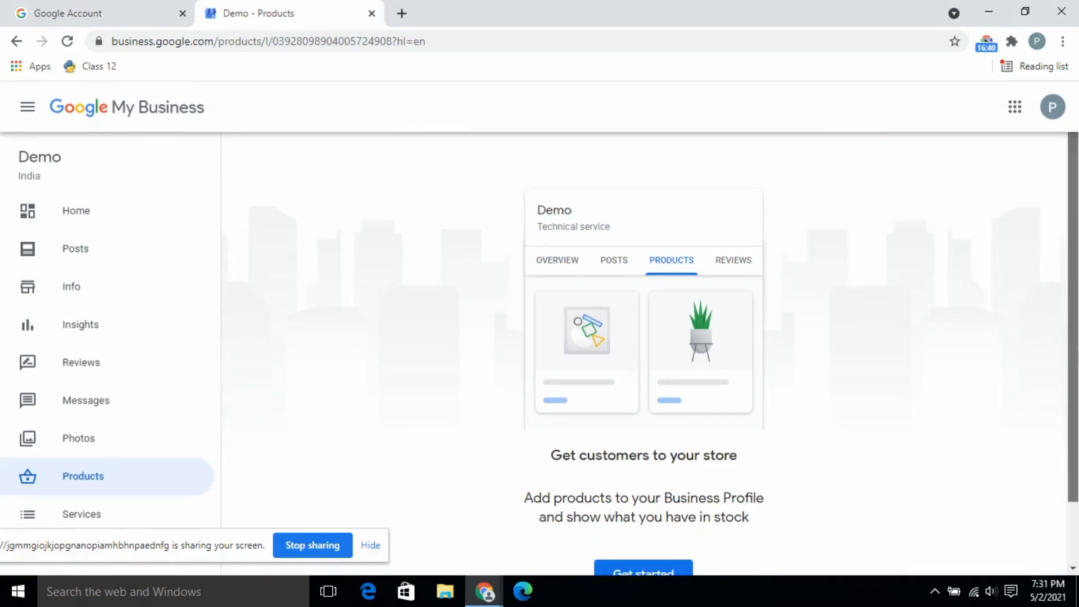
pyautogui.click(662, 498)
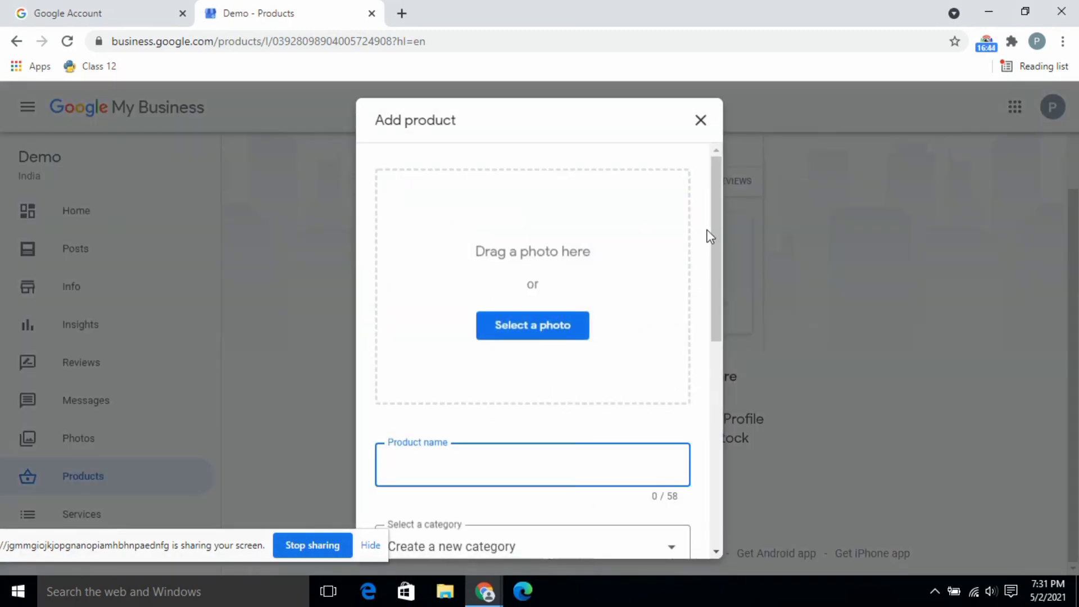
pyautogui.moveTo(711, 226); pyautogui.dragTo(732, 319)
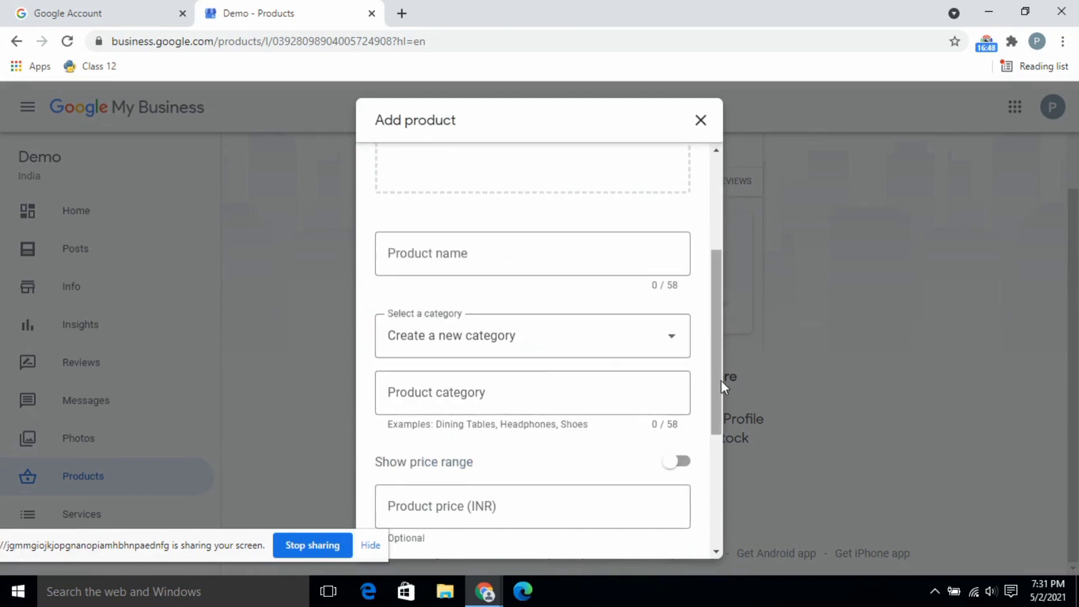
pyautogui.moveTo(721, 377); pyautogui.dragTo(731, 475)
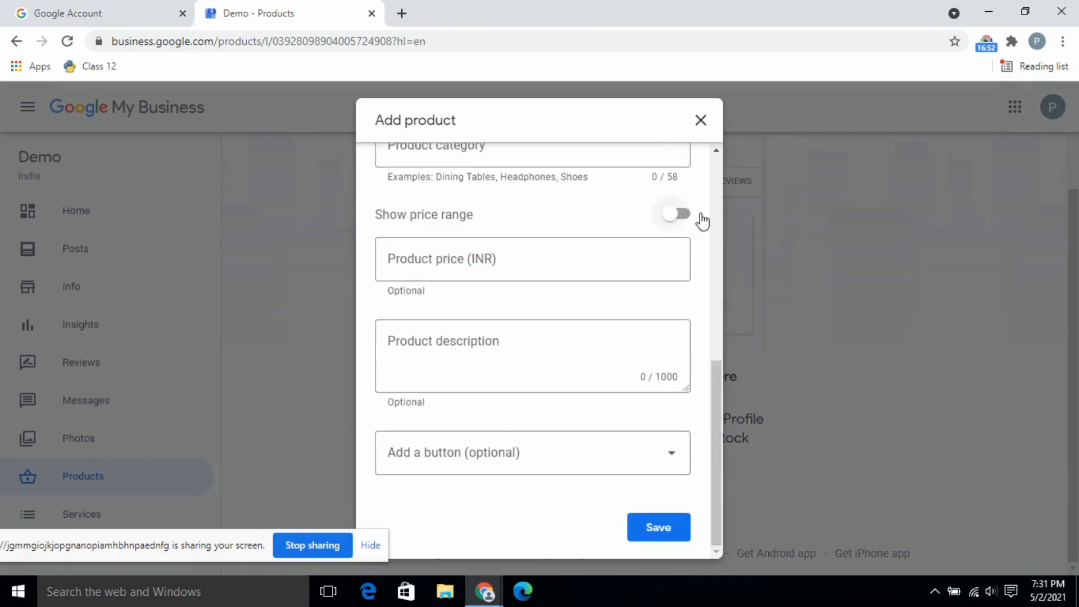
pyautogui.click(710, 130)
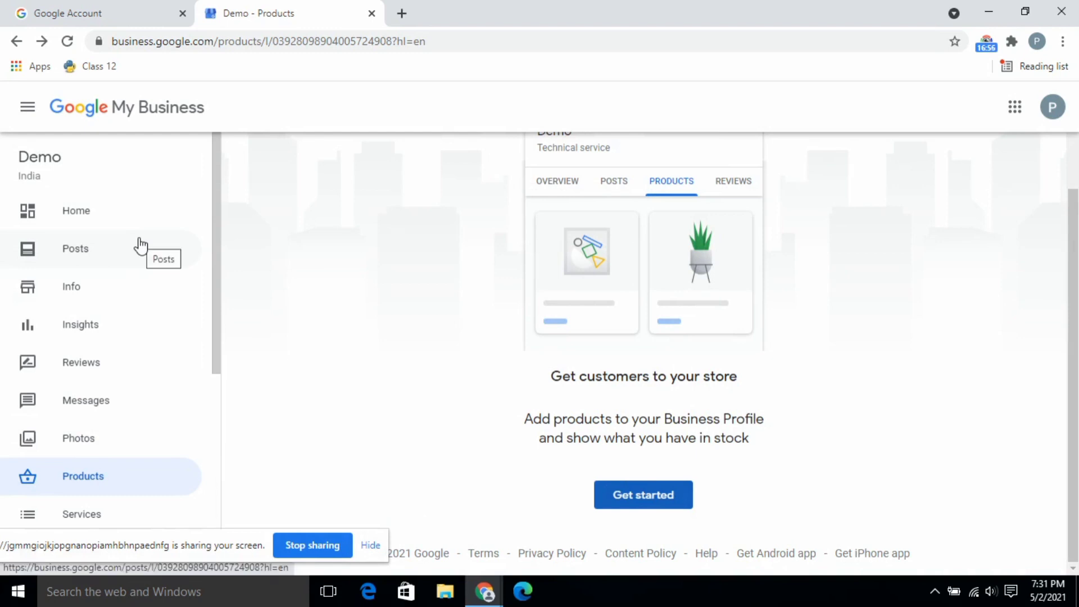
# Step: Open the Add services form from the Info page's Services entry and close it without adding a service
pyautogui.click(117, 292)
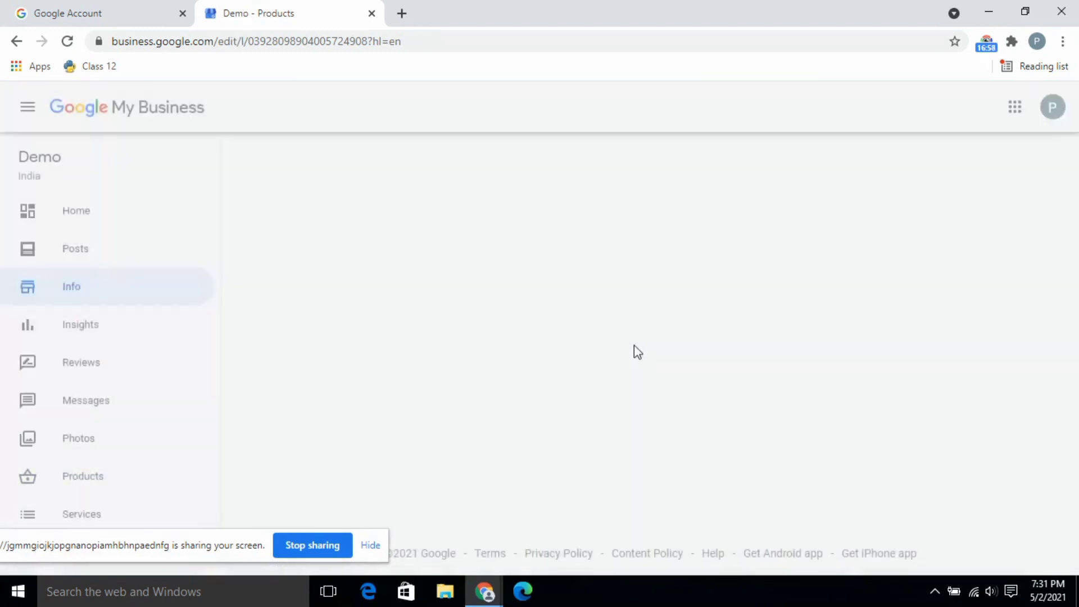
pyautogui.scroll(-10, 697, 354)
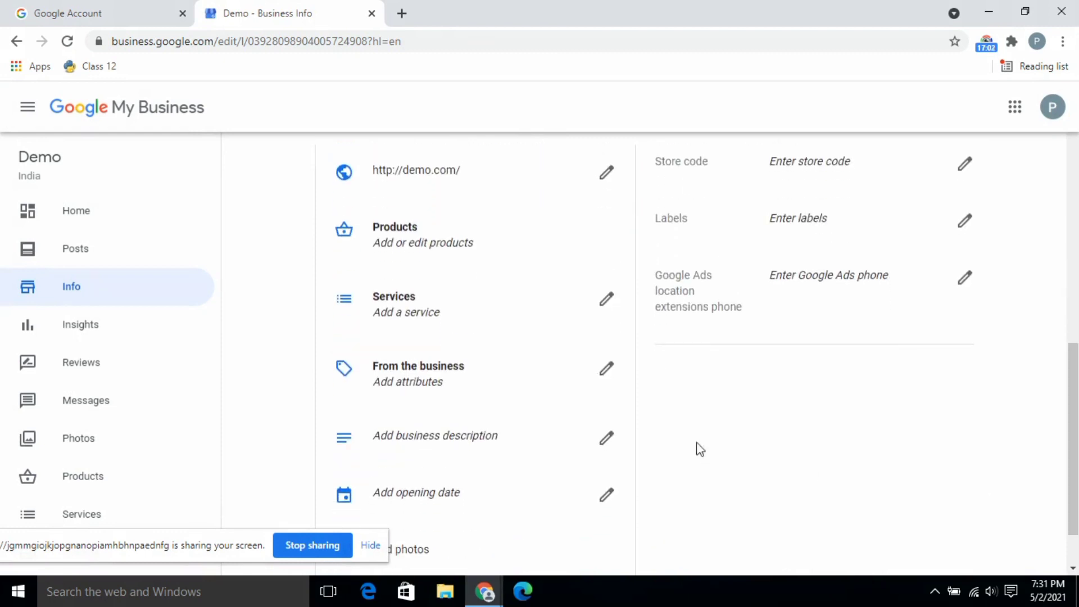
pyautogui.click(484, 315)
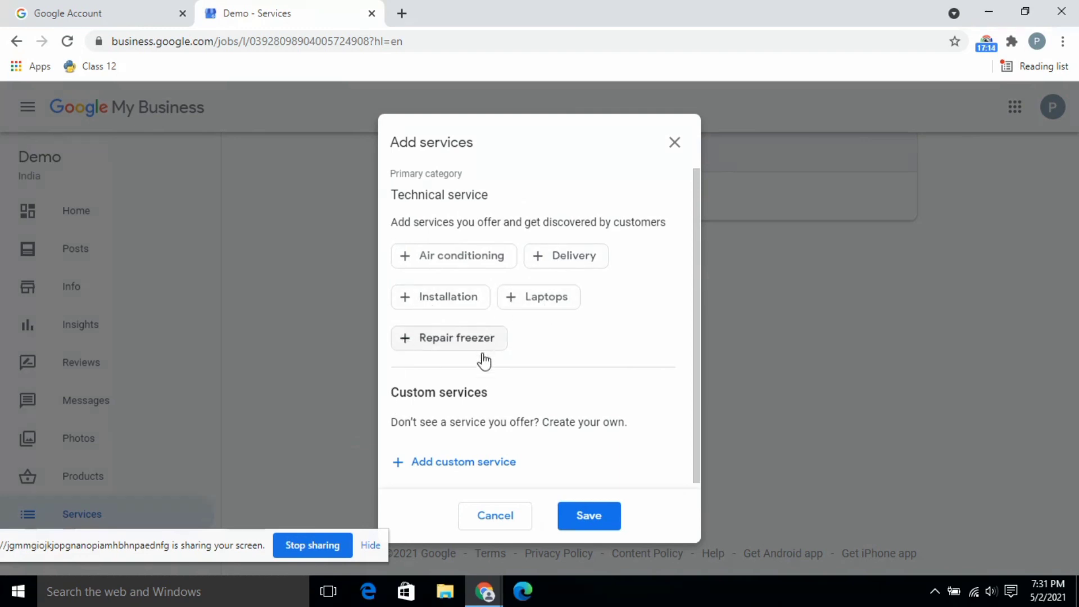
pyautogui.click(682, 144)
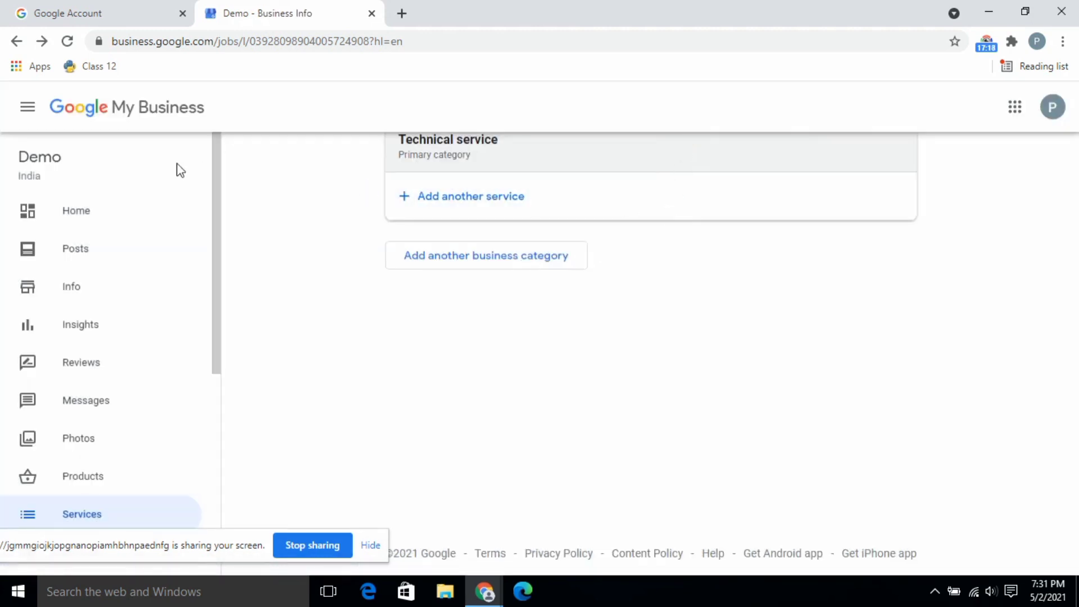
# Step: Return to the Info page and review its entries down to the business description, opening date and photos
pyautogui.click(110, 300)
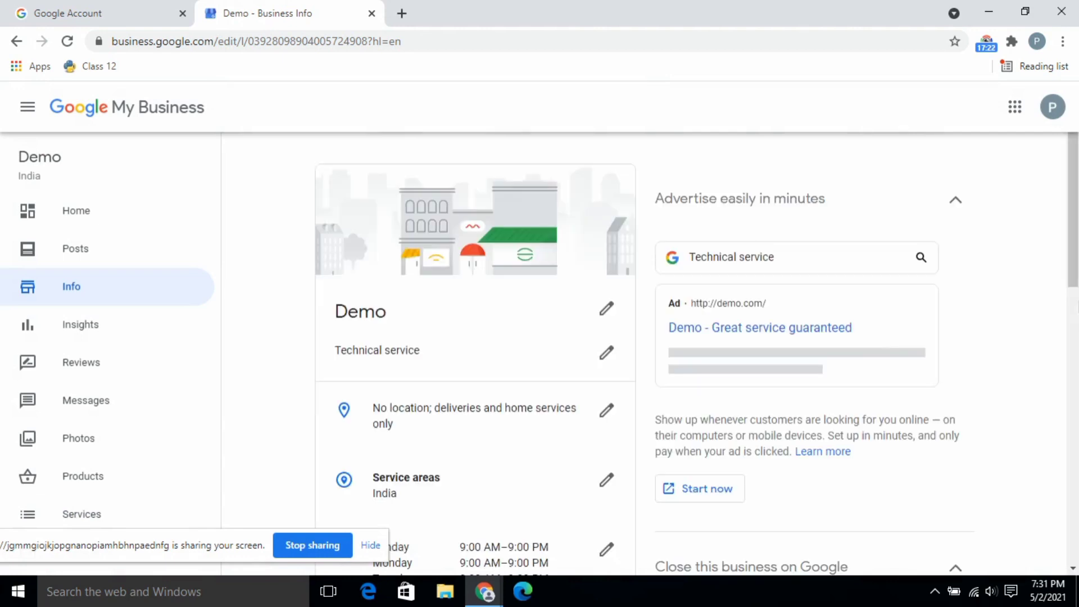
pyautogui.scroll(-9, 697, 348)
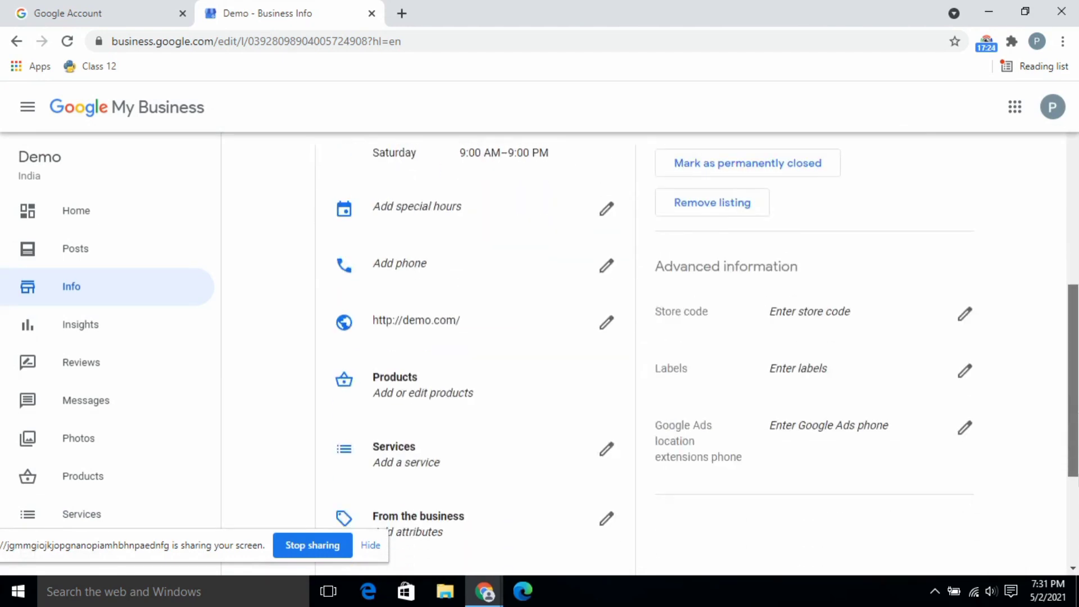
pyautogui.scroll(-4, 699, 482)
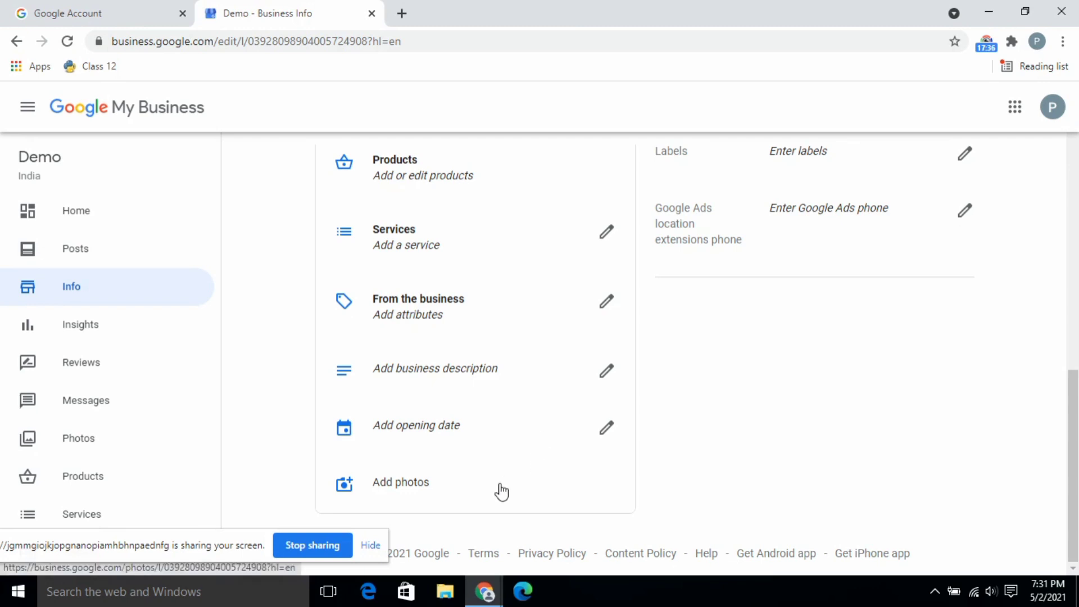
# Step: View the Google Ads location extensions phone form under Advanced information, cancel it, and return to the start of the Info page
pyautogui.scroll(3, 562, 337)
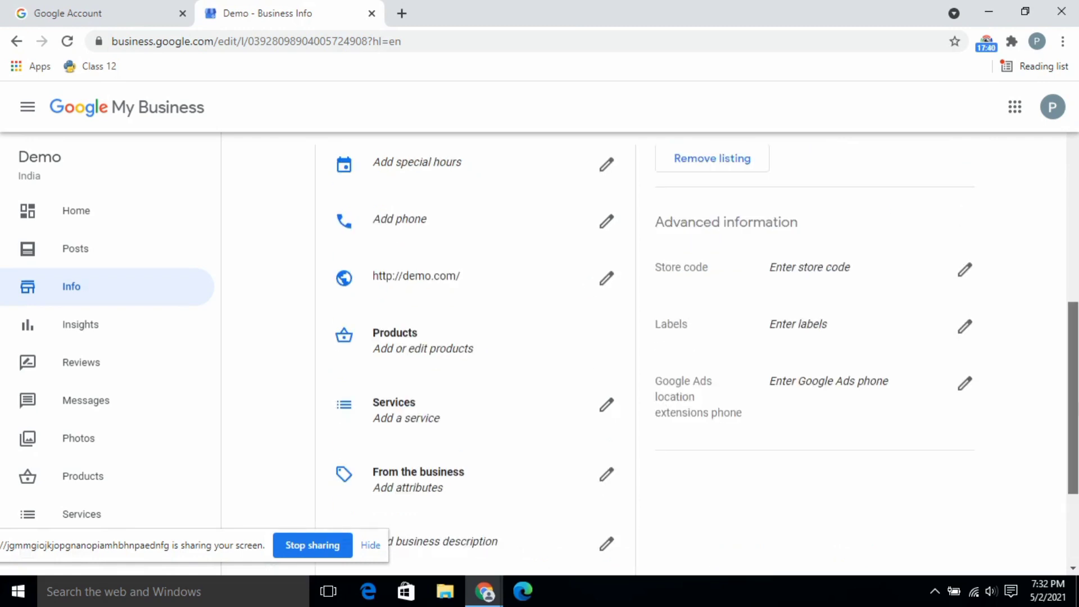
pyautogui.scroll(2, 943, 350)
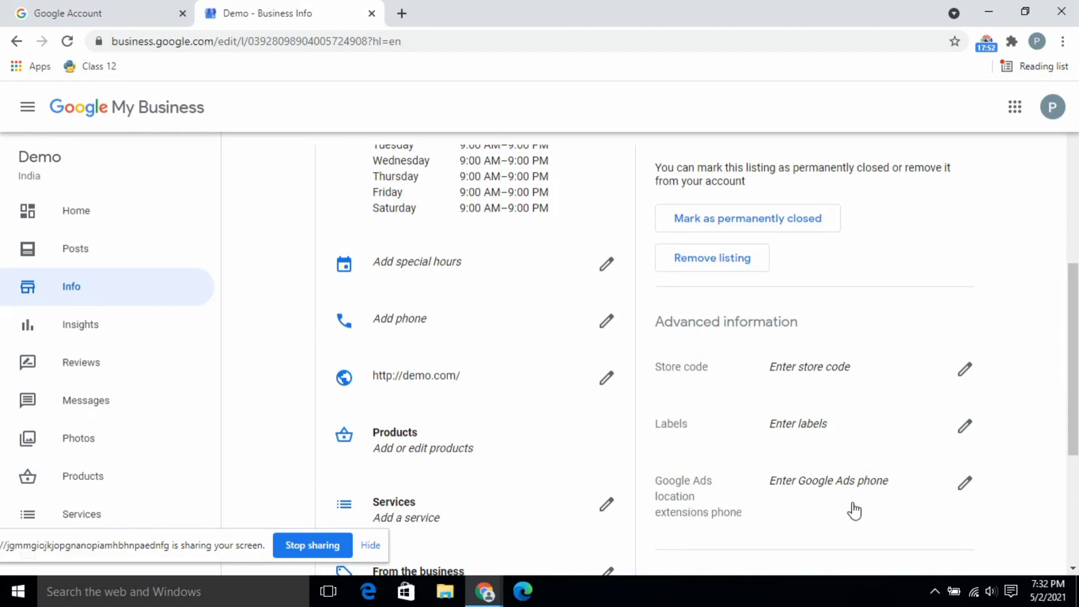
pyautogui.click(966, 483)
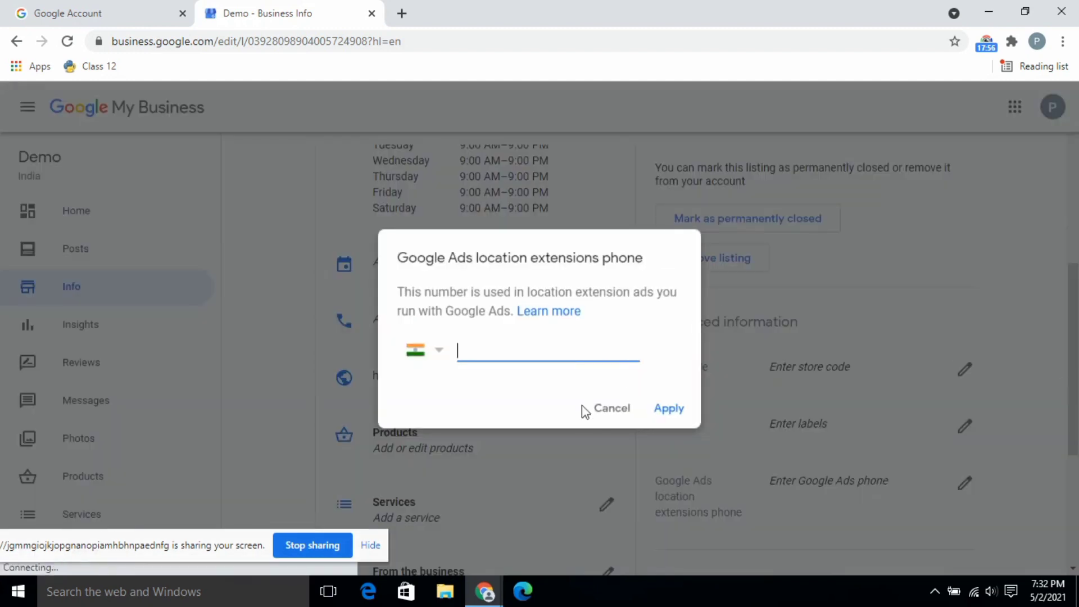
pyautogui.click(603, 414)
pyautogui.scroll(4, 819, 361)
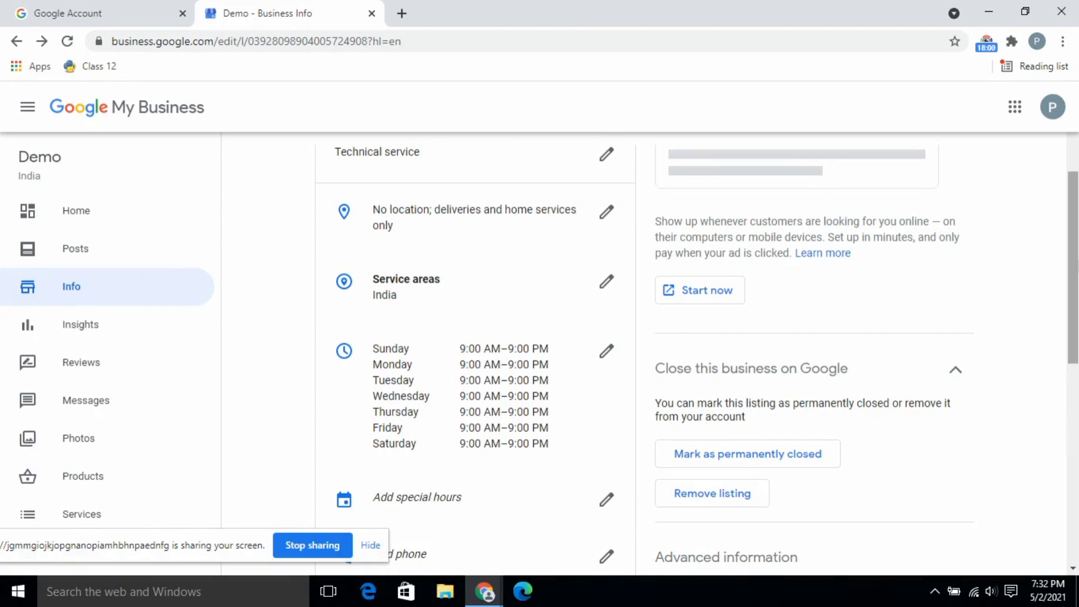
pyautogui.scroll(3, 644, 354)
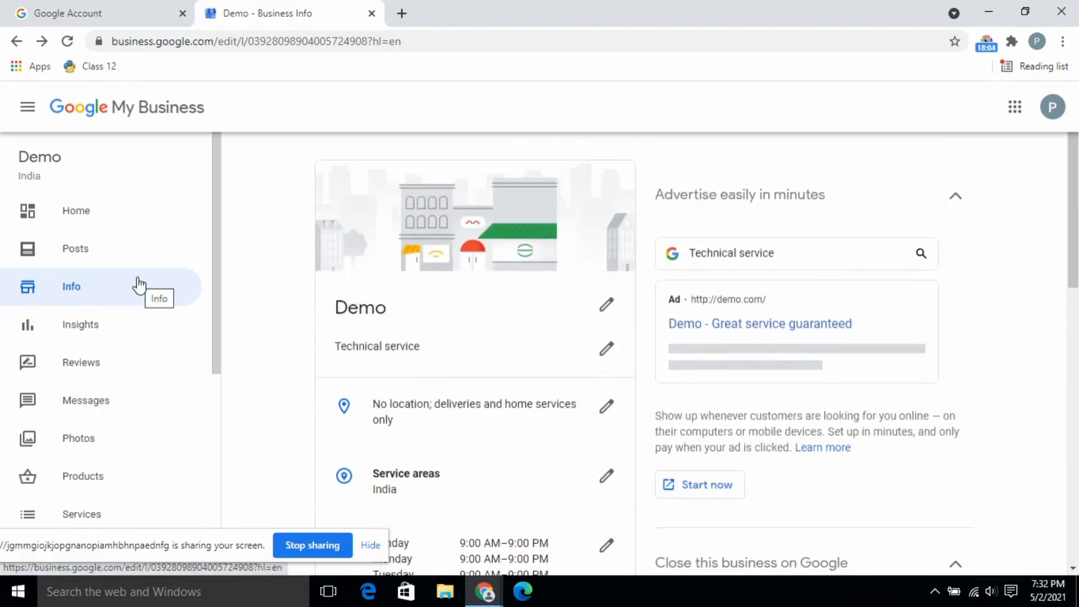
# Step: View the listing's Insights page and look through its Reviews page
pyautogui.click(110, 333)
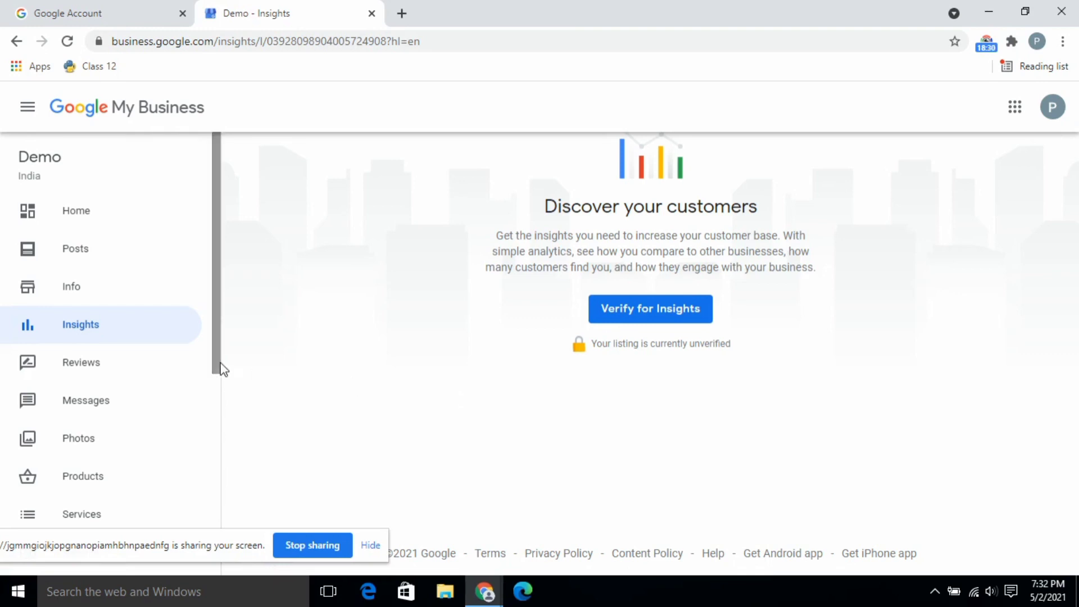
pyautogui.moveTo(212, 346); pyautogui.dragTo(213, 353)
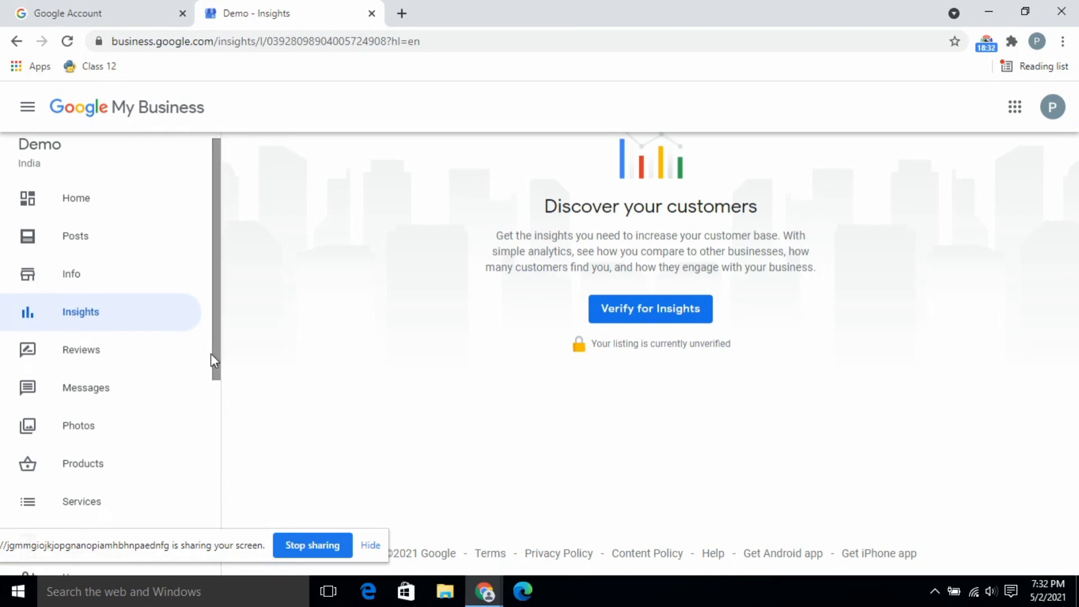
pyautogui.click(161, 355)
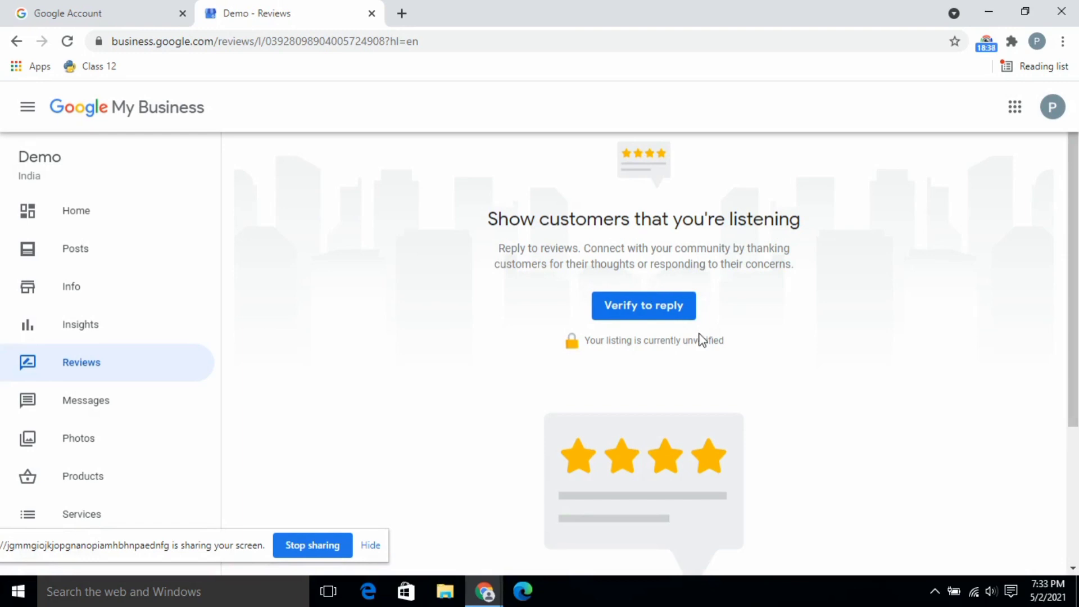
pyautogui.scroll(-3, 1073, 281)
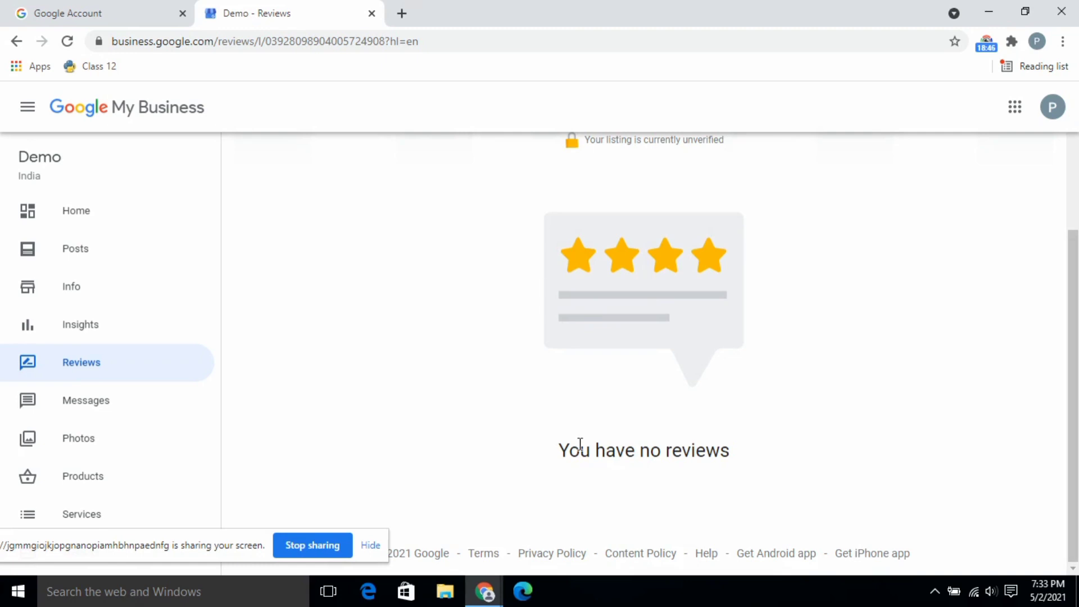
# Step: Visit Messages, and on the Photos page close the Post photos and videos dialog and look over the Logo, Cover and Video cards
pyautogui.click(117, 414)
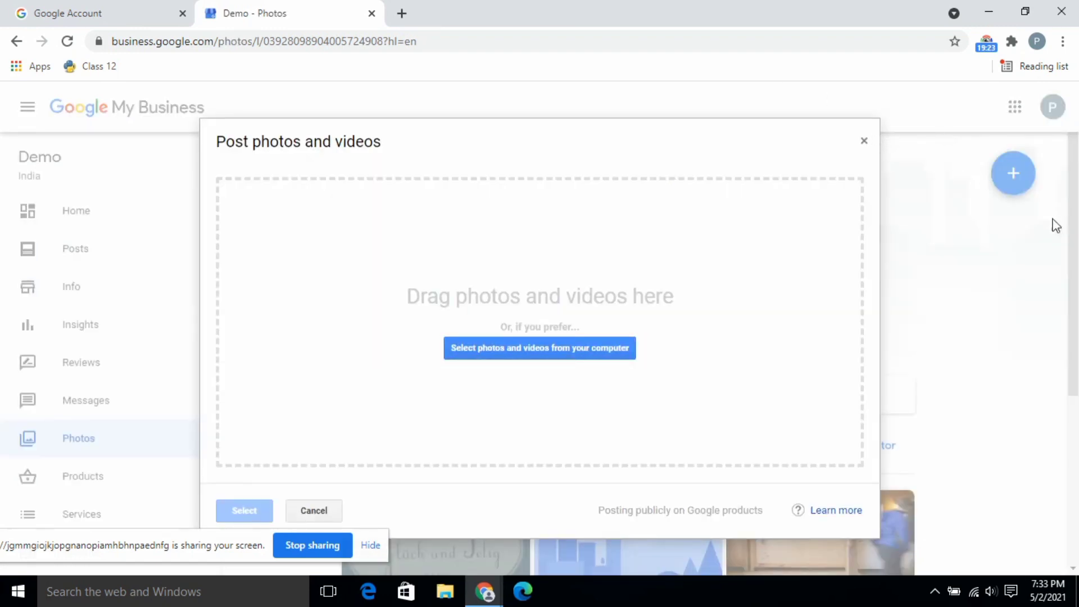
pyautogui.click(864, 141)
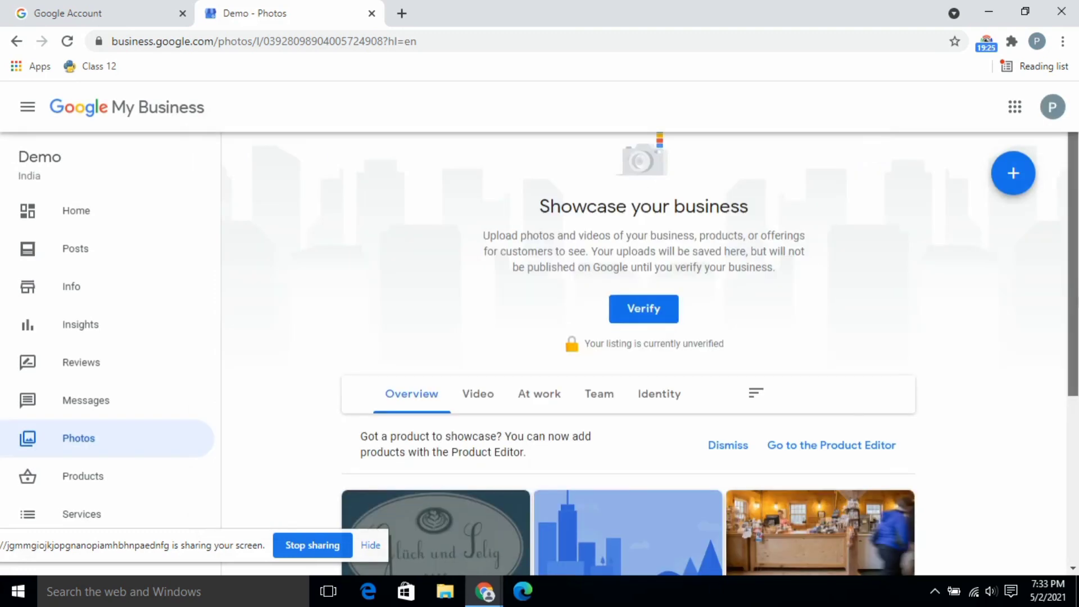
pyautogui.scroll(-3, 628, 337)
pyautogui.scroll(-2, 628, 337)
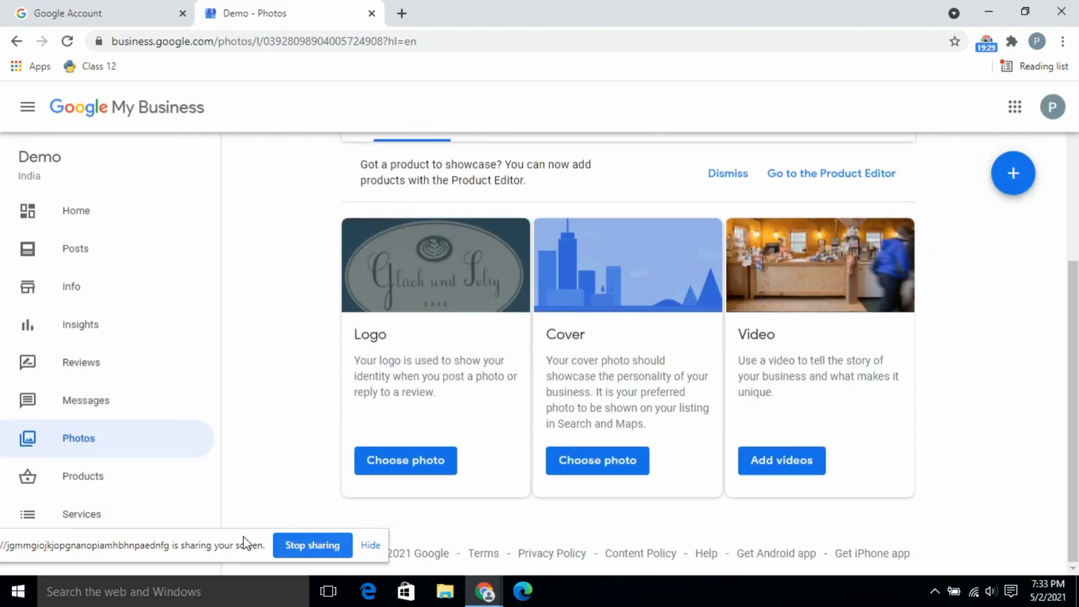
# Step: Go to the listing's Website page and start the free site builder, passing its two introductory dialogs
pyautogui.moveTo(241, 545); pyautogui.dragTo(651, 478)
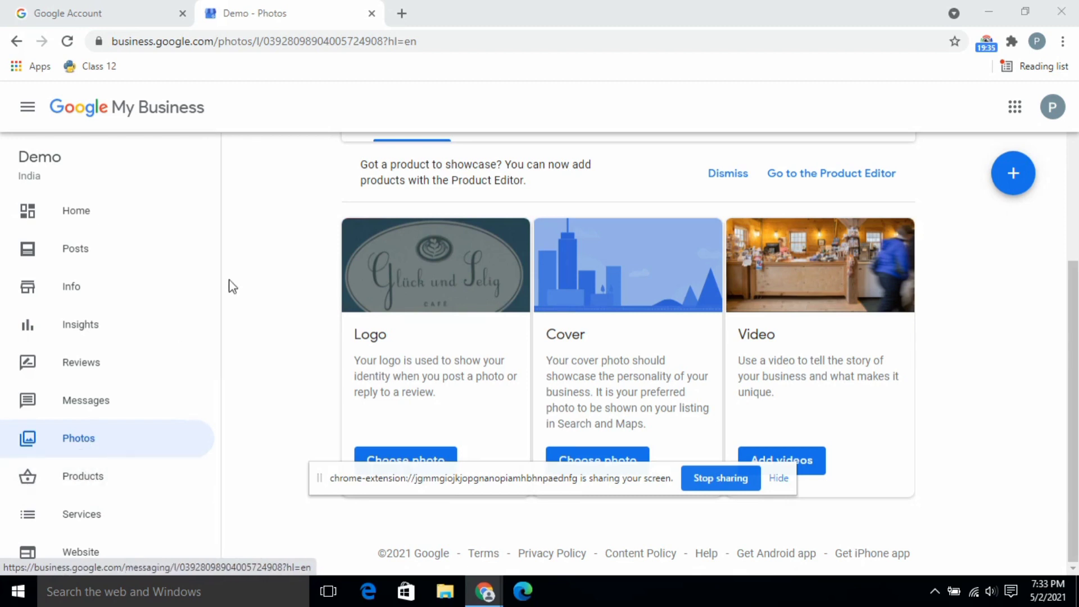
pyautogui.moveTo(217, 267); pyautogui.dragTo(215, 374)
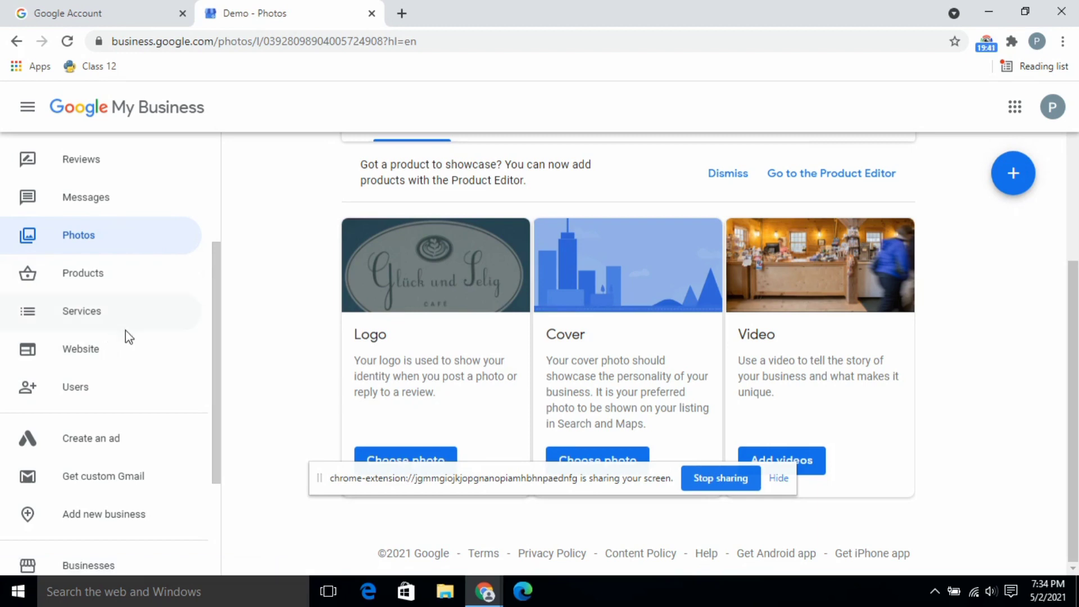
pyautogui.click(125, 366)
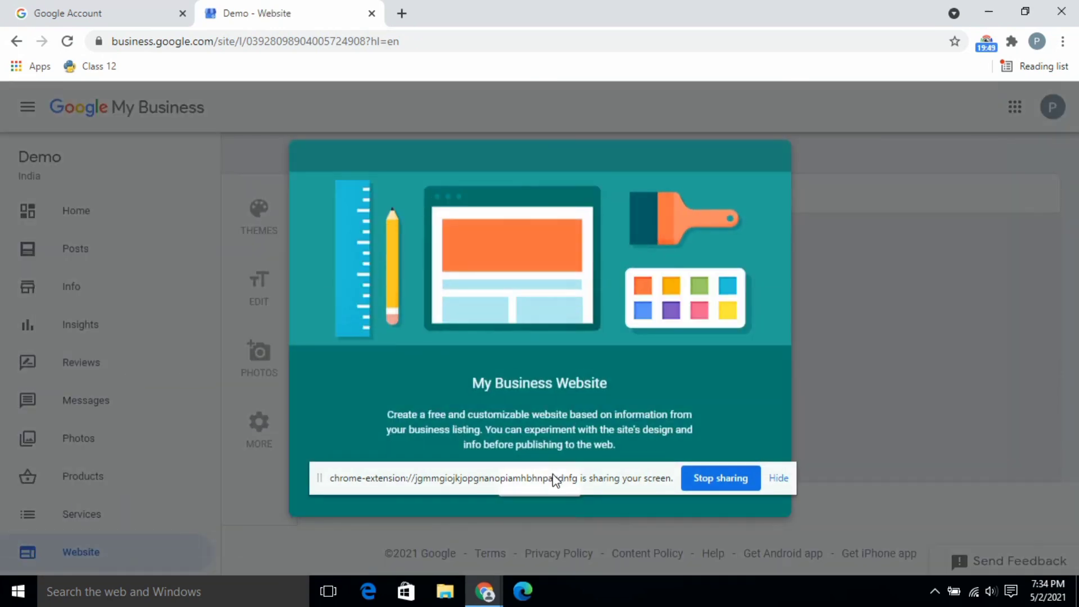
pyautogui.moveTo(554, 480); pyautogui.dragTo(561, 562)
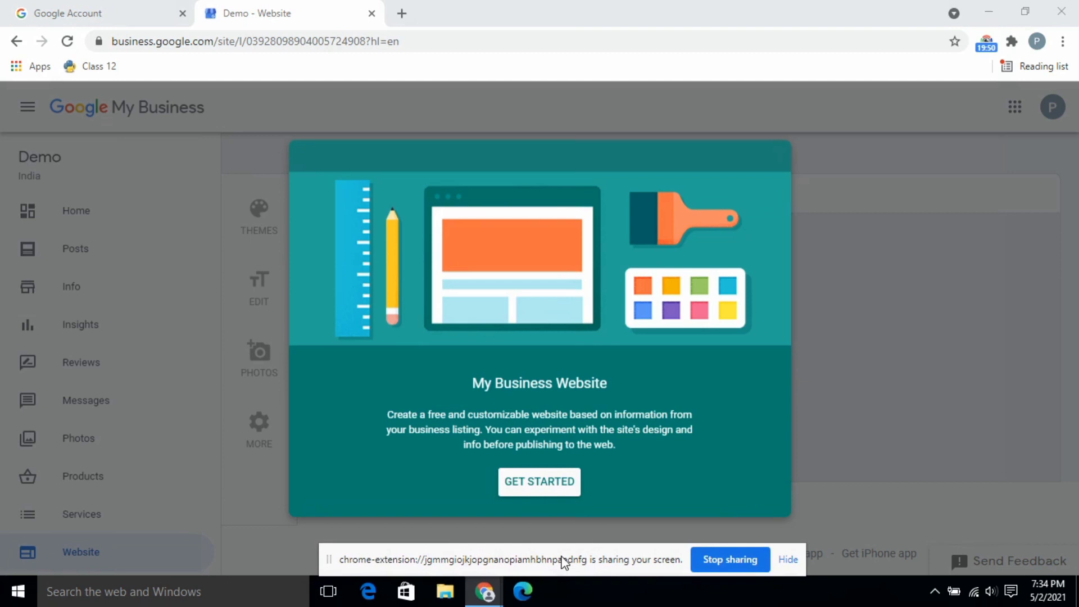
pyautogui.click(538, 492)
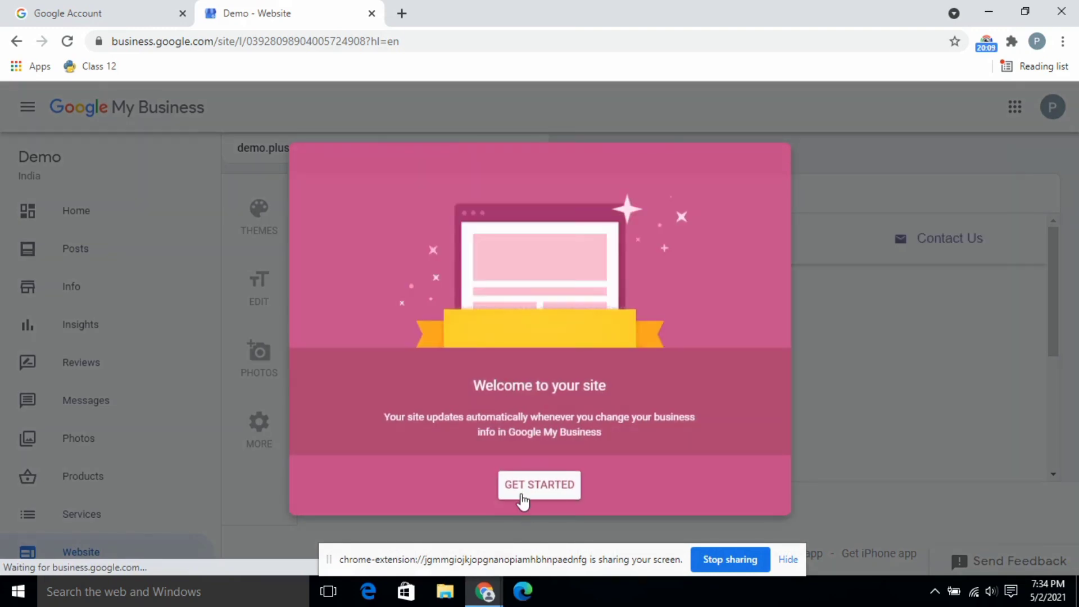
pyautogui.click(523, 499)
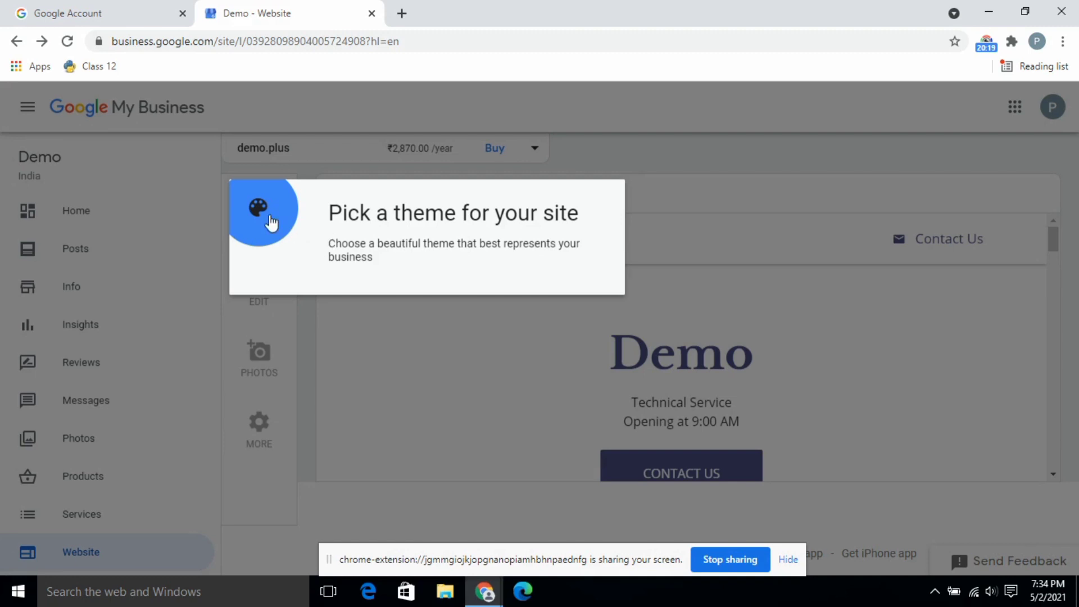
# Step: View the site's theme choices, check the suggested domains and their prices, and look over the site preview
pyautogui.click(270, 221)
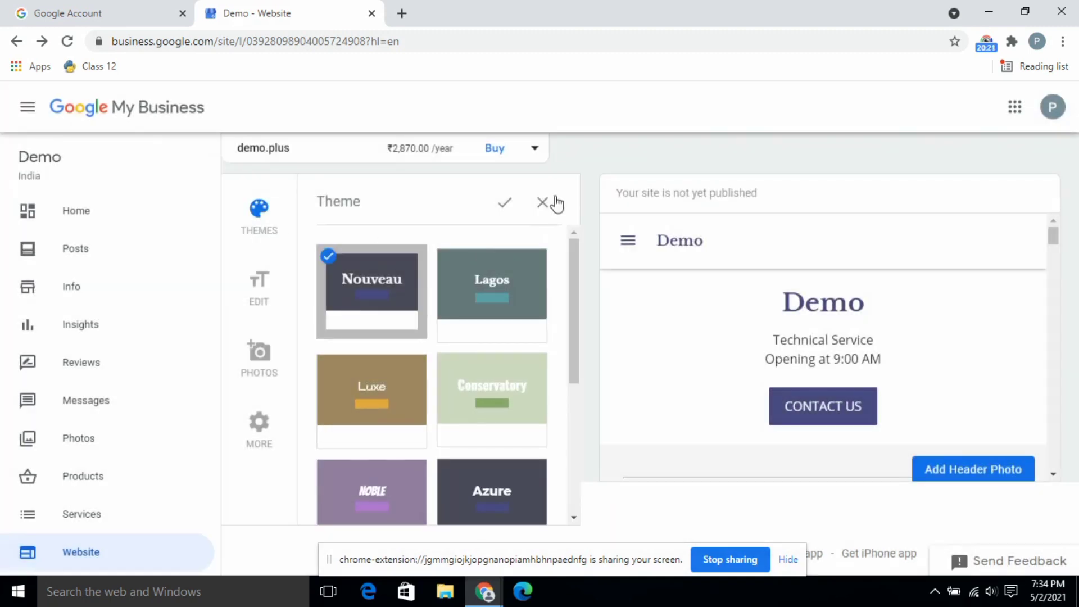
pyautogui.click(533, 150)
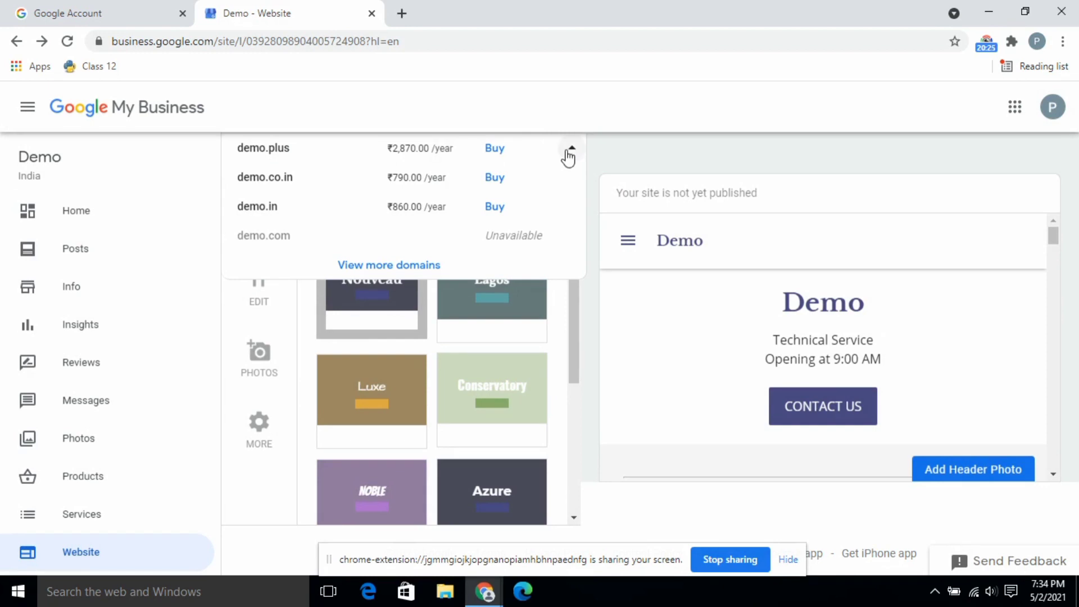
pyautogui.click(571, 149)
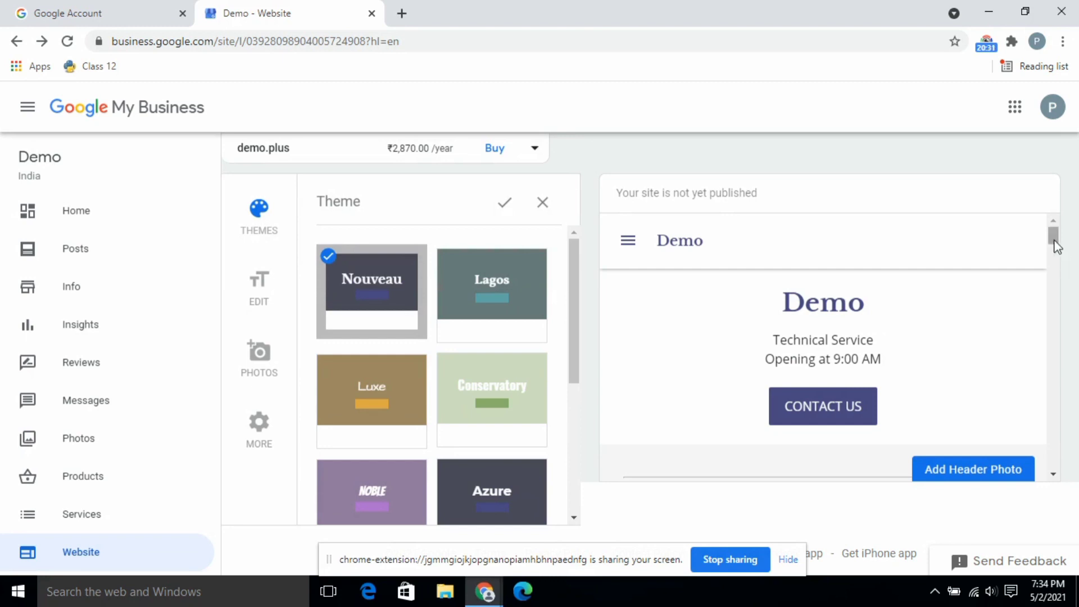
pyautogui.moveTo(1057, 246); pyautogui.dragTo(1049, 219)
# Step: View the site's Edit options for the primary button and text, and dismiss the story and publishing tips
pyautogui.click(273, 287)
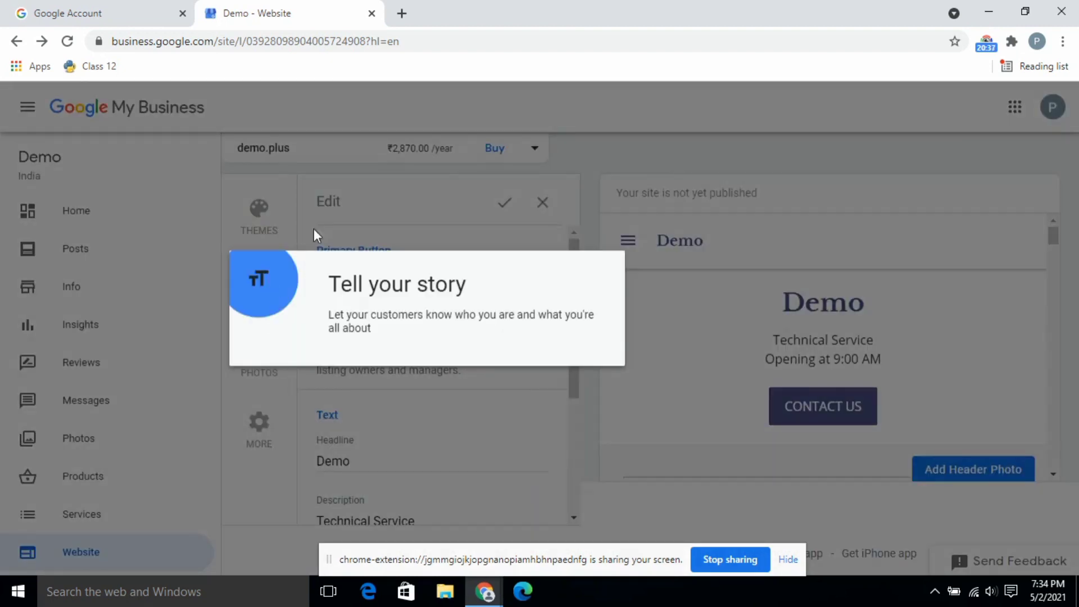
pyautogui.click(267, 236)
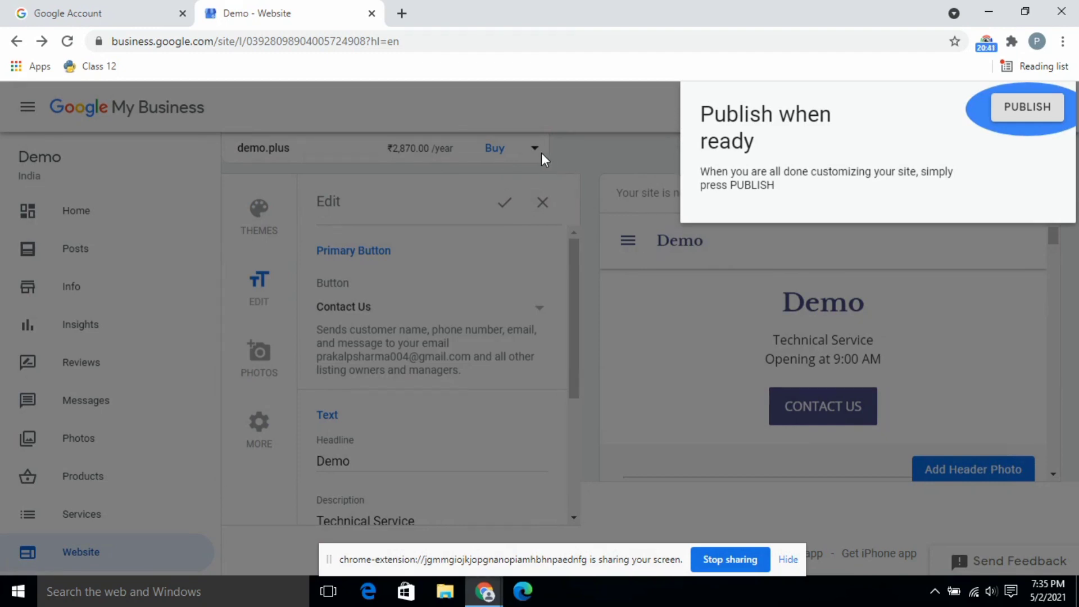
pyautogui.click(542, 153)
# Step: Expand the suggested domains, view the additional domain and G Suite email purchase options, and close them without buying
pyautogui.click(539, 145)
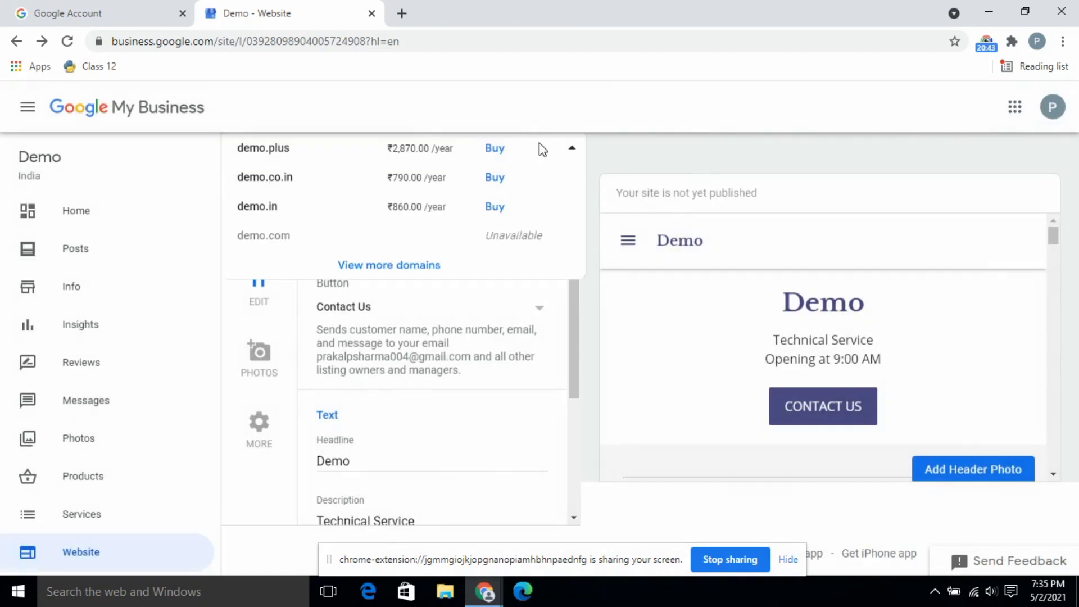
pyautogui.click(429, 262)
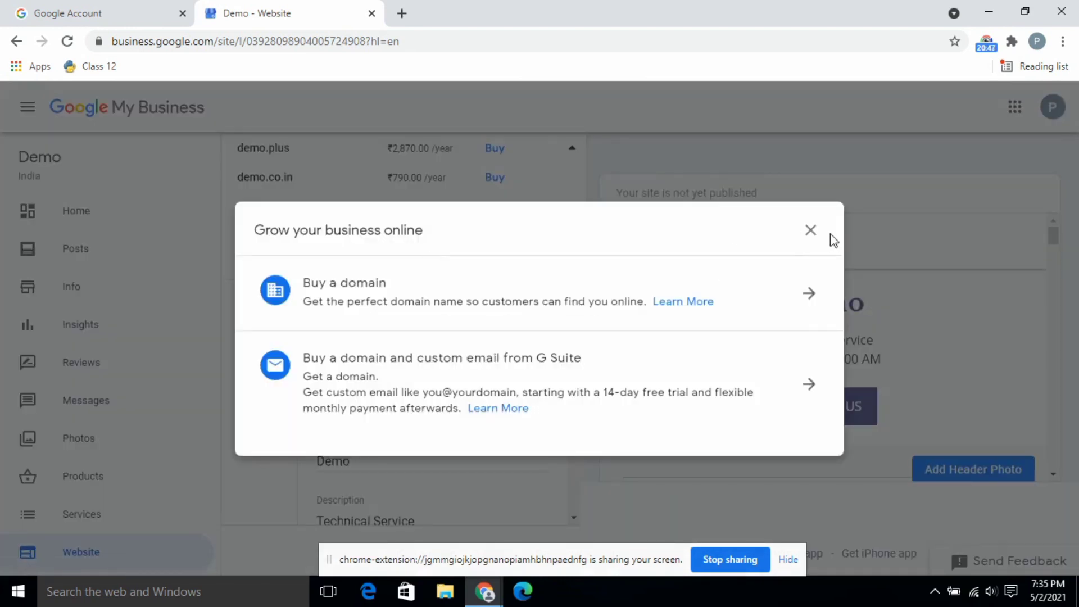
pyautogui.click(810, 231)
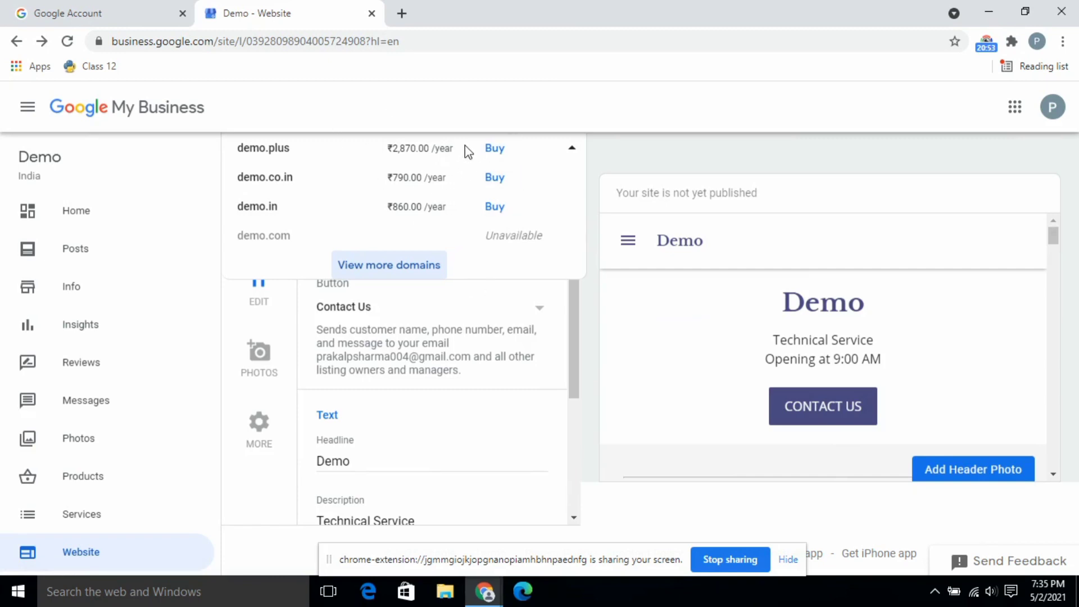
pyautogui.click(572, 147)
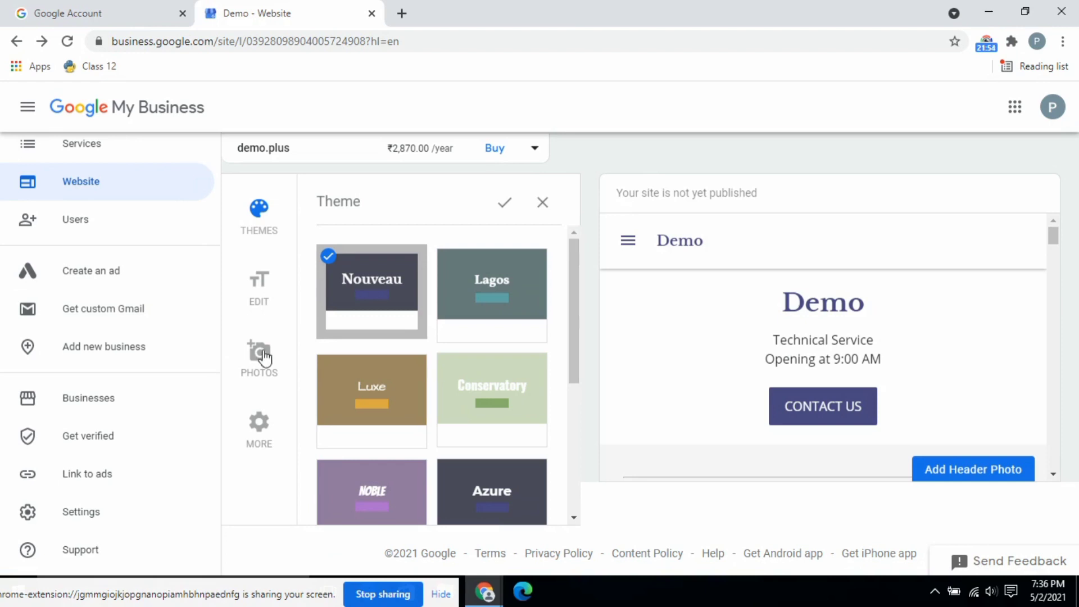
# Step: Close the Demo website builder page and return to the Google Account home page
pyautogui.click(374, 14)
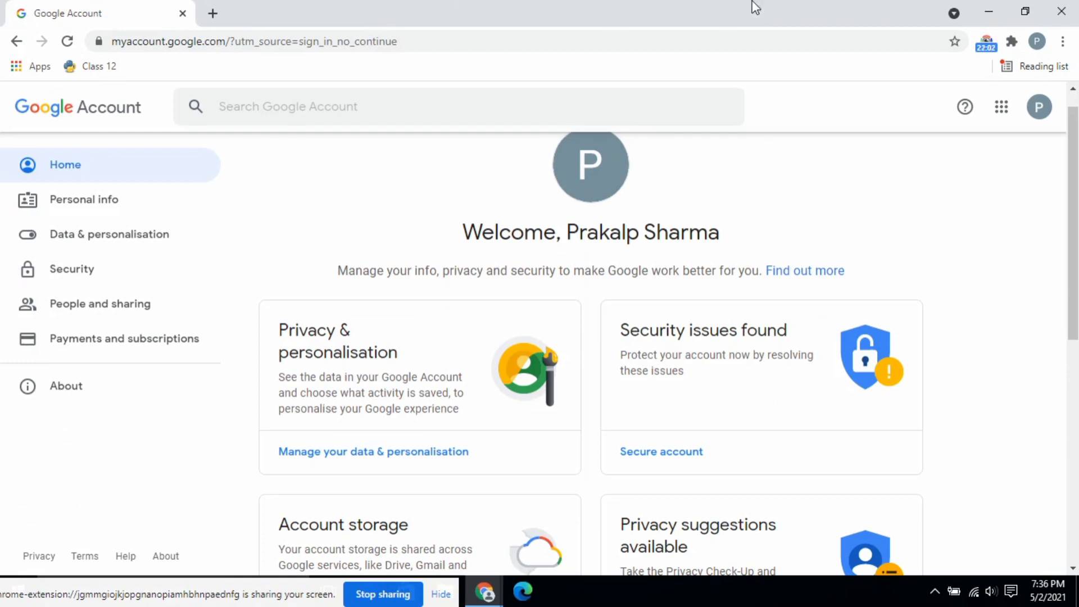
pyautogui.click(990, 35)
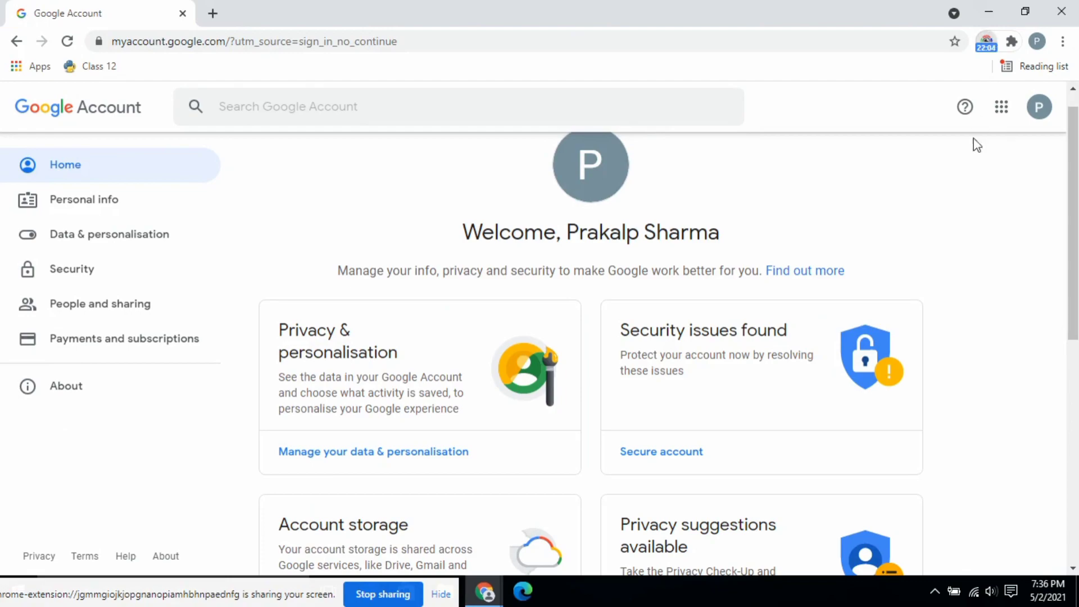